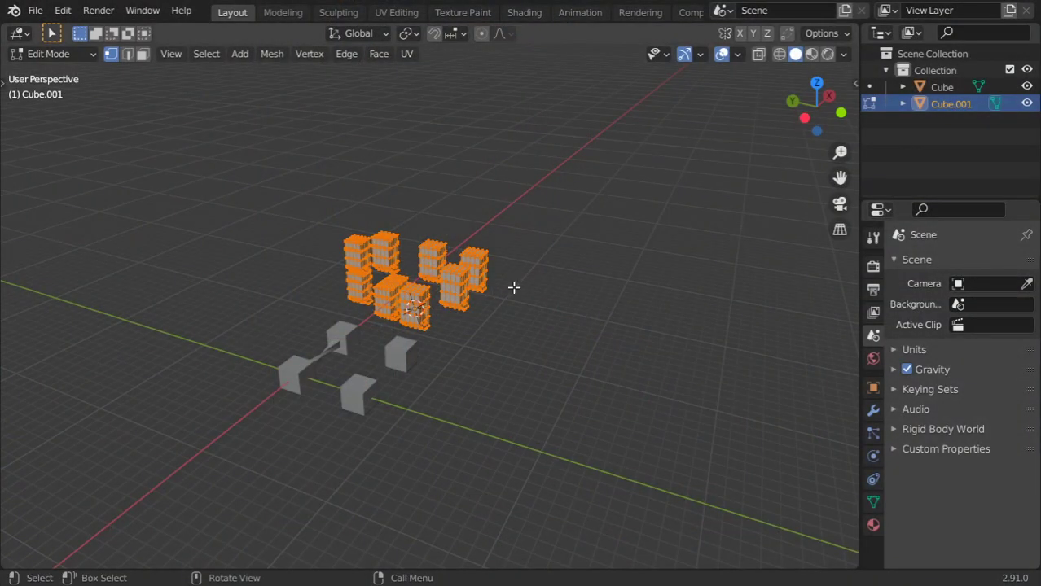
Step: In Object Mode, select Cube and Cube.001 and delete them both
{"action": "left_click", "coordinate": [448, 308]}
{"action": "key", "text": "Tab"}
{"action": "left_click", "coordinate": [470, 312]}
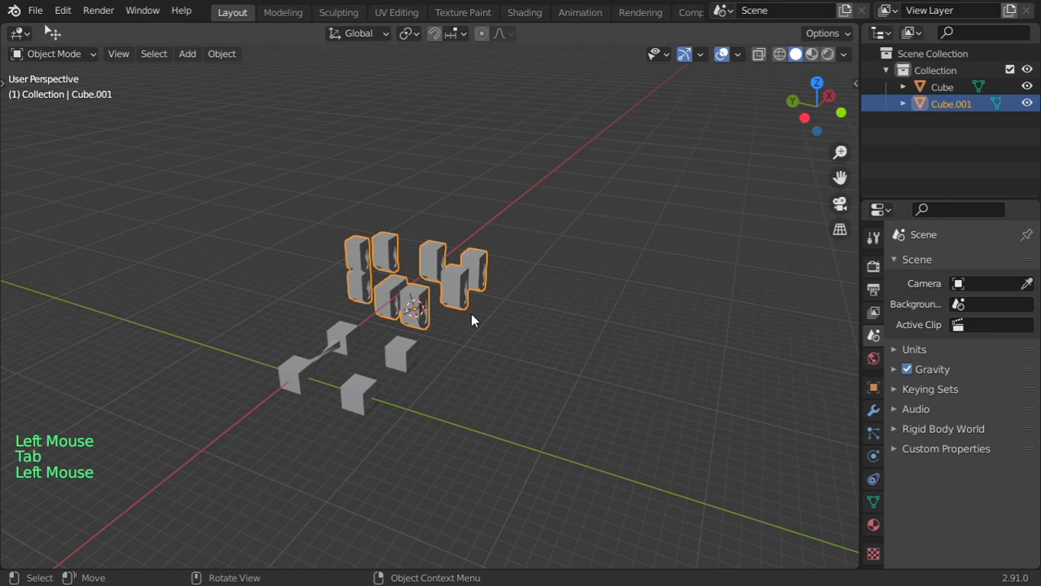
{"action": "key", "text": "a"}
{"action": "key", "text": "x"}
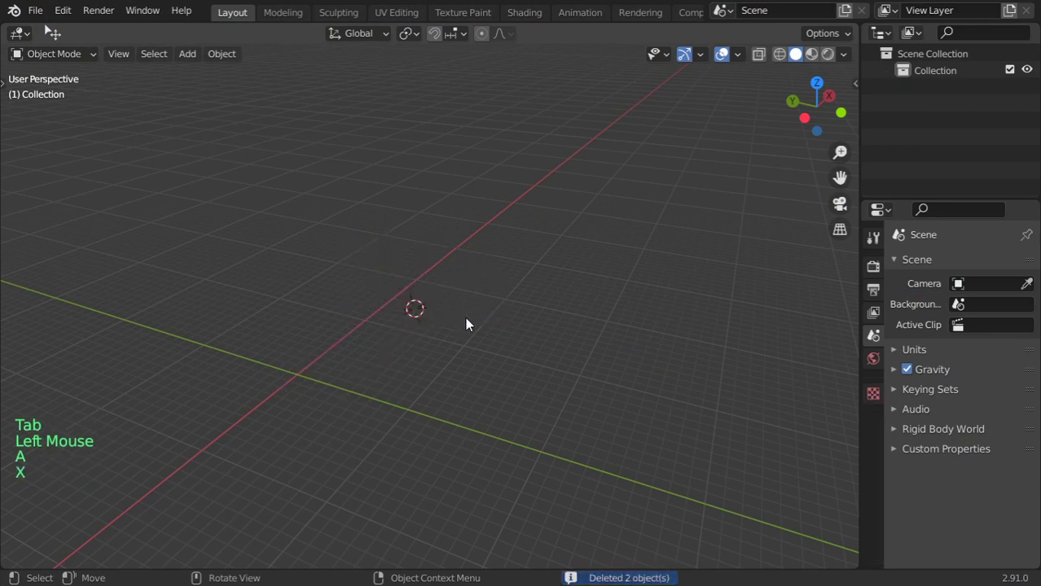
{"action": "middle_click_drag", "start_coordinate": [465, 317], "coordinate": [374, 334]}
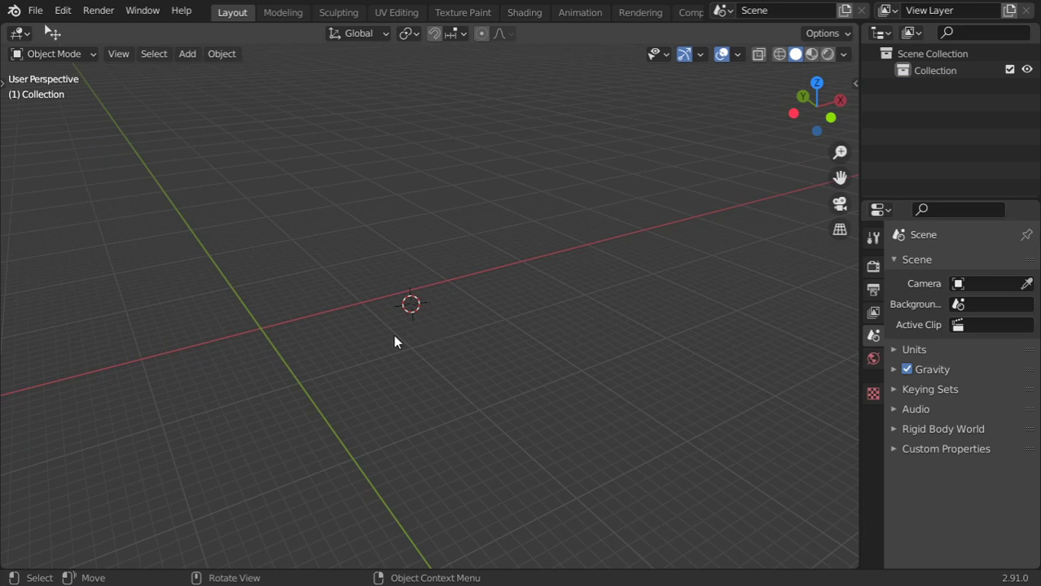
Step: Recentre the 3D cursor at the world origin and choose the toolbar's Cursor tool
{"action": "key", "text": "shift+c"}
{"action": "key", "text": "t"}
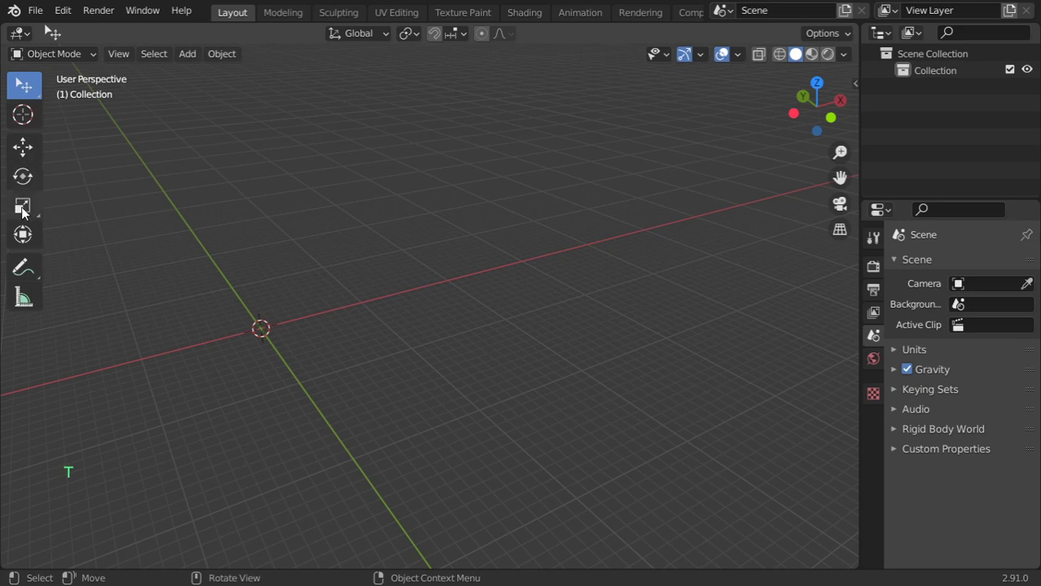
{"action": "left_click", "coordinate": [22, 114]}
Step: Place the 3D cursor at a series of spots across the grid, ending below the origin
{"action": "left_click", "coordinate": [195, 177]}
{"action": "left_click", "coordinate": [329, 223]}
{"action": "left_click", "coordinate": [367, 220]}
{"action": "left_click", "coordinate": [395, 216]}
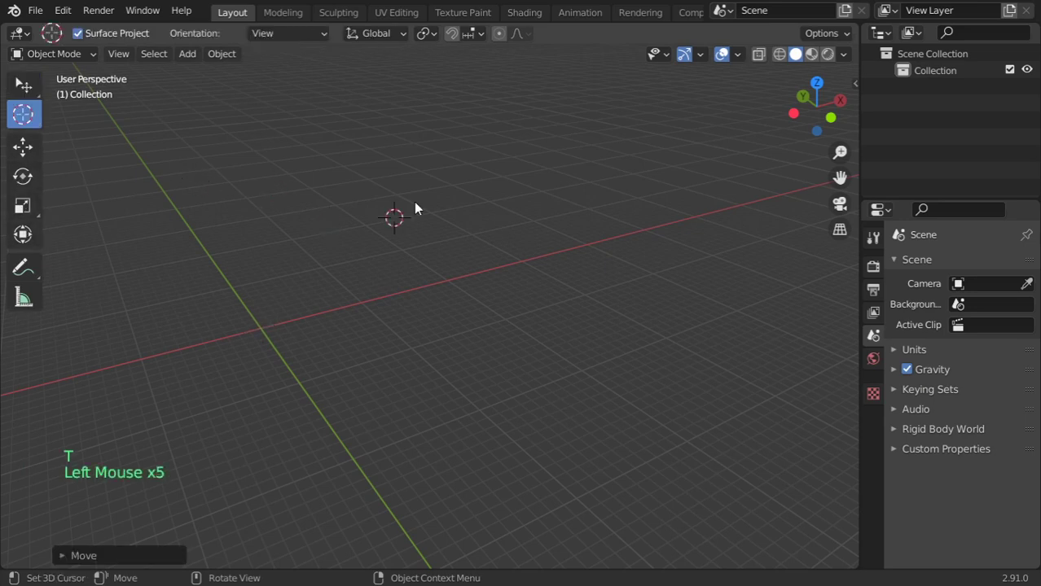
{"action": "left_click", "coordinate": [424, 196]}
{"action": "left_click", "coordinate": [442, 172]}
{"action": "left_click", "coordinate": [425, 136]}
{"action": "double_click", "coordinate": [313, 143]}
{"action": "left_click", "coordinate": [314, 246]}
{"action": "double_click", "coordinate": [313, 247]}
{"action": "left_click", "coordinate": [409, 284]}
{"action": "left_click", "coordinate": [492, 356]}
{"action": "left_click", "coordinate": [633, 361]}
{"action": "double_click", "coordinate": [655, 311]}
{"action": "left_click", "coordinate": [663, 266]}
{"action": "double_click", "coordinate": [723, 372]}
{"action": "double_click", "coordinate": [600, 442]}
{"action": "double_click", "coordinate": [560, 409]}
{"action": "double_click", "coordinate": [573, 348]}
{"action": "left_click", "coordinate": [527, 373]}
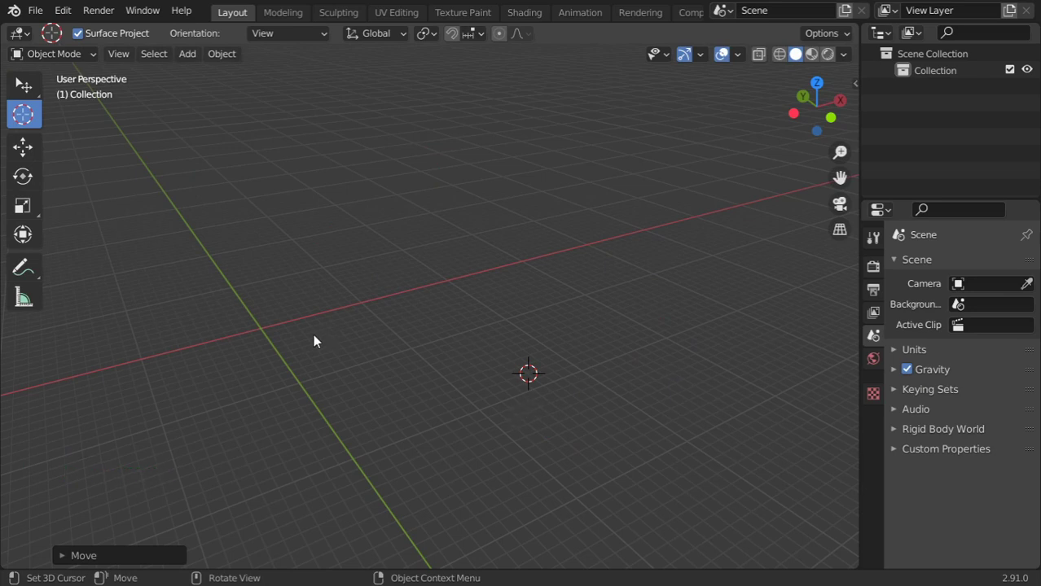
Step: Recentre the 3D cursor and add a Cube mesh at the world origin
{"action": "key", "text": "shift+c"}
{"action": "key", "text": "shift+a"}
{"action": "mouse_move", "coordinate": [277, 249]}
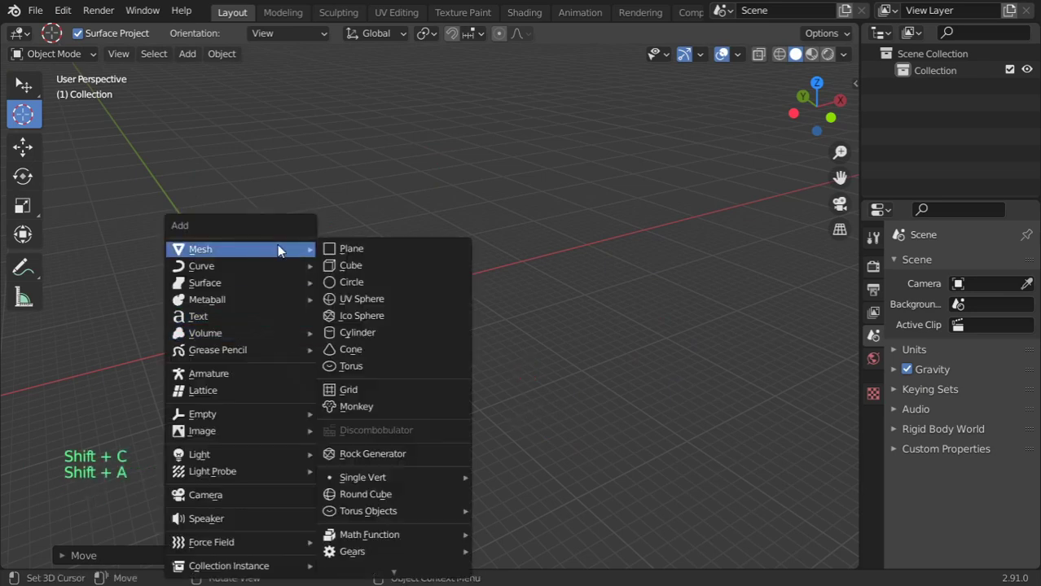
{"action": "left_click", "coordinate": [358, 265]}
Step: Frame the new cube in the view and switch it into Edit Mode
{"action": "middle_click_drag", "start_coordinate": [260, 319], "coordinate": [345, 277]}
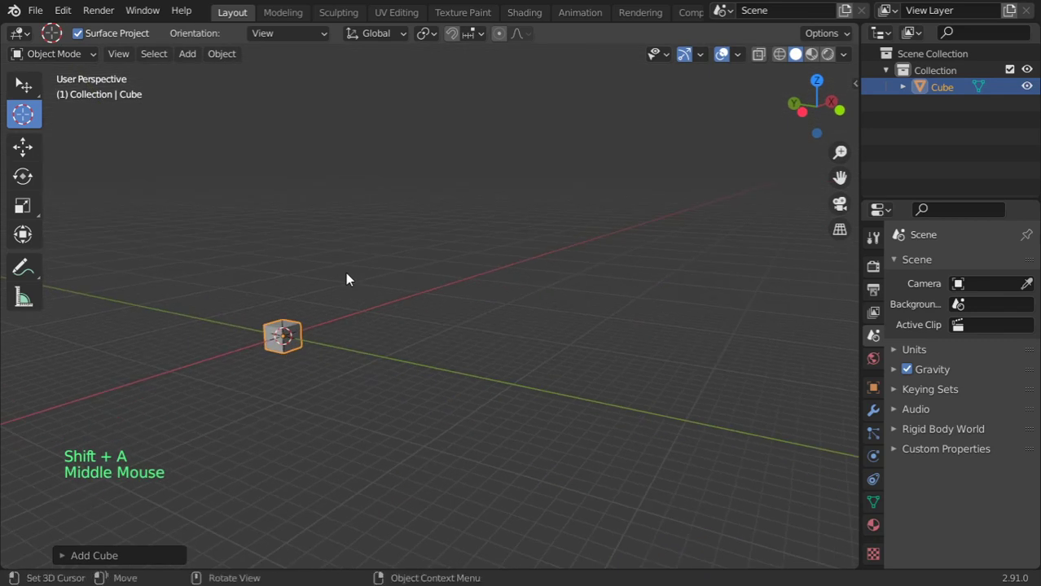
{"action": "key", "text": "period"}
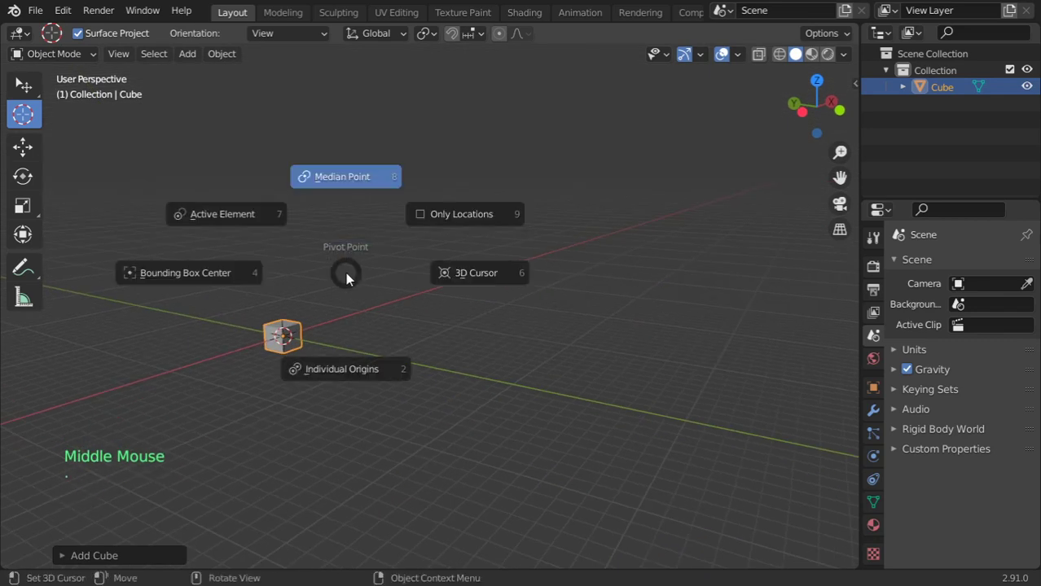
{"action": "key", "text": "KP_Decimal"}
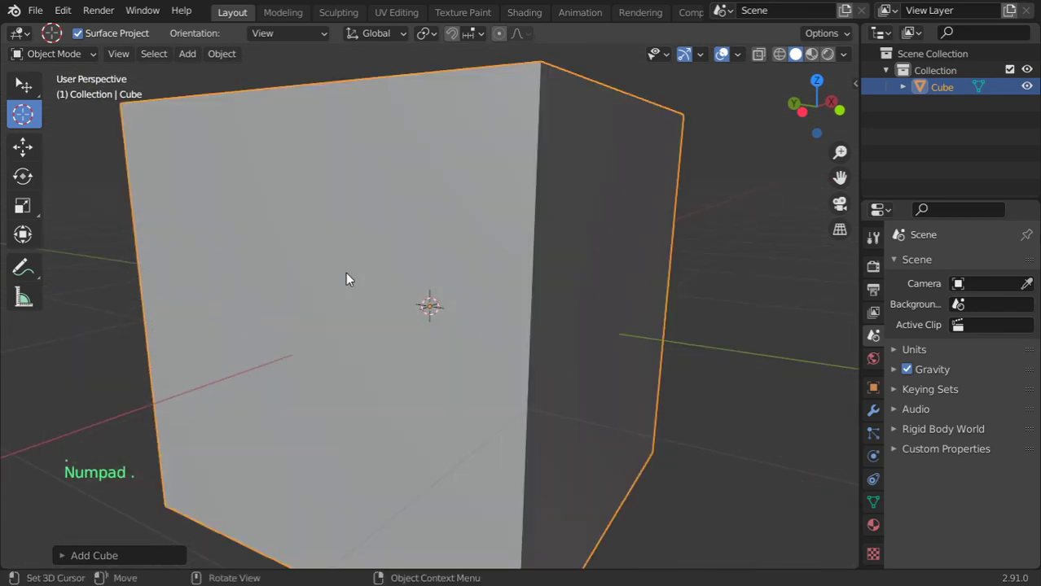
{"action": "scroll", "coordinate": [345, 279], "scroll_direction": "down", "scroll_amount": 4}
{"action": "middle_click_drag", "start_coordinate": [346, 280], "coordinate": [237, 309], "text": "alt"}
{"action": "key", "text": "Tab"}
{"action": "middle_click_drag", "start_coordinate": [465, 240], "coordinate": [326, 114], "text": "alt"}
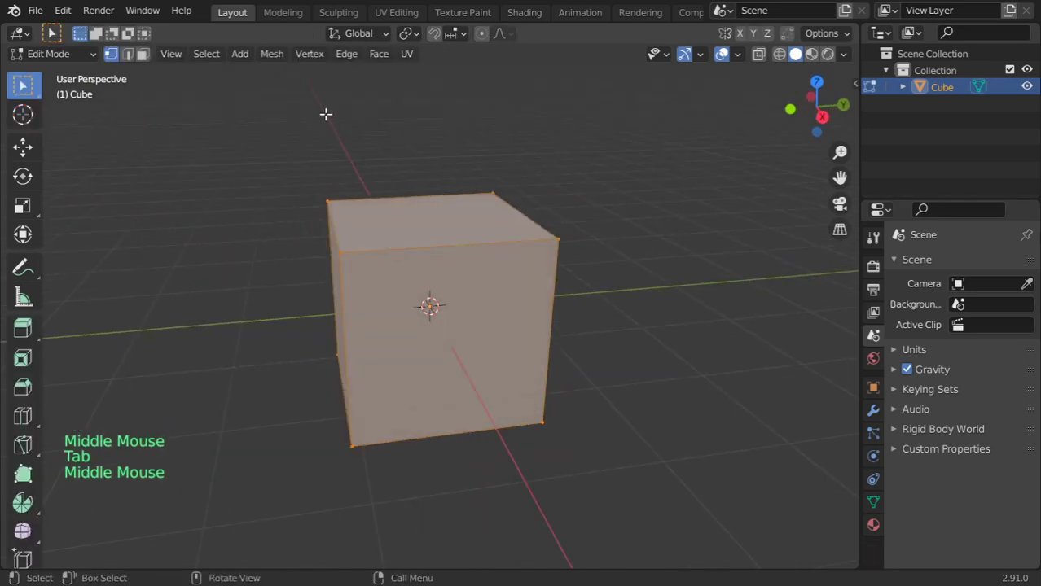
Step: From the front view, add a centred vertical loop cut through the cube
{"action": "left_click", "coordinate": [271, 54]}
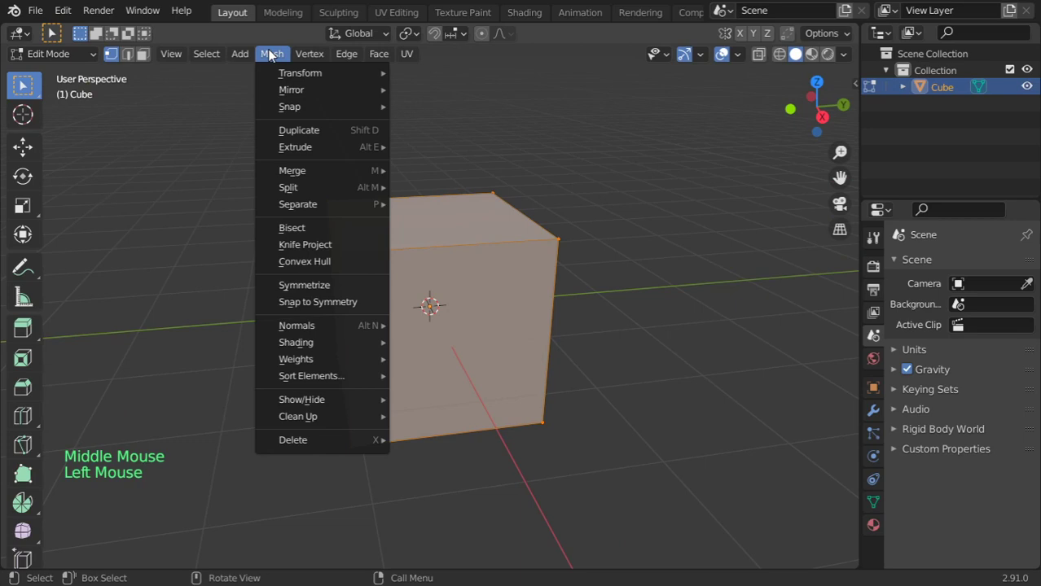
{"action": "mouse_move", "coordinate": [353, 96]}
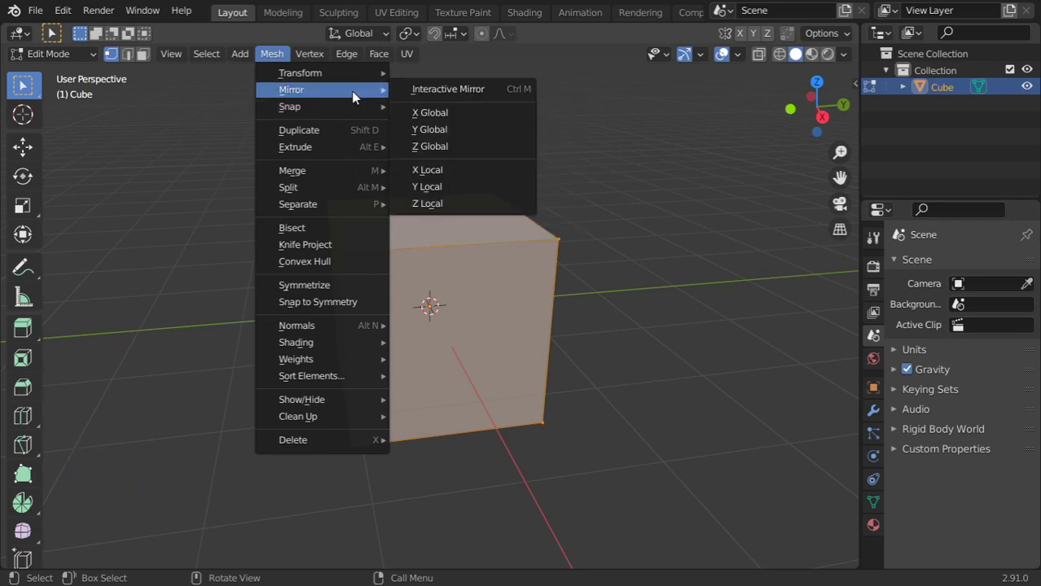
{"action": "key", "text": "Escape"}
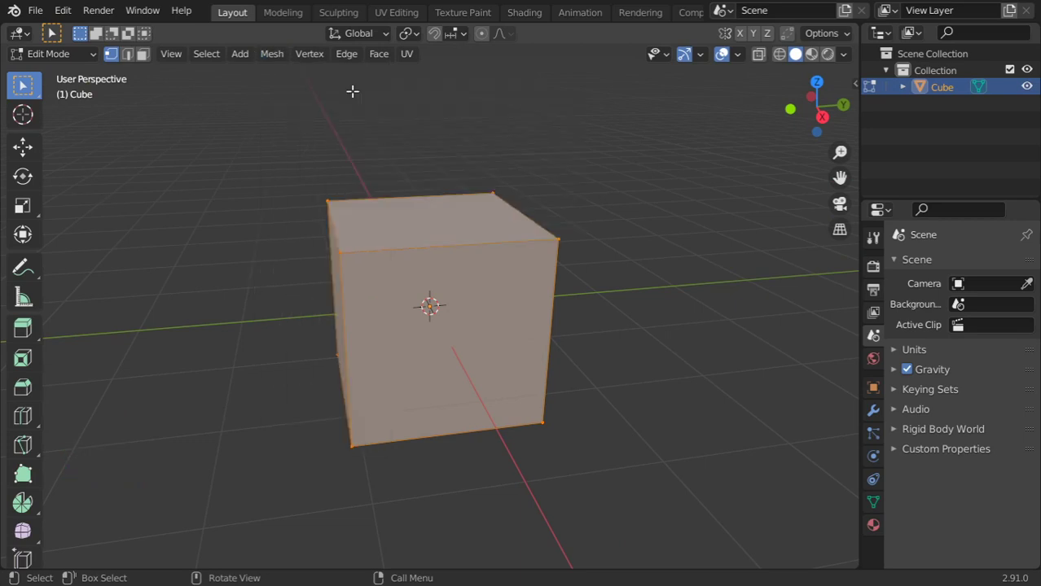
{"action": "key", "text": "KP_1"}
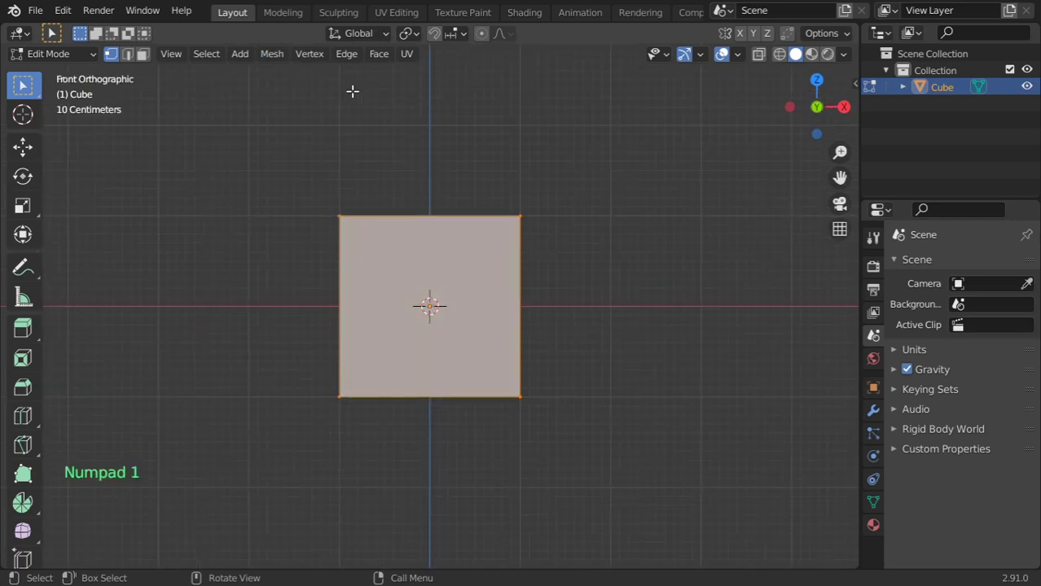
{"action": "key", "text": "ctrl+r"}
{"action": "left_click", "coordinate": [412, 204]}
{"action": "right_click", "coordinate": [412, 204]}
Step: In wireframe, box-select the cube's left-side vertices and delete them
{"action": "key", "text": "z"}
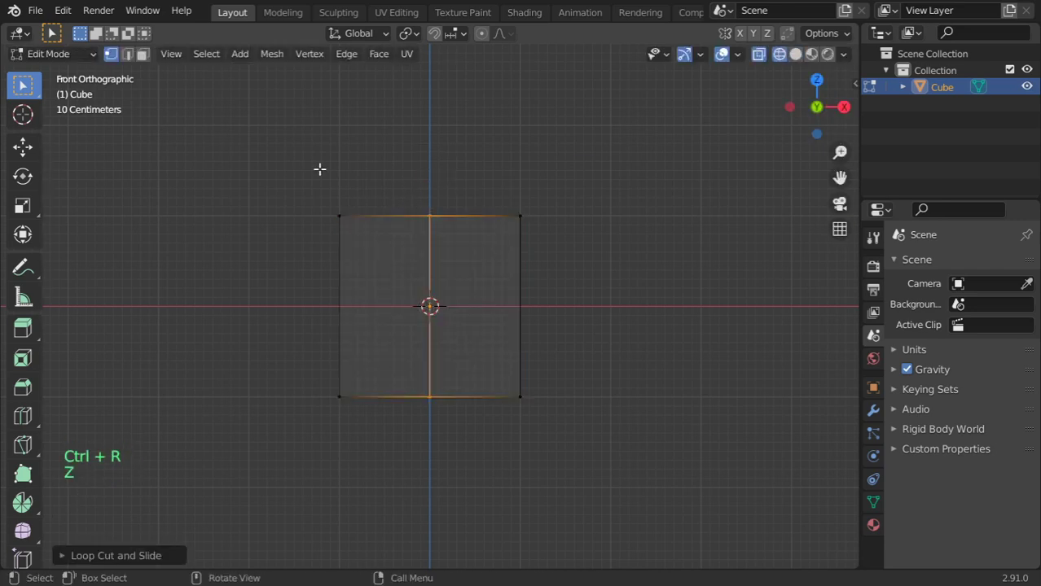
{"action": "key", "text": "alt+a"}
{"action": "key", "text": "b"}
{"action": "left_click_drag", "start_coordinate": [341, 169], "coordinate": [278, 468]}
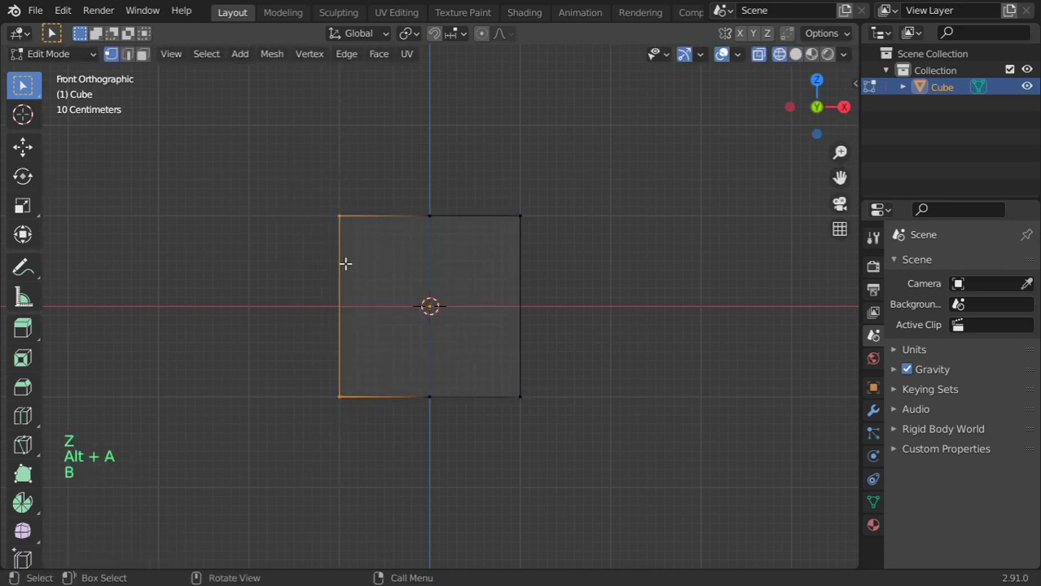
{"action": "key", "text": "x"}
{"action": "left_click", "coordinate": [310, 260]}
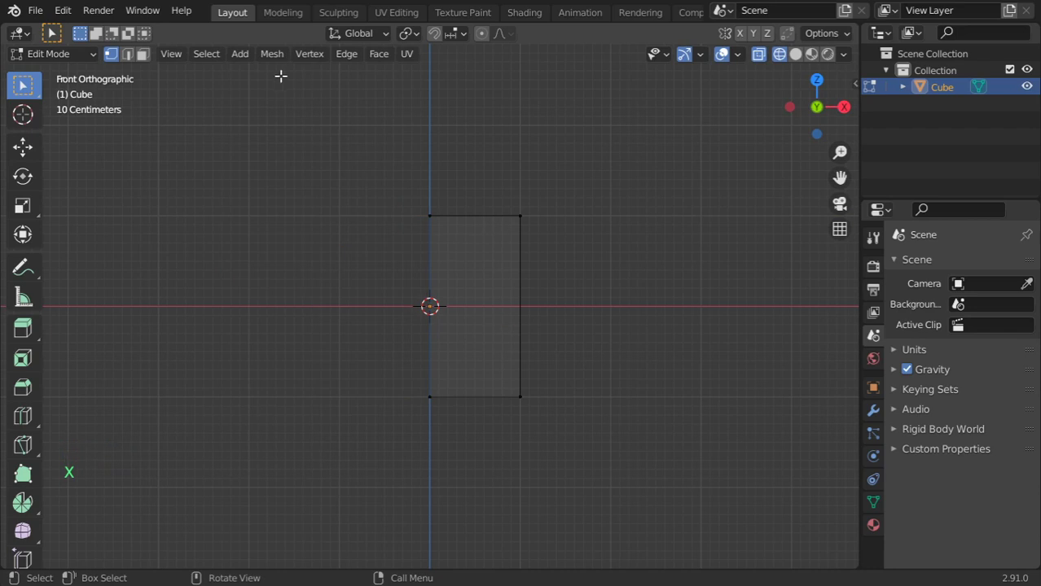
Step: Select the whole remaining half and mirror it across X Global
{"action": "key", "text": "a"}
{"action": "left_click", "coordinate": [271, 53]}
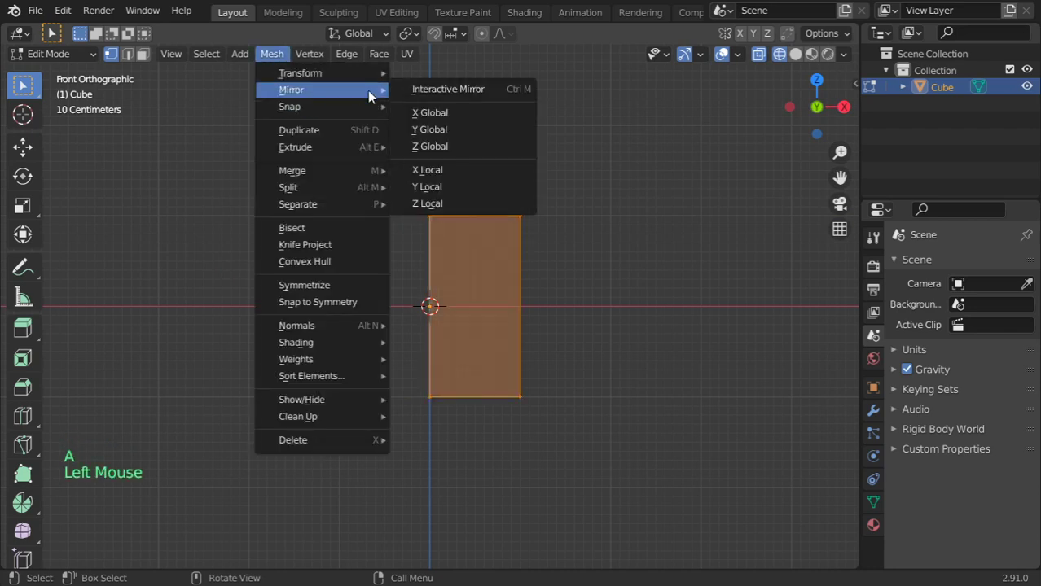
{"action": "left_click", "coordinate": [432, 115]}
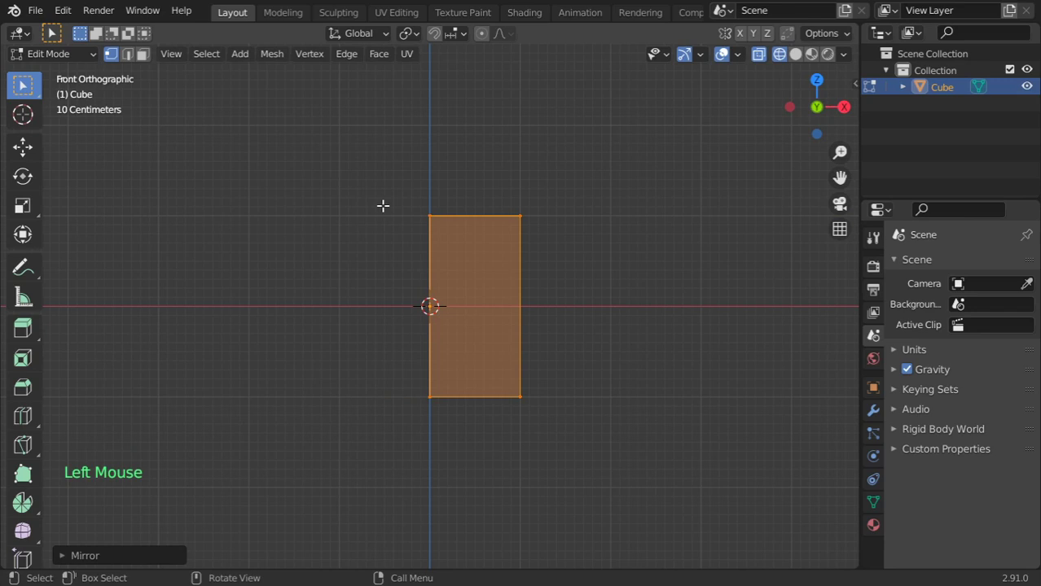
Step: Change the Mirror panel's axis checkboxes, adding Z, and orbit to inspect the result
{"action": "left_click", "coordinate": [125, 555]}
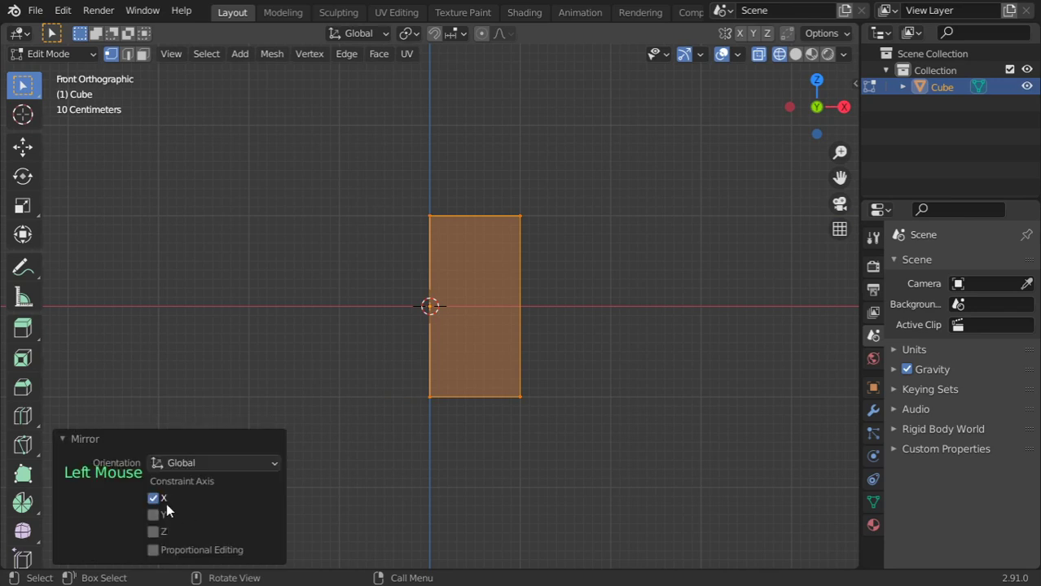
{"action": "left_click", "coordinate": [154, 499]}
{"action": "left_click", "coordinate": [155, 514]}
{"action": "left_click", "coordinate": [156, 532]}
{"action": "middle_click_drag", "start_coordinate": [317, 329], "coordinate": [505, 318], "text": "alt"}
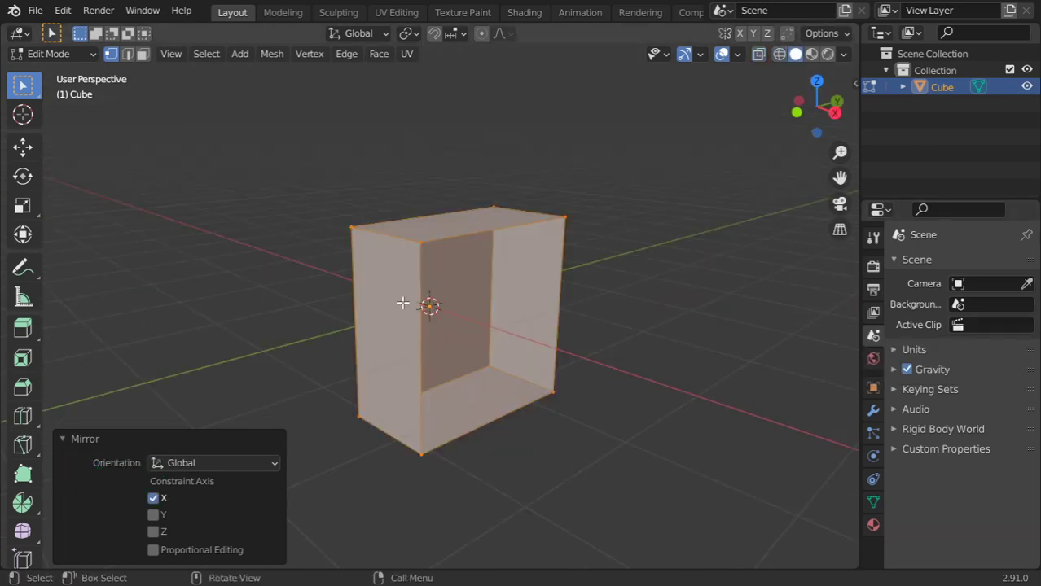
{"action": "left_click", "coordinate": [435, 283], "text": "alt"}
{"action": "middle_click_drag", "start_coordinate": [513, 275], "coordinate": [410, 314]}
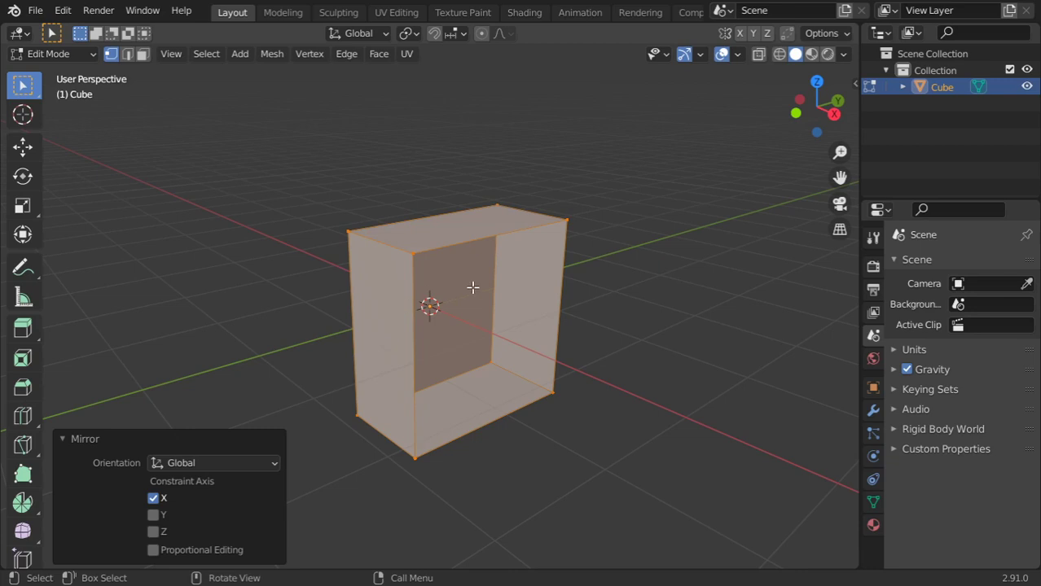
Step: Mirror the geometry along global X with Ctrl+M, then clear the selection
{"action": "key", "text": "ctrl+m"}
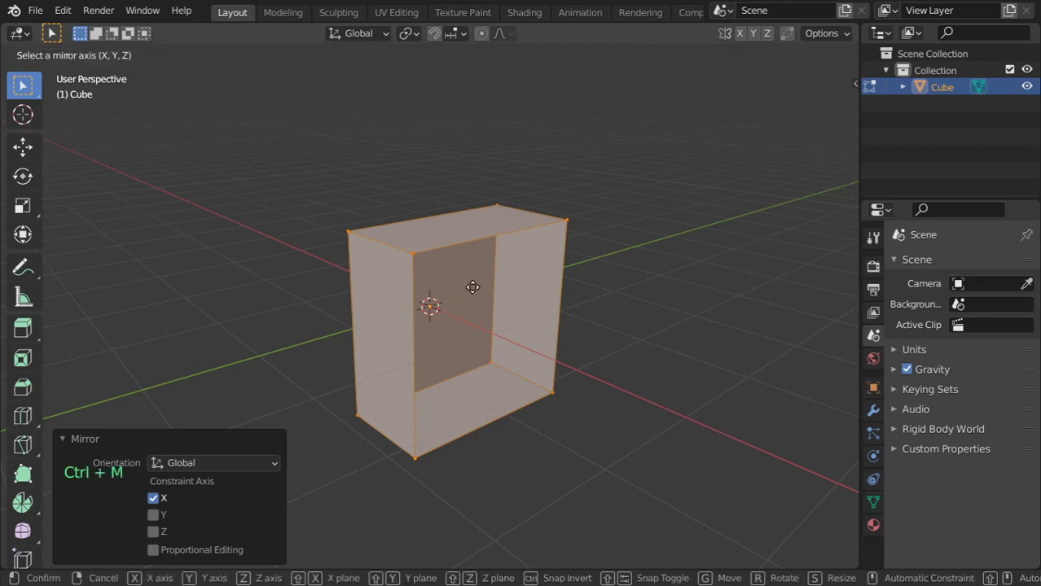
{"action": "key", "text": "x"}
{"action": "left_click", "coordinate": [473, 286]}
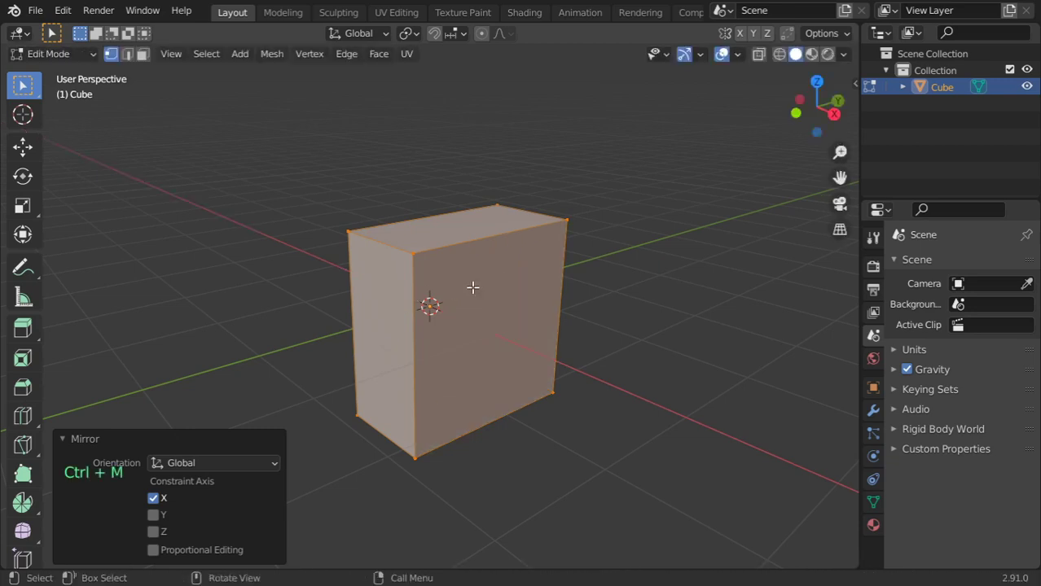
{"action": "left_click", "coordinate": [142, 54]}
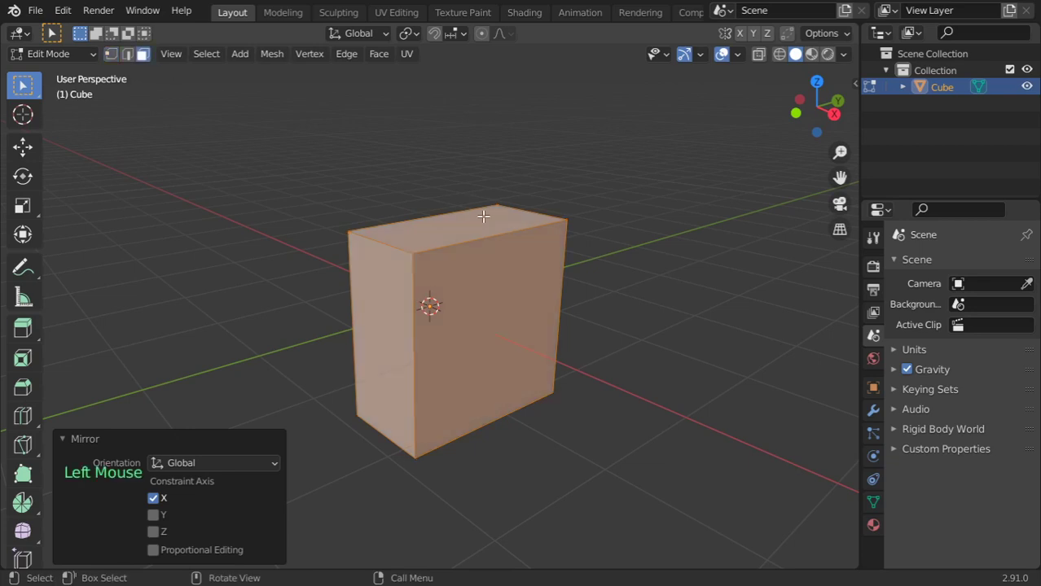
{"action": "left_click", "coordinate": [629, 336]}
Step: Inset the top face and extrude it upward 0.79875 m
{"action": "key", "text": "i"}
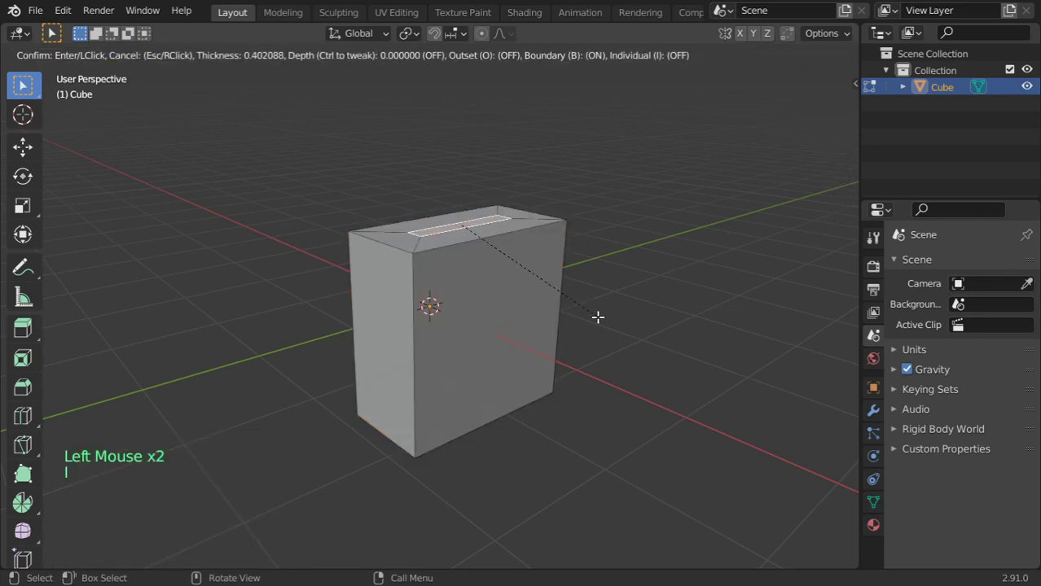
{"action": "left_click", "coordinate": [599, 316]}
{"action": "key", "text": "e"}
{"action": "left_click", "coordinate": [572, 233]}
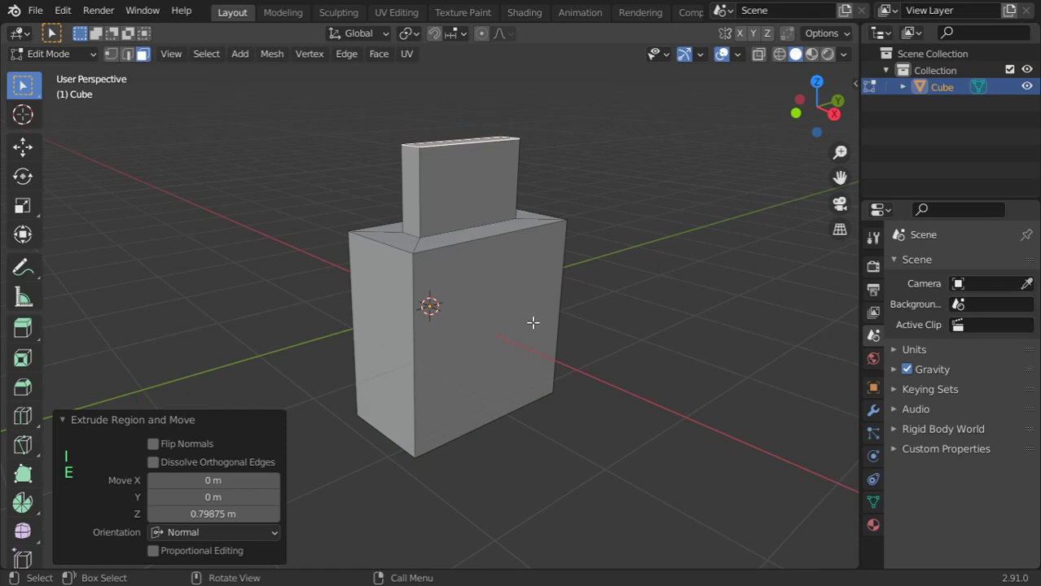
Step: Select all and mirror the mesh across global Z so the block hangs underneath
{"action": "key", "text": "a"}
{"action": "key", "text": "ctrl+m"}
{"action": "key", "text": "z"}
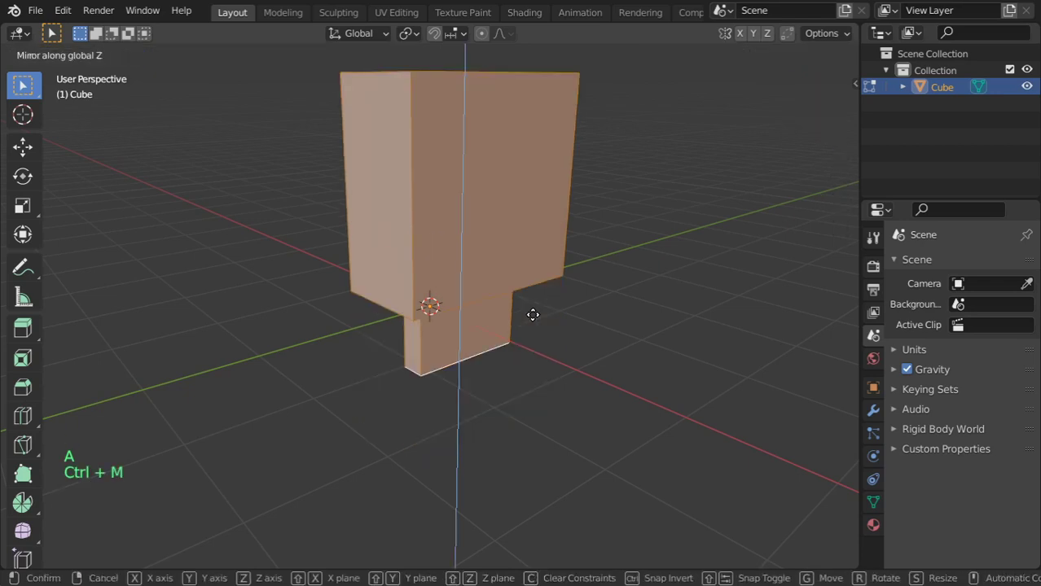
{"action": "left_click", "coordinate": [533, 315]}
{"action": "middle_click_drag", "start_coordinate": [511, 268], "coordinate": [495, 333], "text": "shift"}
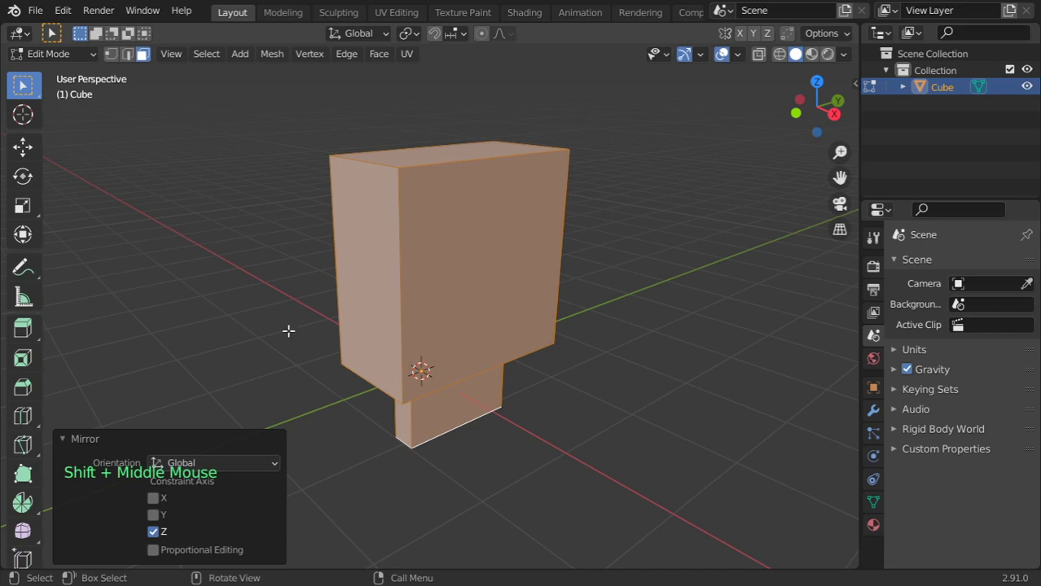
{"action": "key", "text": "ctrl+m"}
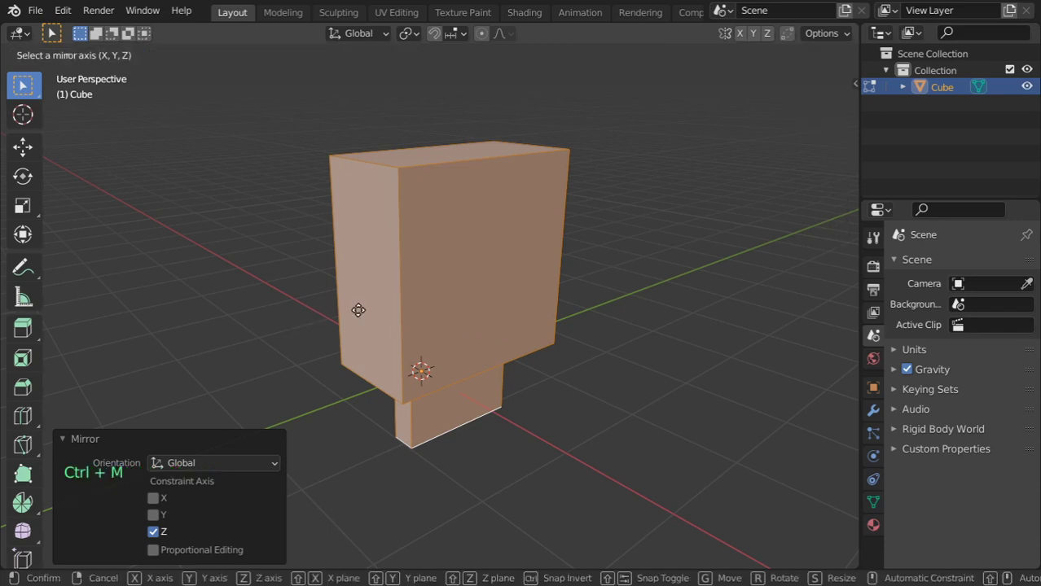
Step: Finish the Y mirror, then inset, extrude and freely tilt the box's front face
{"action": "key", "text": "y"}
{"action": "left_click", "coordinate": [358, 310]}
{"action": "left_click", "coordinate": [478, 306]}
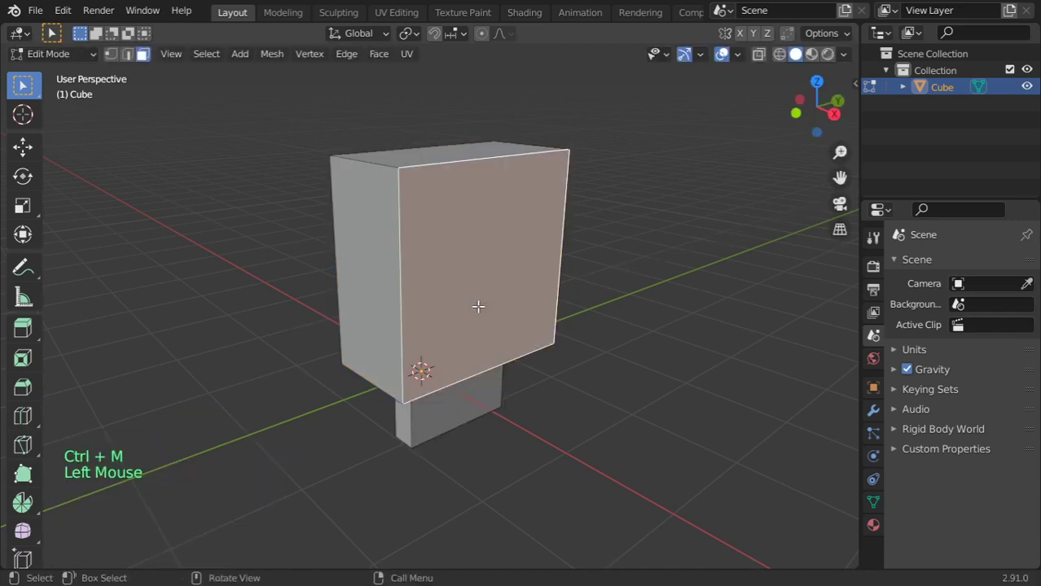
{"action": "key", "text": "i"}
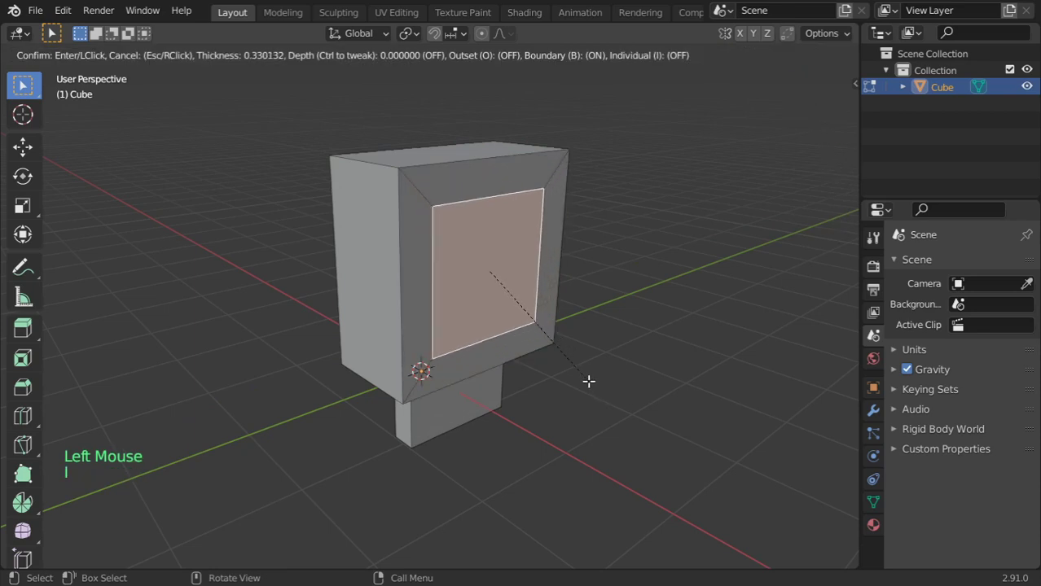
{"action": "left_click", "coordinate": [588, 381]}
{"action": "key", "text": "e"}
{"action": "left_click", "coordinate": [689, 423]}
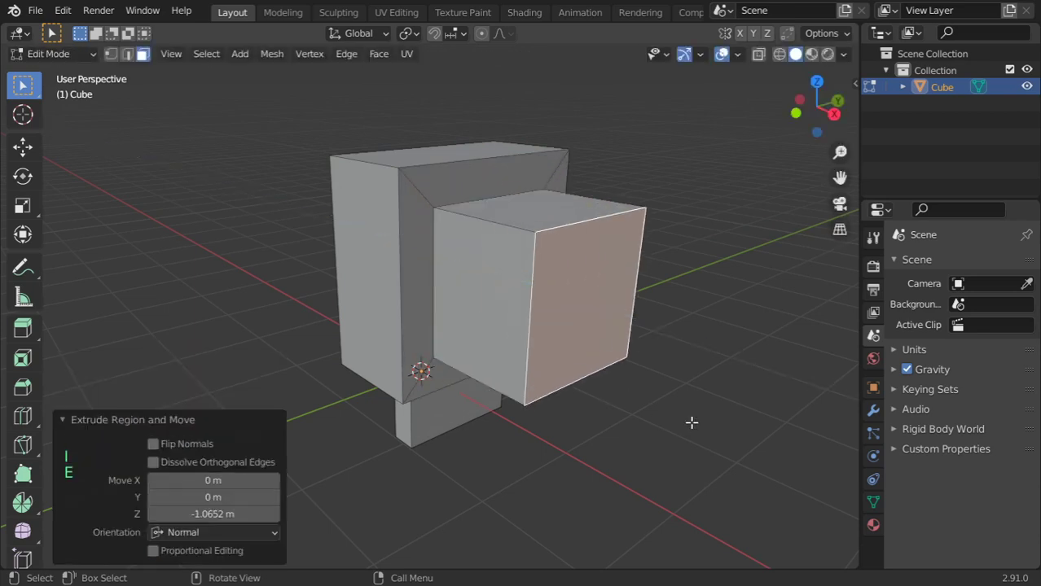
{"action": "key", "text": "r"}
{"action": "key", "text": "r"}
{"action": "left_click", "coordinate": [683, 373]}
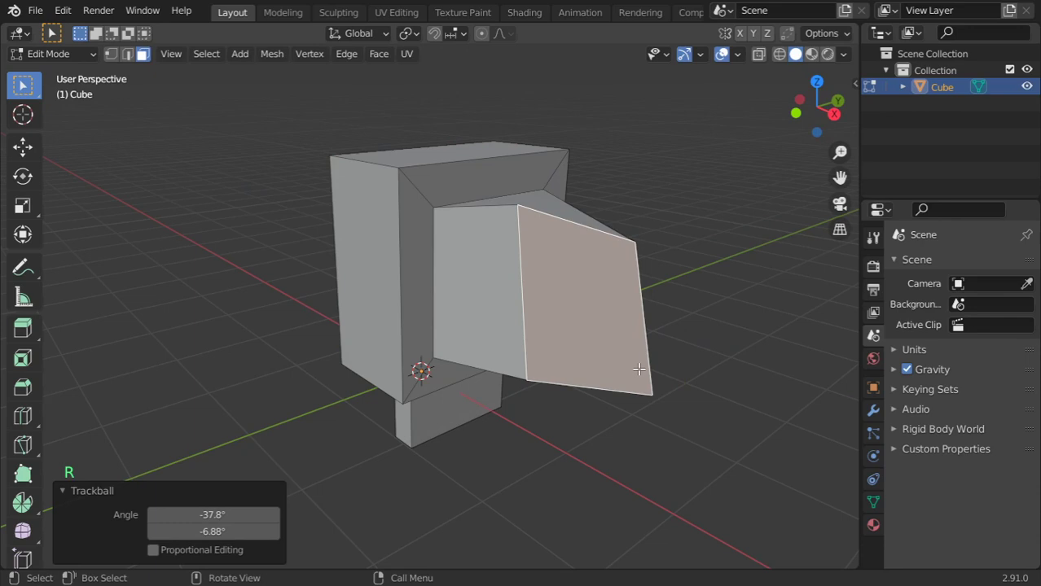
Step: Select the whole mesh and mirror it across the Y axis
{"action": "key", "text": "a"}
{"action": "key", "text": "ctrl+m"}
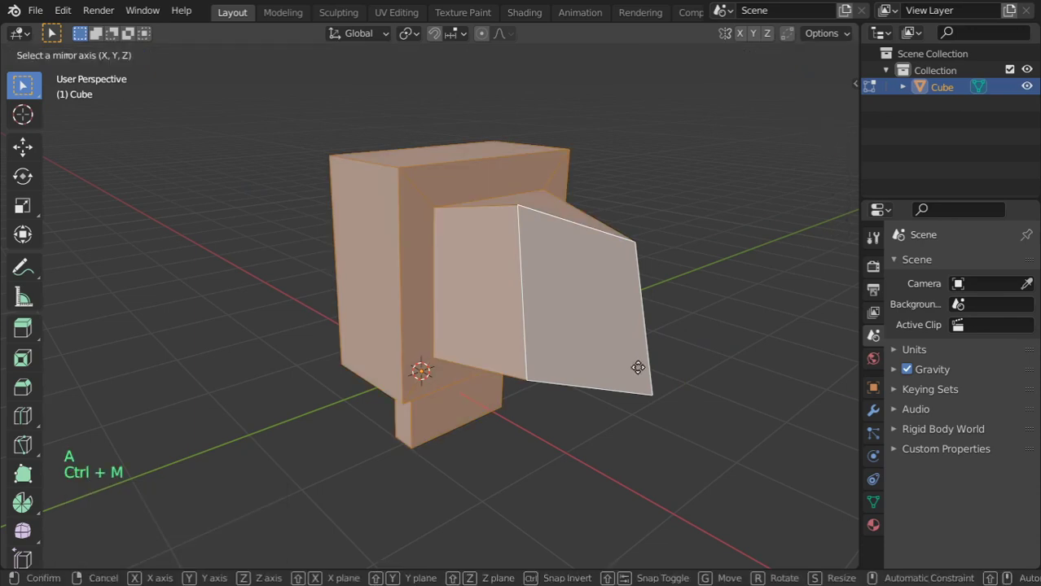
{"action": "key", "text": "y"}
{"action": "left_click", "coordinate": [638, 369]}
Step: Delete the edited mesh and add a fresh cube, entering Edit Mode with nothing selected
{"action": "key", "text": "Tab"}
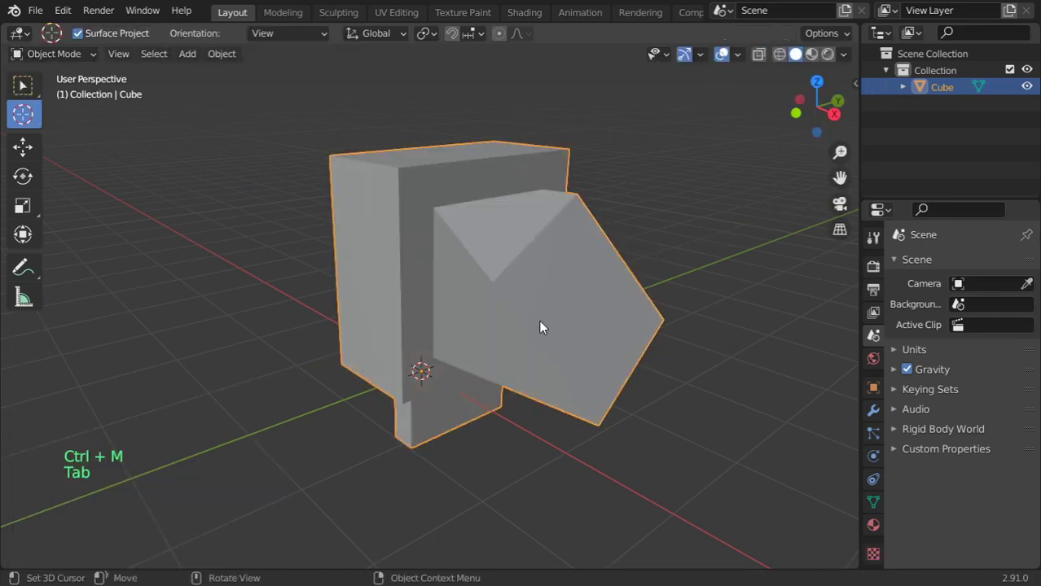
{"action": "scroll", "coordinate": [536, 320], "scroll_direction": "down", "scroll_amount": 2}
{"action": "key", "text": "x"}
{"action": "left_click", "coordinate": [513, 306]}
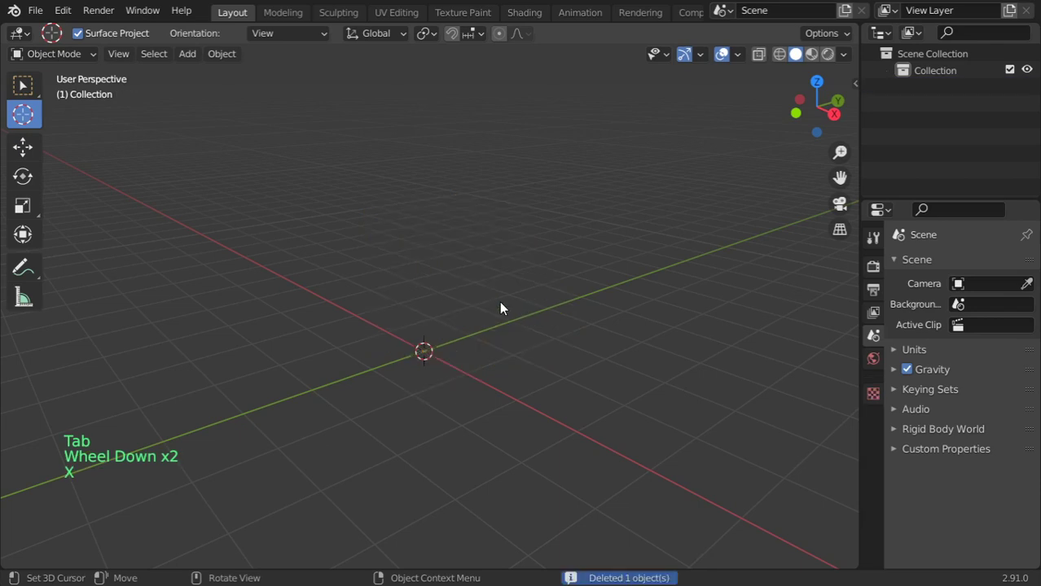
{"action": "key", "text": "shift+a"}
{"action": "mouse_move", "coordinate": [456, 249]}
{"action": "left_click", "coordinate": [513, 267]}
{"action": "key", "text": "Tab"}
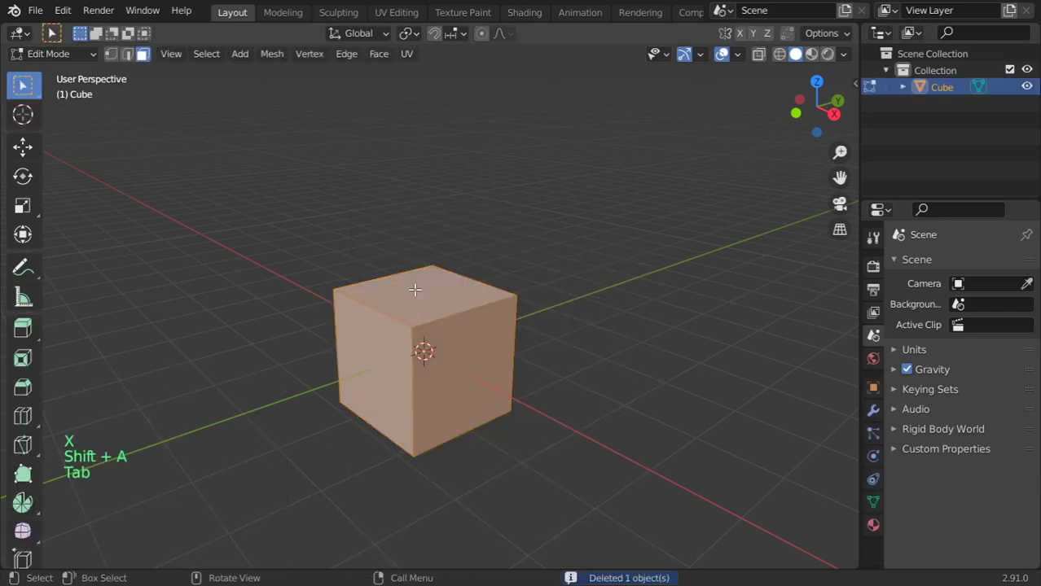
{"action": "key", "text": "Tab"}
{"action": "key", "text": "Tab"}
{"action": "key", "text": "a"}
{"action": "key", "text": "a"}
{"action": "key", "text": "a"}
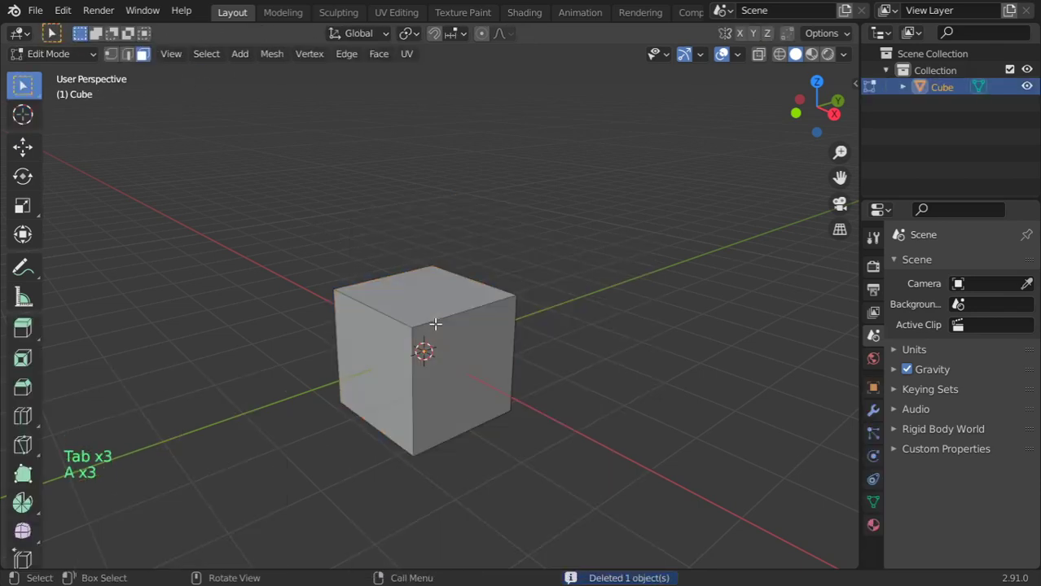
{"action": "key", "text": "alt"}
{"action": "key", "text": "a"}
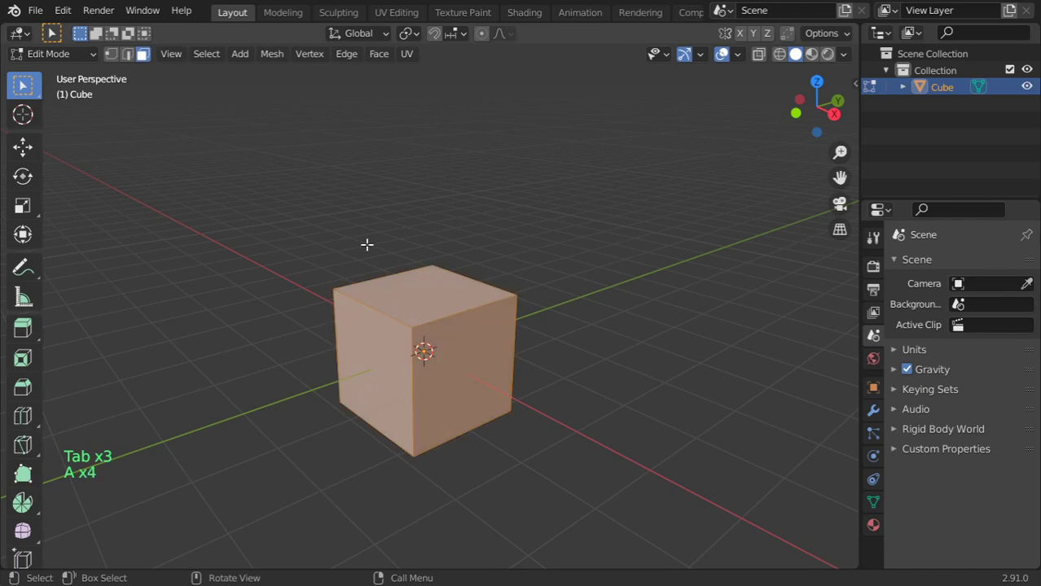
{"action": "left_click", "coordinate": [266, 54]}
{"action": "mouse_move", "coordinate": [292, 92]}
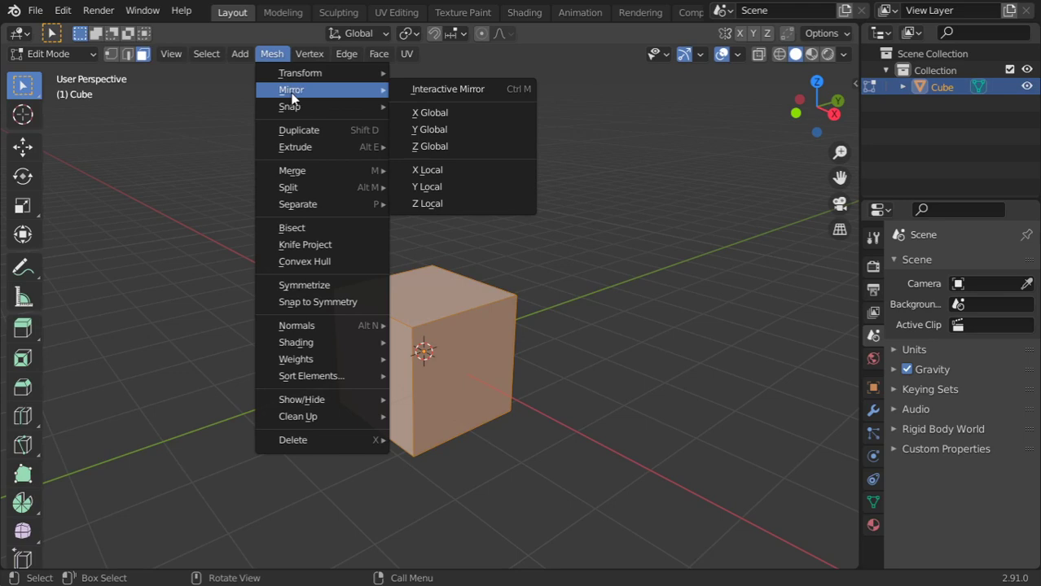
{"action": "mouse_move", "coordinate": [334, 69]}
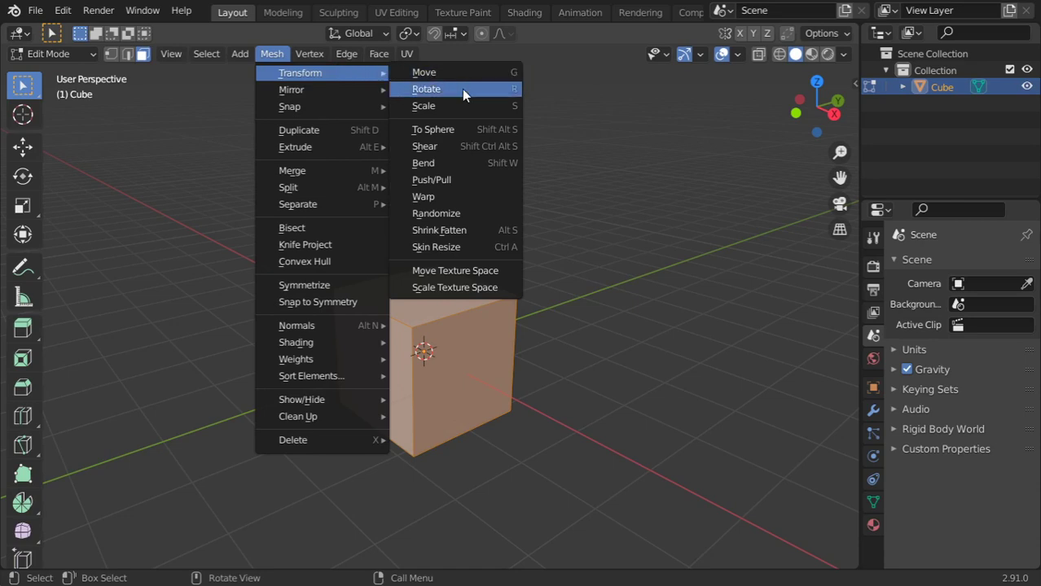
Step: With the gizmo tools, move the cube 1.2114 m on X, rotate 12.4° about Y, and scale Y to 1.523
{"action": "left_click", "coordinate": [30, 156]}
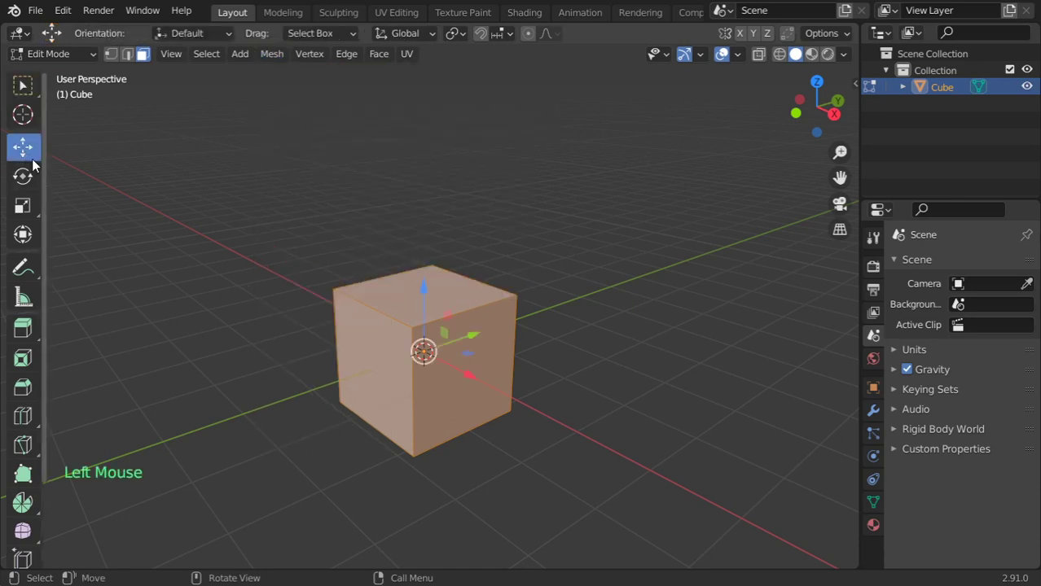
{"action": "left_click_drag", "start_coordinate": [471, 375], "coordinate": [541, 407]}
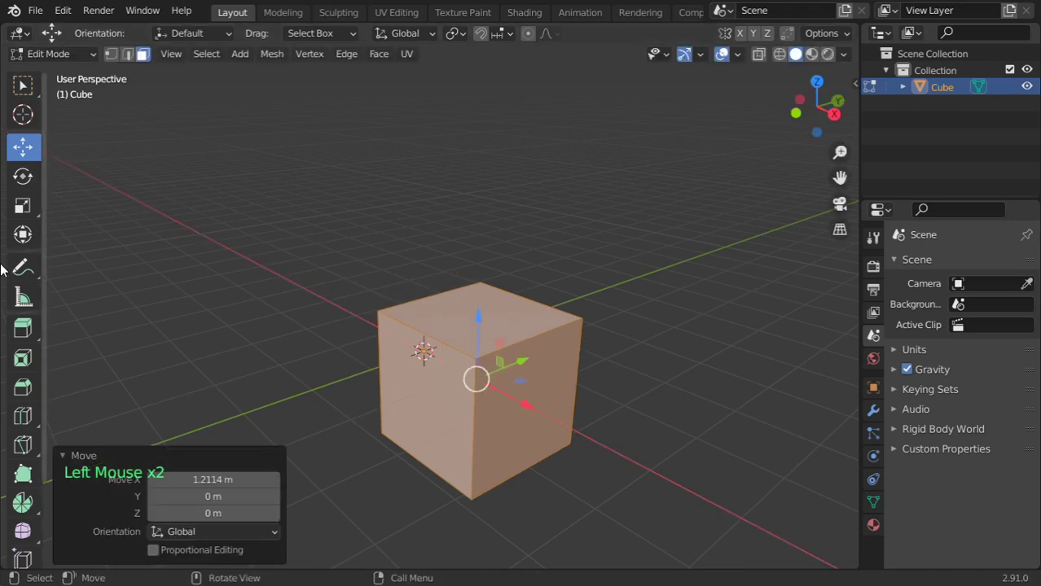
{"action": "left_click", "coordinate": [23, 176]}
{"action": "left_click_drag", "start_coordinate": [512, 357], "coordinate": [565, 350]}
{"action": "left_click", "coordinate": [32, 206]}
{"action": "left_click", "coordinate": [266, 57]}
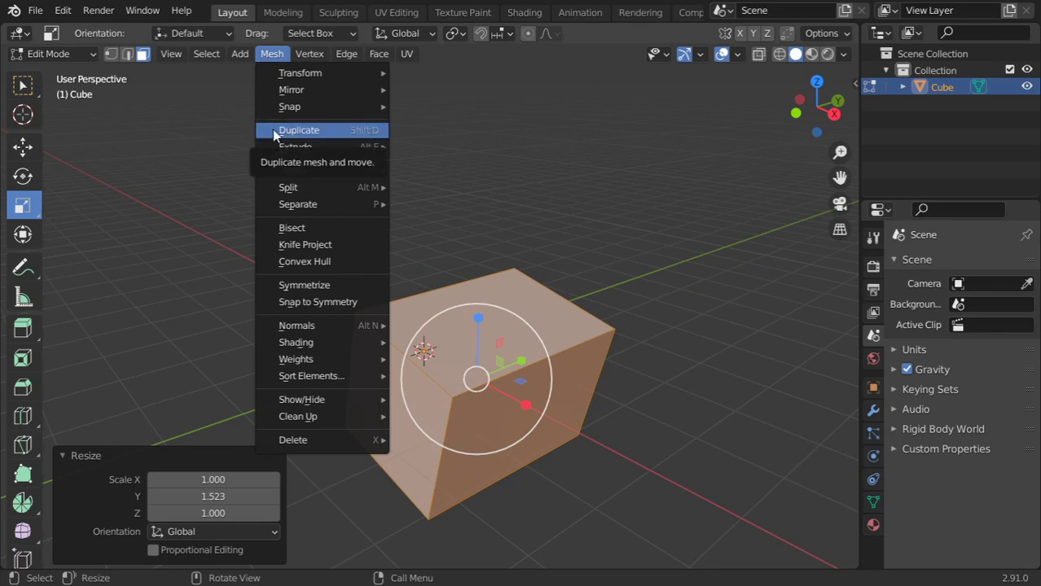
{"action": "key", "text": "Escape"}
Step: In vertex select, pick two vertices and merge them at their midpoint
{"action": "left_click", "coordinate": [114, 53]}
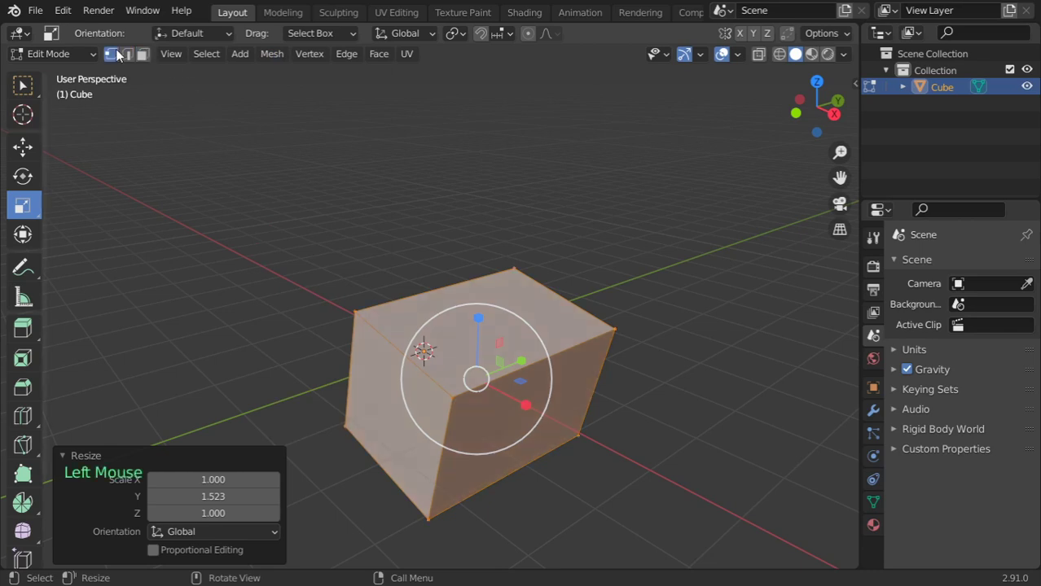
{"action": "double_click", "coordinate": [627, 327]}
{"action": "left_click", "coordinate": [449, 380], "text": "shift"}
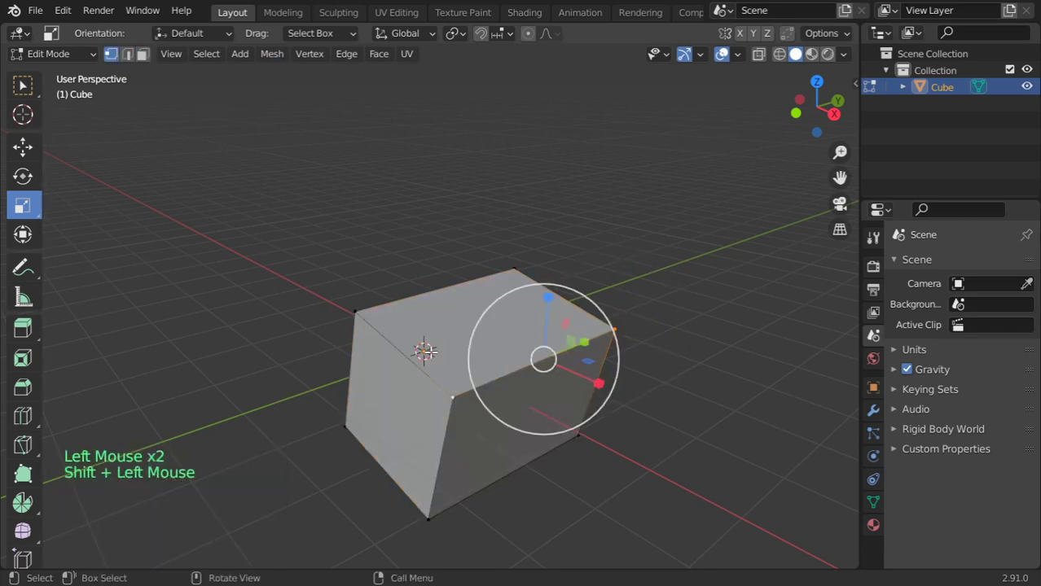
{"action": "left_click", "coordinate": [355, 311]}
{"action": "left_click", "coordinate": [514, 269], "text": "shift"}
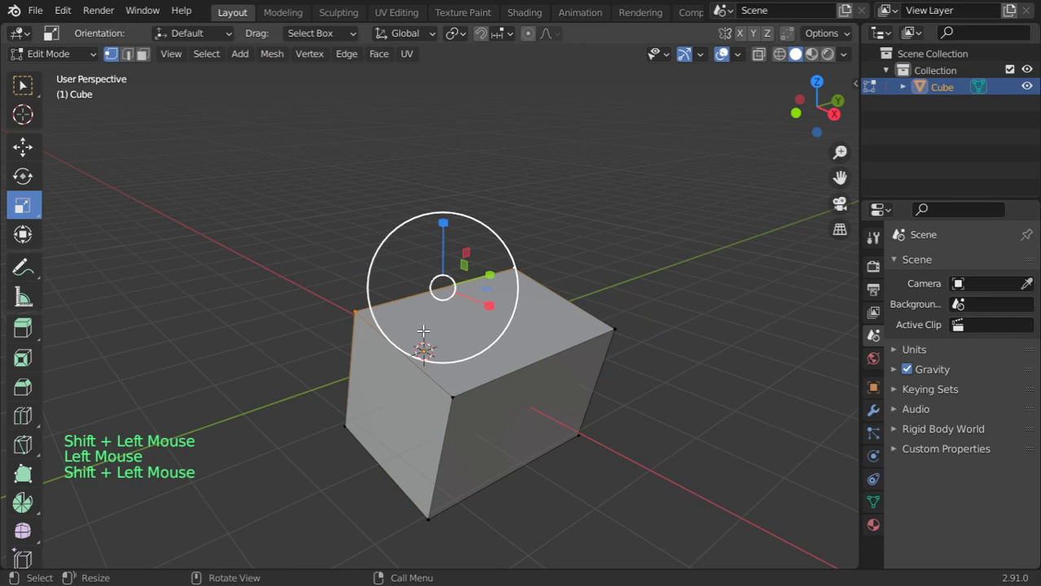
{"action": "key", "text": "m"}
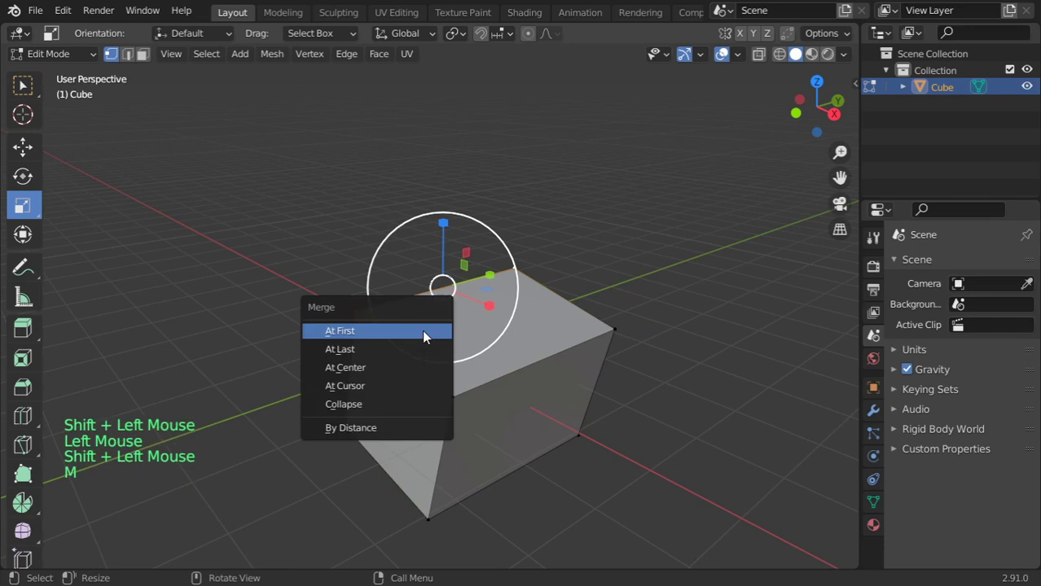
{"action": "left_click", "coordinate": [388, 369]}
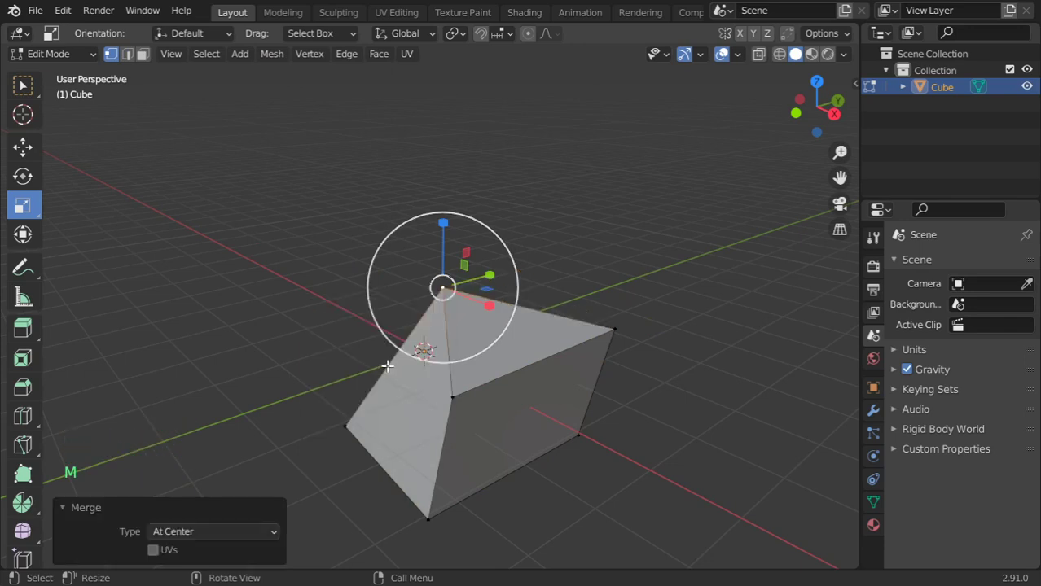
Step: Merge the pyramid's top and right vertices onto the first-selected one, after undoing a merge at last
{"action": "left_click", "coordinate": [619, 325], "text": "shift"}
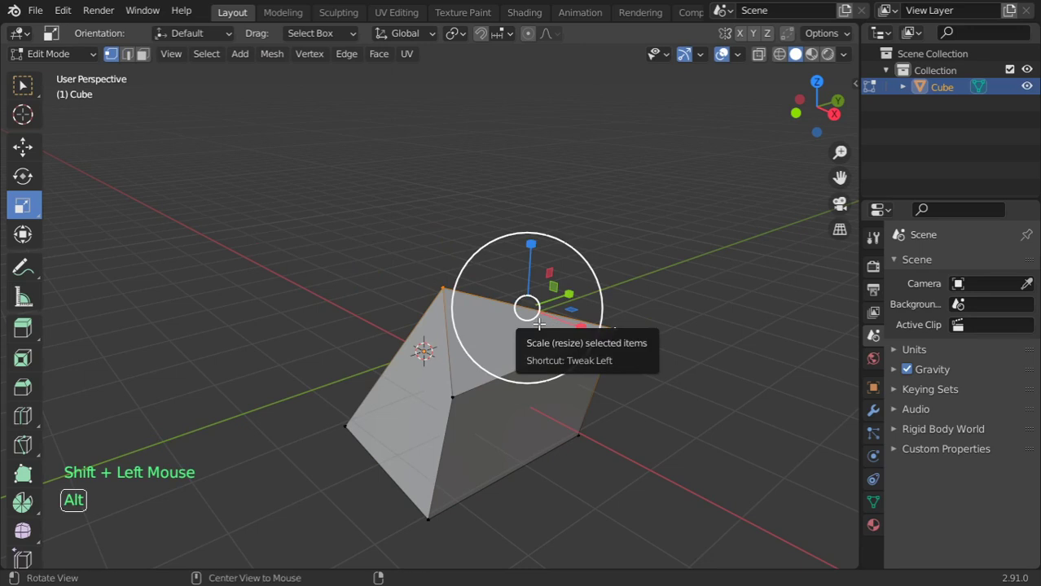
{"action": "key", "text": "m"}
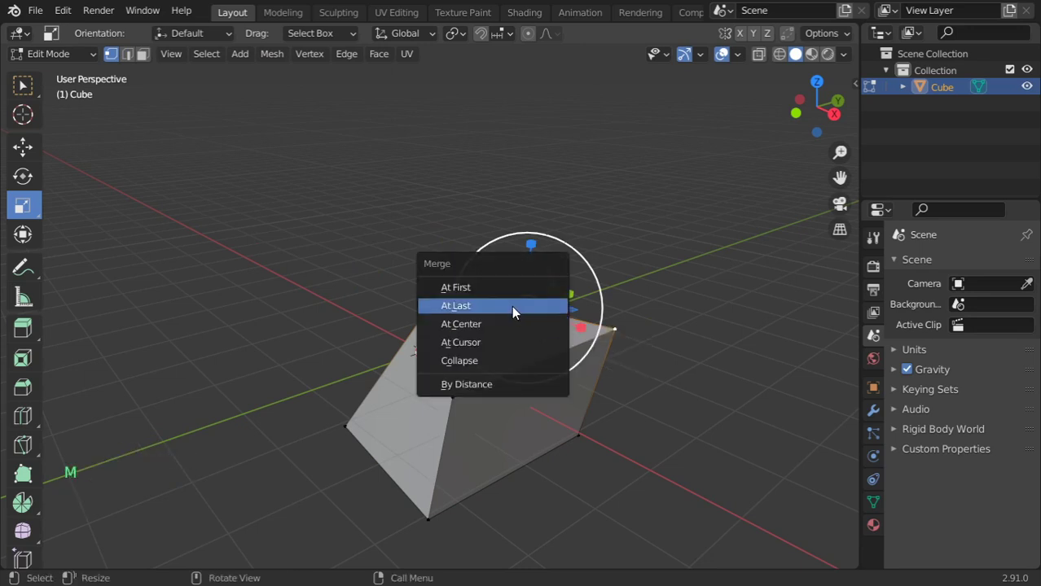
{"action": "left_click", "coordinate": [512, 306]}
{"action": "key", "text": "ctrl+z"}
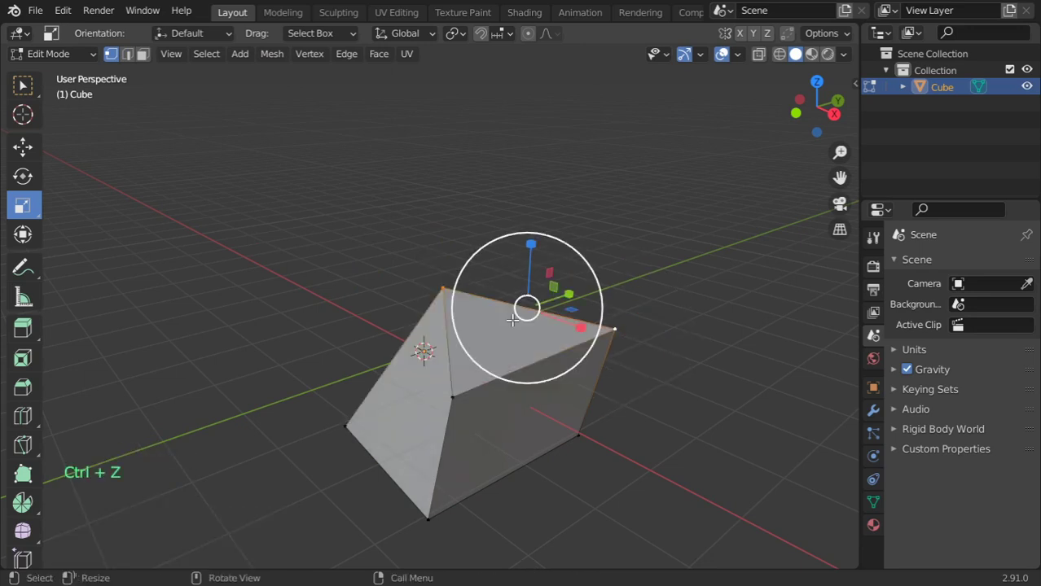
{"action": "left_click", "coordinate": [620, 327]}
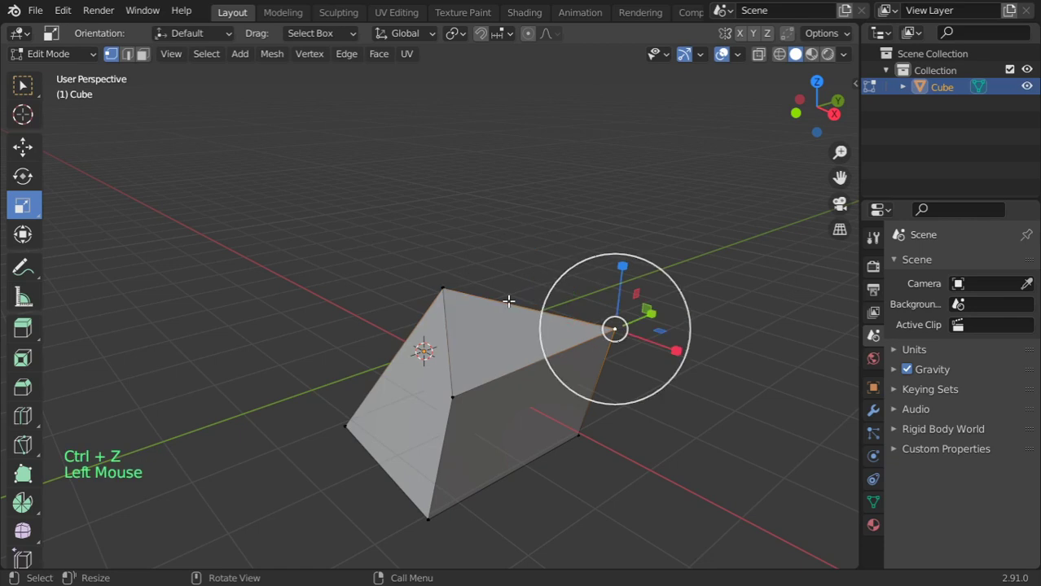
{"action": "left_click", "coordinate": [453, 284]}
{"action": "left_click", "coordinate": [624, 316], "text": "shift"}
{"action": "key", "text": "m"}
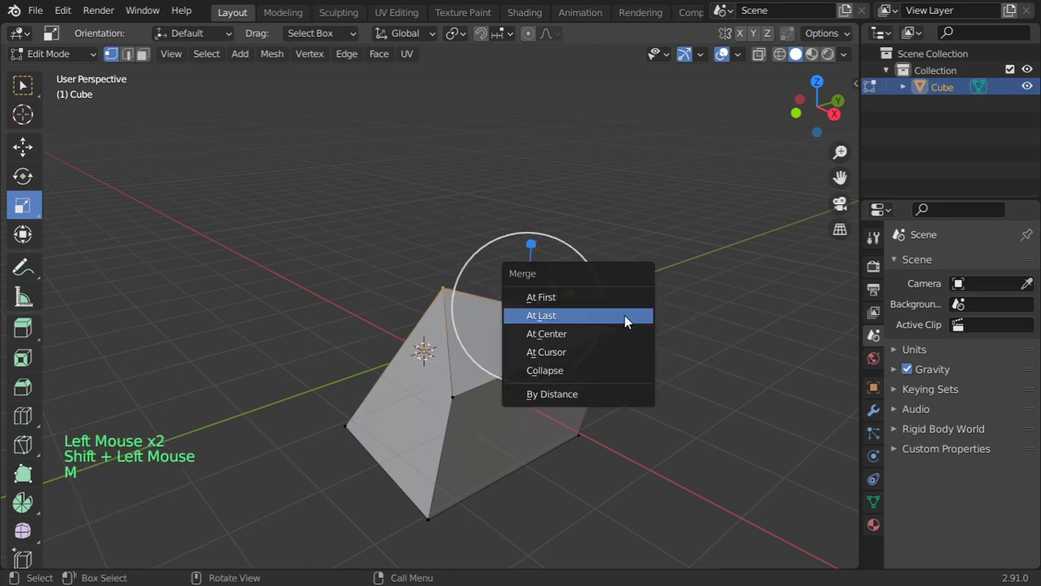
{"action": "left_click", "coordinate": [565, 299]}
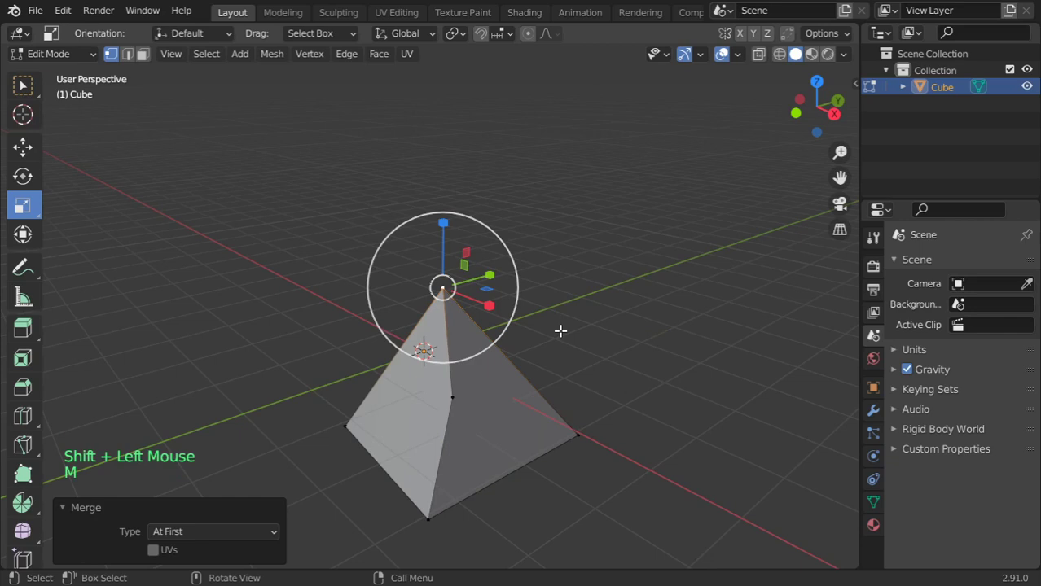
Step: Add the lower right corner, place the 3D cursor above the mesh, and merge at the cursor
{"action": "left_click", "coordinate": [577, 425], "text": "shift"}
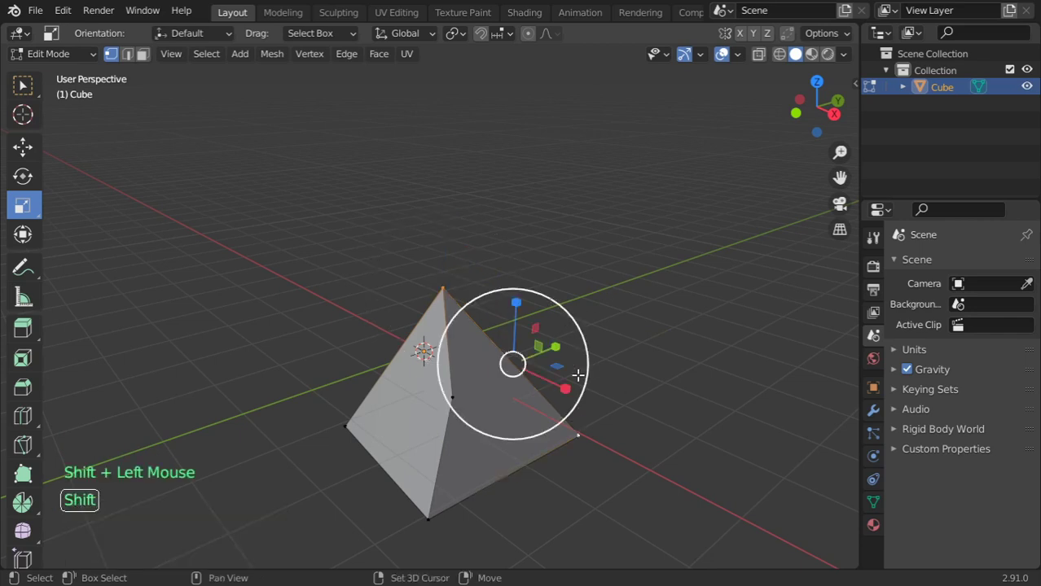
{"action": "right_click", "coordinate": [588, 269], "text": "shift"}
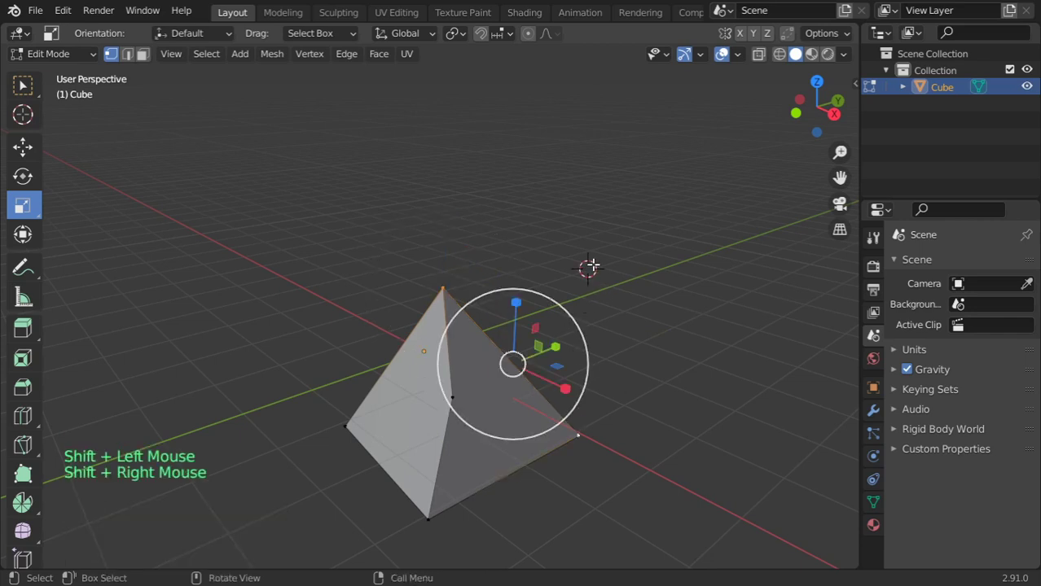
{"action": "key", "text": "m"}
{"action": "left_click", "coordinate": [561, 319]}
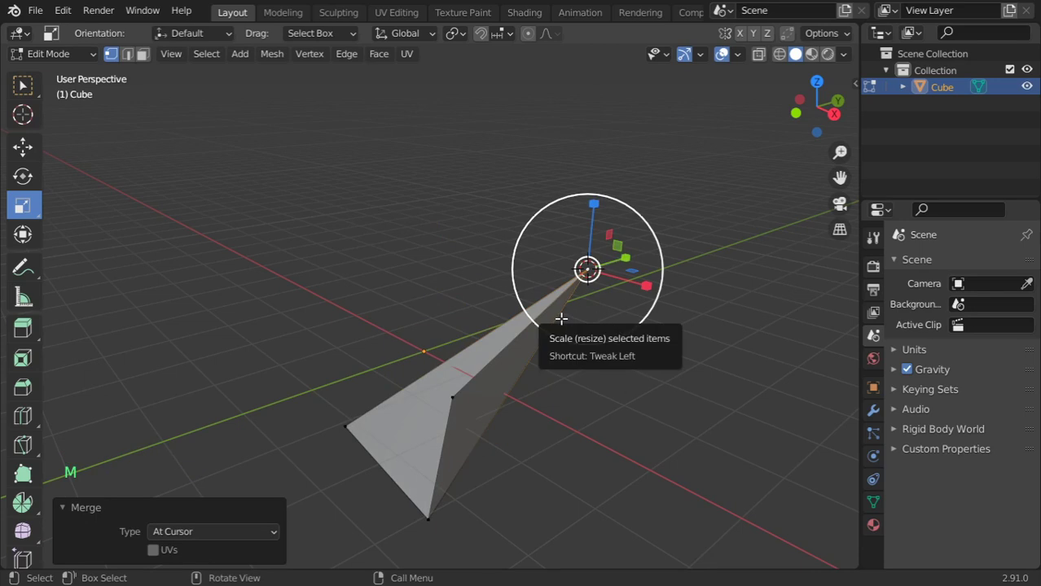
Step: Select the whole spike and stack a duplicate in place, undoing the one moved copy
{"action": "key", "text": "a"}
{"action": "key", "text": "shift+d"}
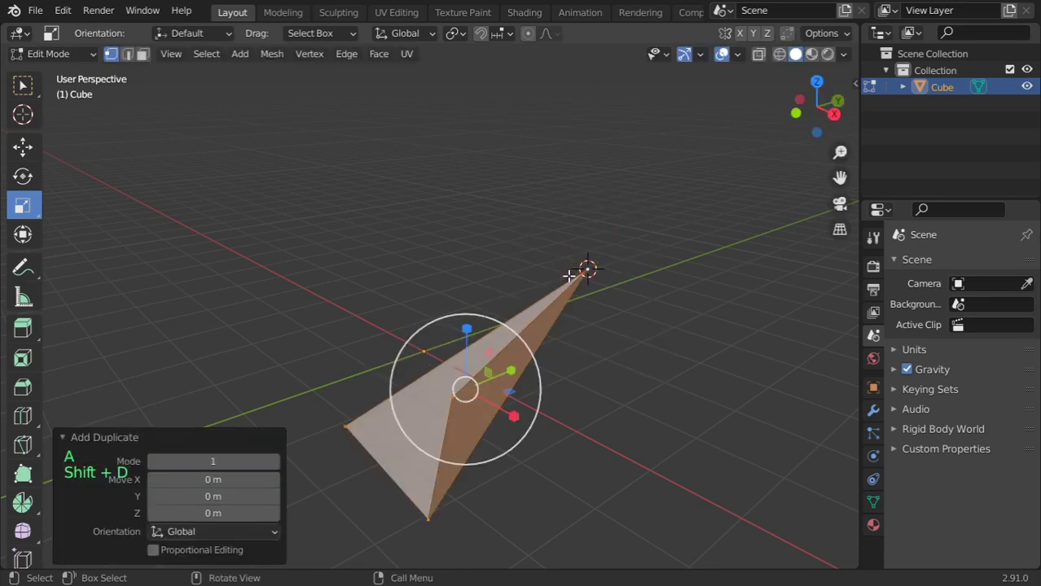
{"action": "key", "text": "shift+d"}
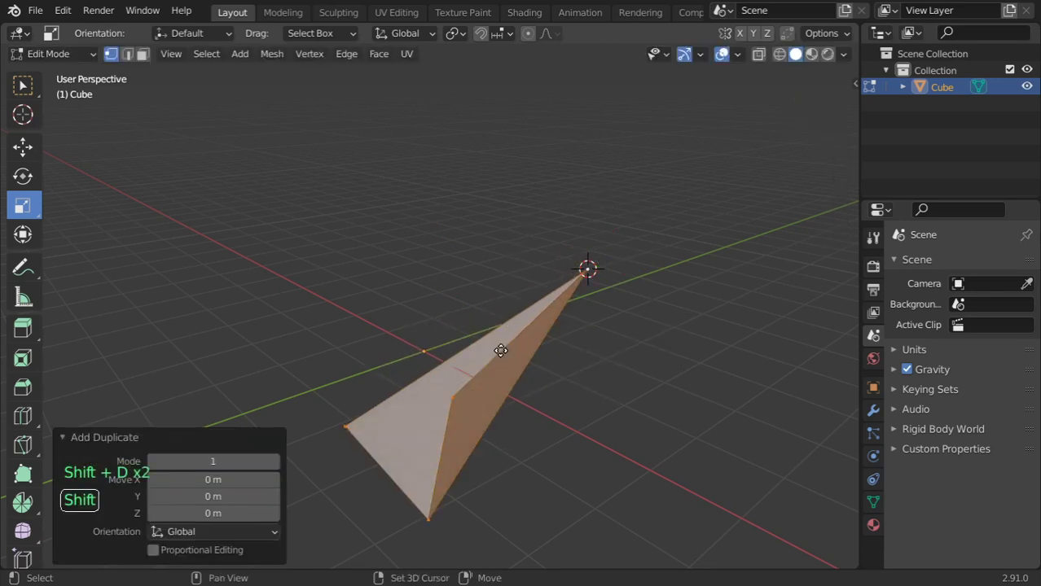
{"action": "left_click", "coordinate": [593, 217]}
{"action": "key", "text": "ctrl+z"}
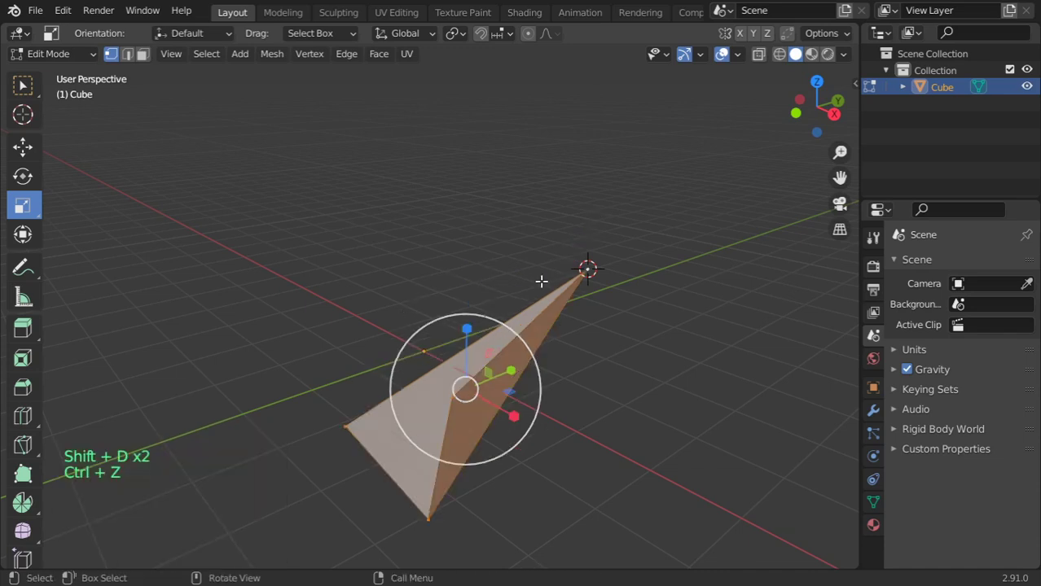
{"action": "key", "text": "shift+d"}
{"action": "right_click", "coordinate": [551, 300]}
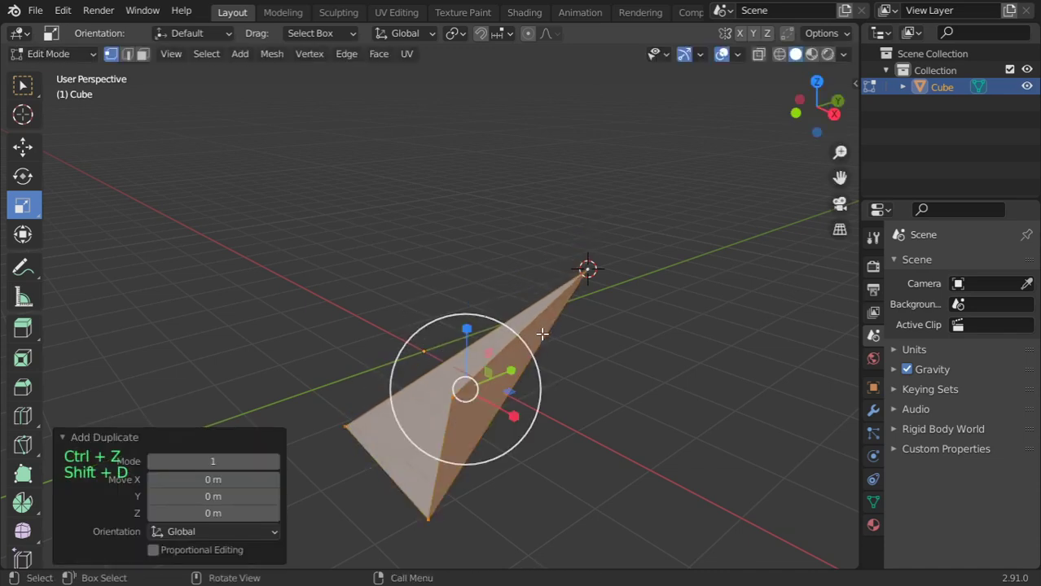
Step: Turn on the Statistics overlay in the Viewport Overlays popover
{"action": "left_click", "coordinate": [699, 54]}
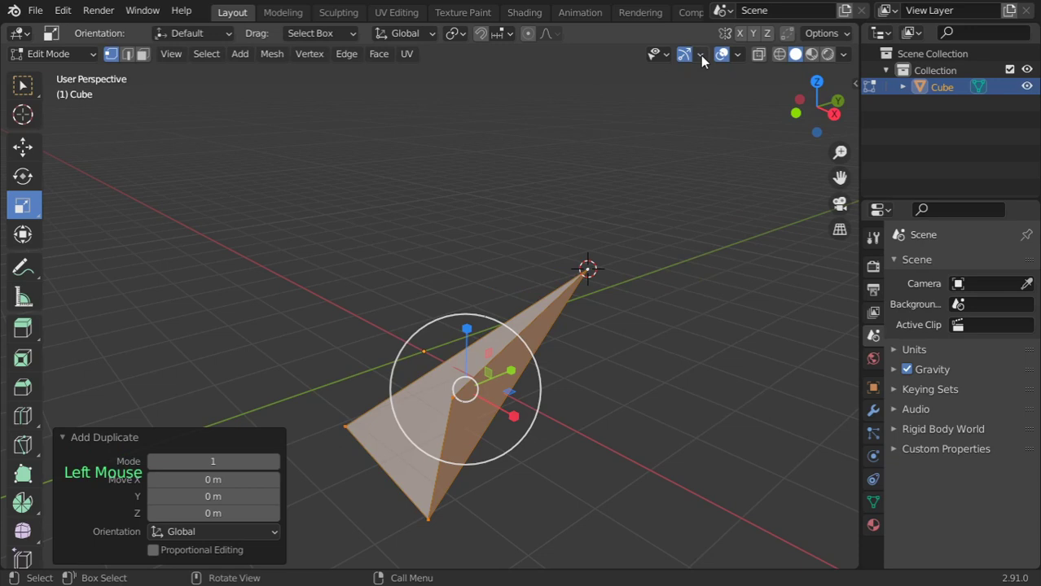
{"action": "left_click", "coordinate": [737, 55]}
{"action": "left_click", "coordinate": [660, 189]}
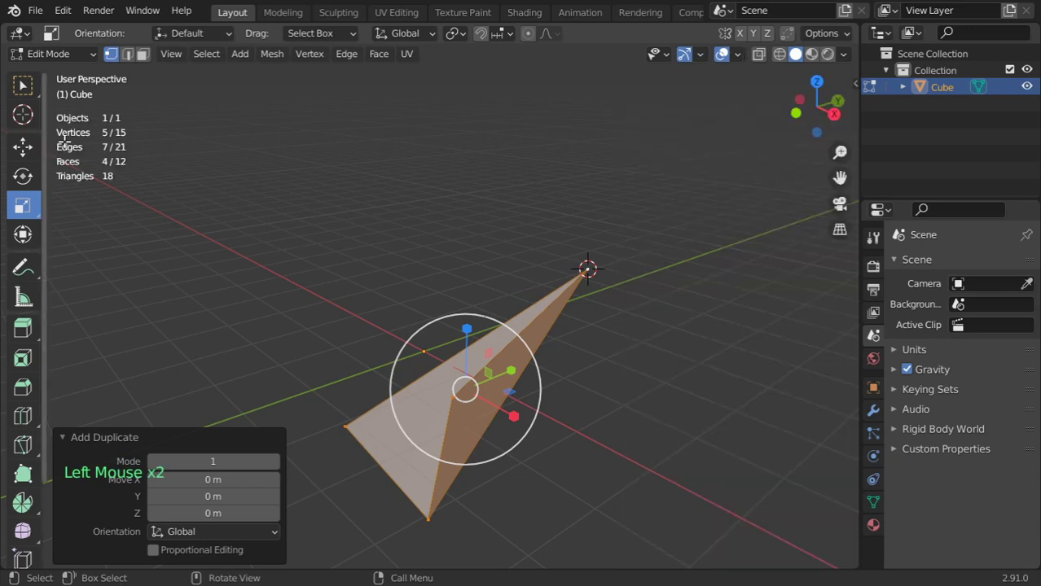
Step: Add two more in-place duplicates of the spike, reaching 25 vertices and 20 faces
{"action": "key", "text": "shift"}
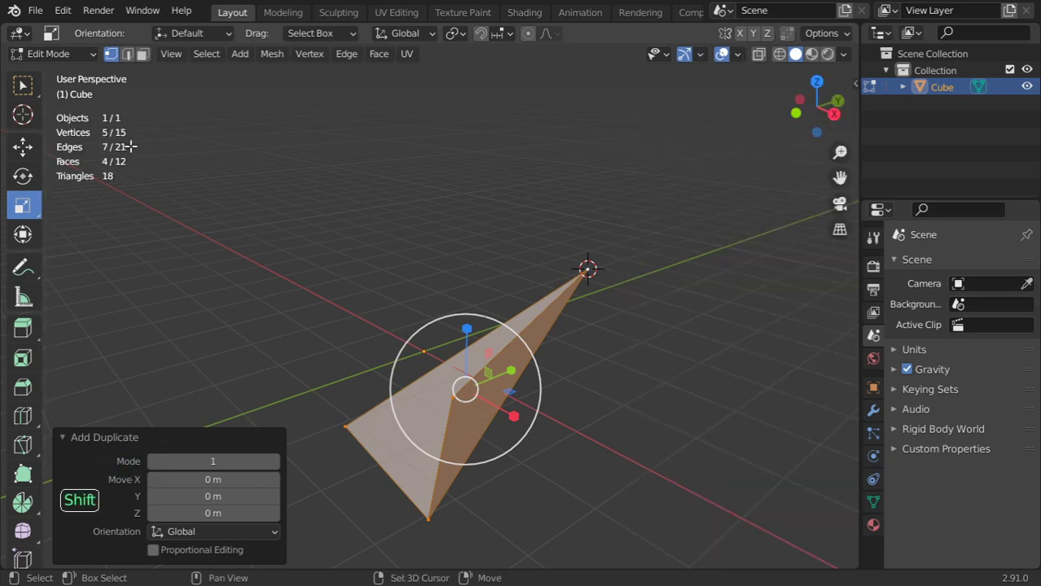
{"action": "key", "text": "shift+d"}
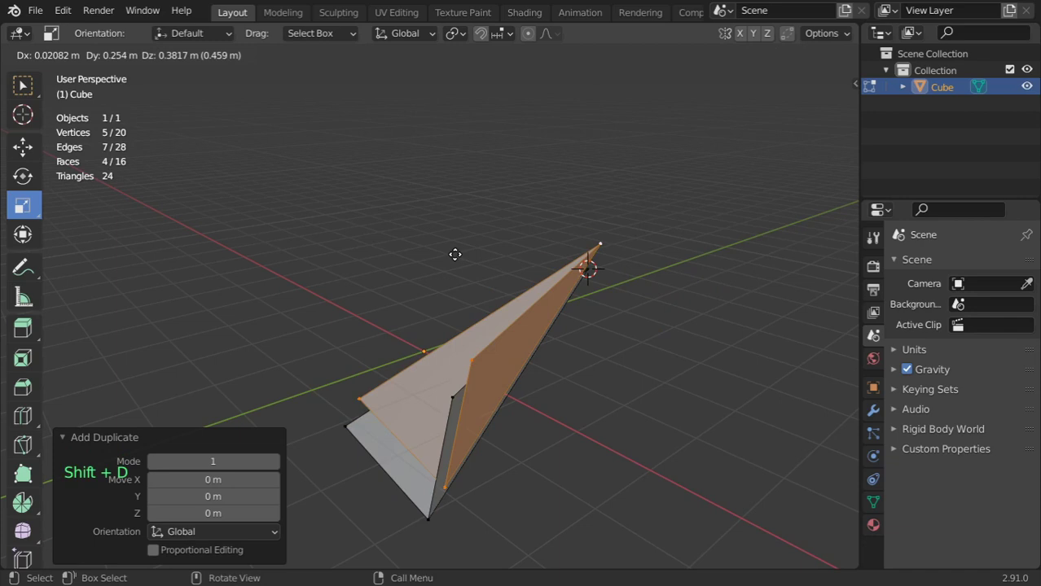
{"action": "right_click", "coordinate": [455, 254]}
{"action": "key", "text": "shift+d"}
{"action": "right_click", "coordinate": [448, 215]}
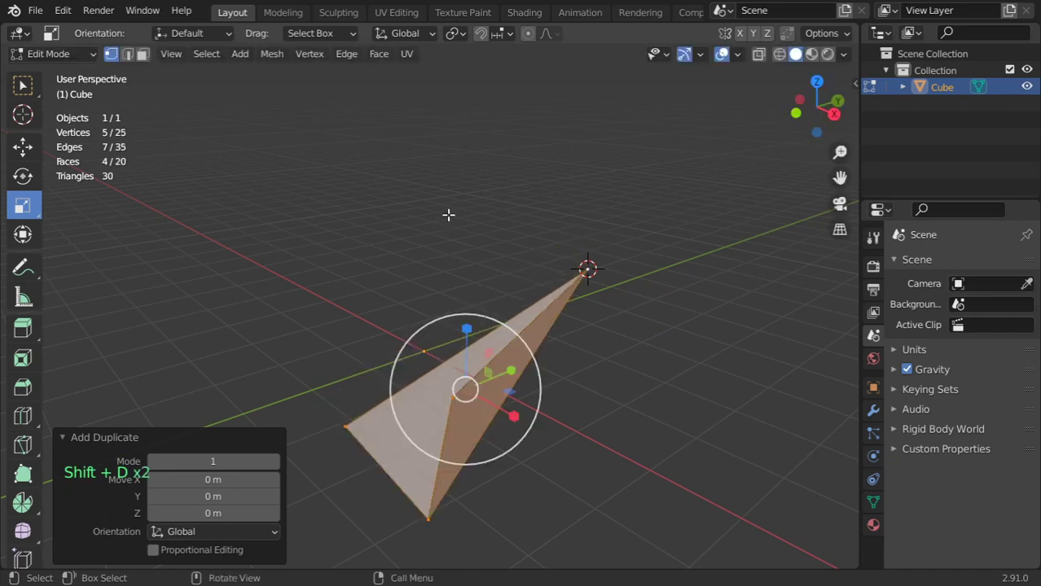
{"action": "key", "text": "g"}
{"action": "right_click", "coordinate": [420, 294]}
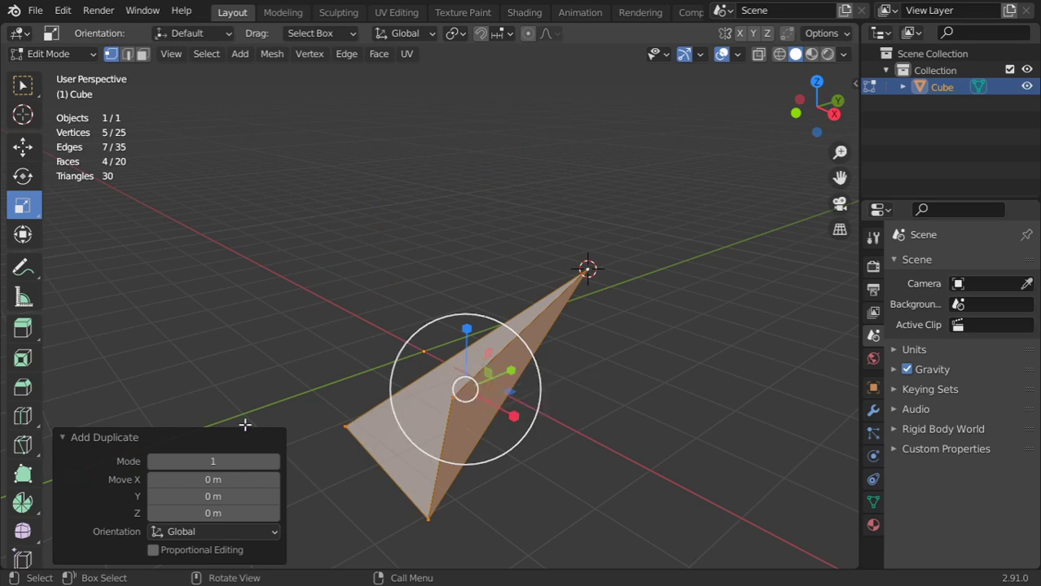
Step: Merge the selected vertices, then select all and run Merge by Distance, checking with a test move
{"action": "key", "text": "m"}
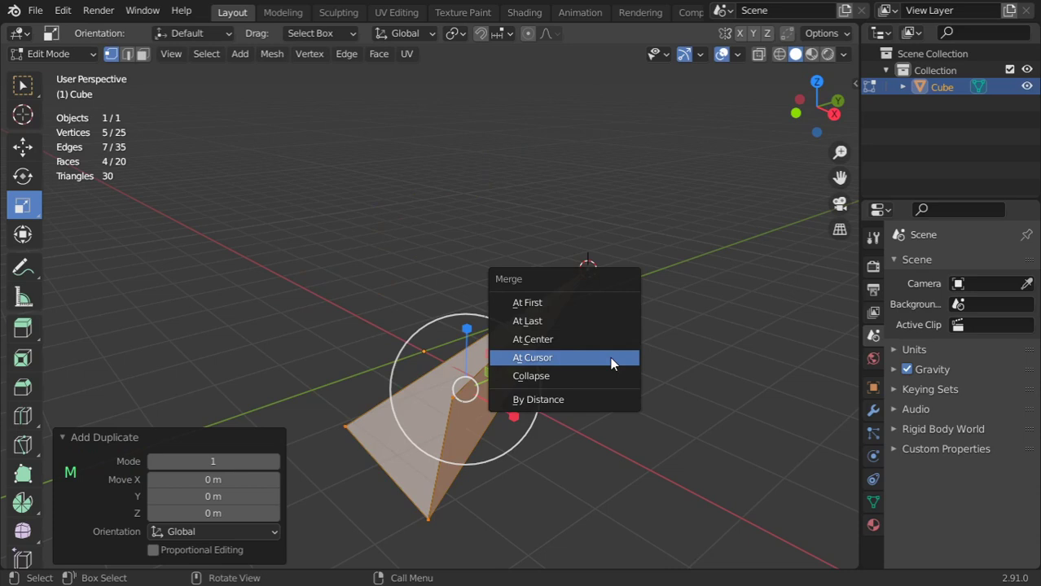
{"action": "left_click", "coordinate": [589, 373]}
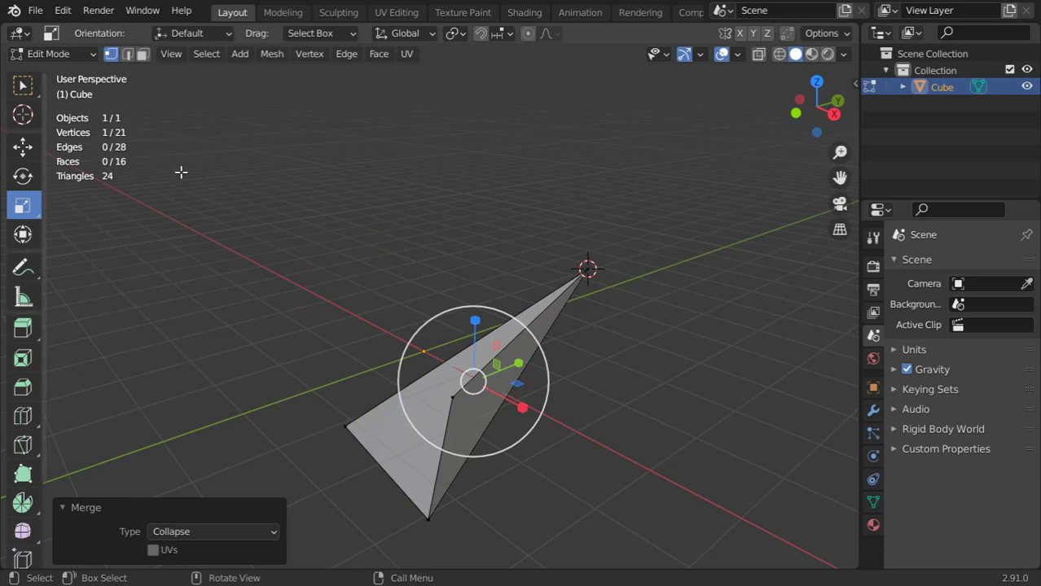
{"action": "key", "text": "a"}
{"action": "left_click", "coordinate": [270, 54]}
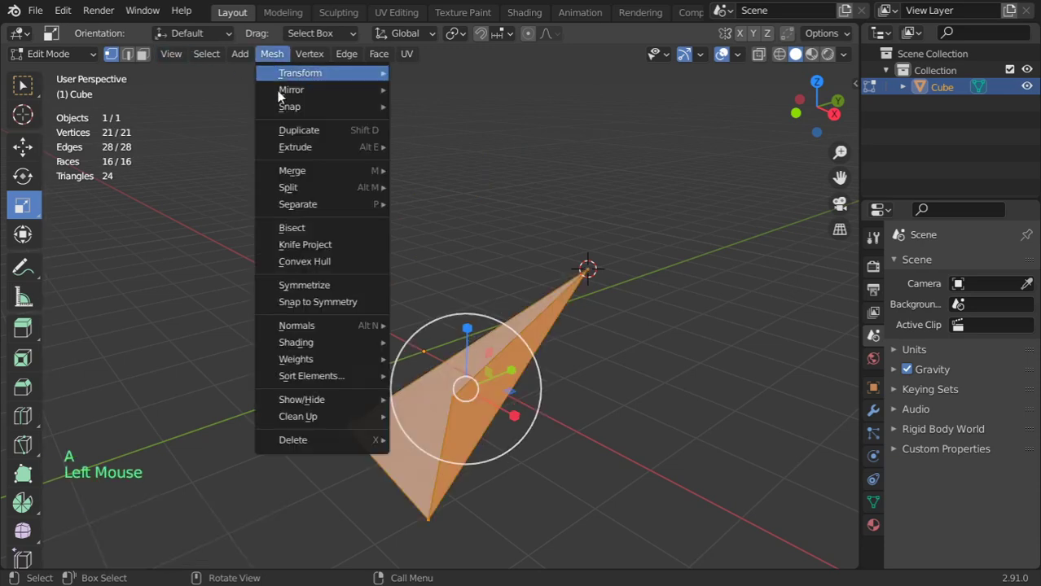
{"action": "mouse_move", "coordinate": [370, 170]}
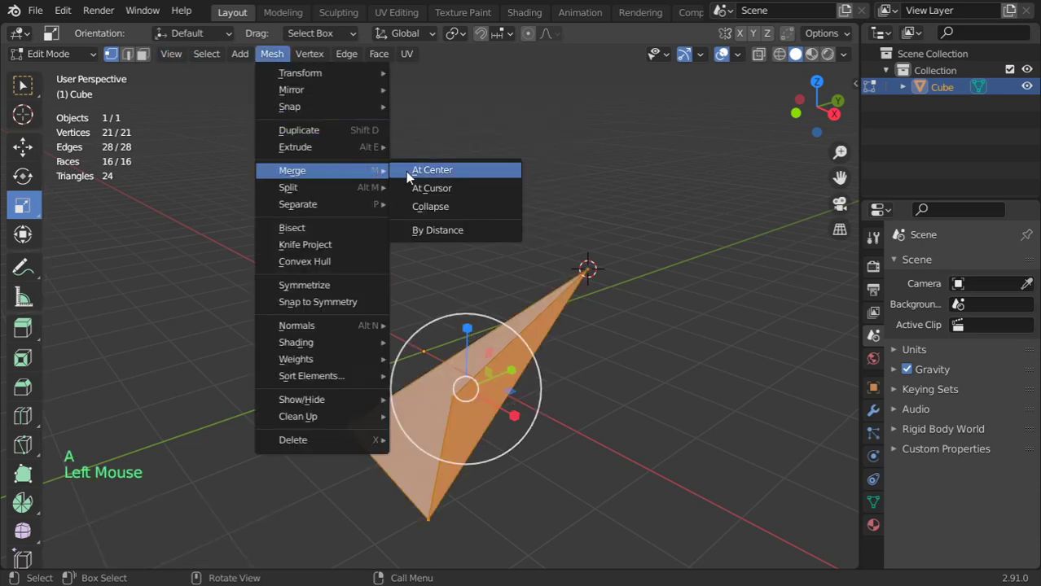
{"action": "left_click", "coordinate": [447, 233]}
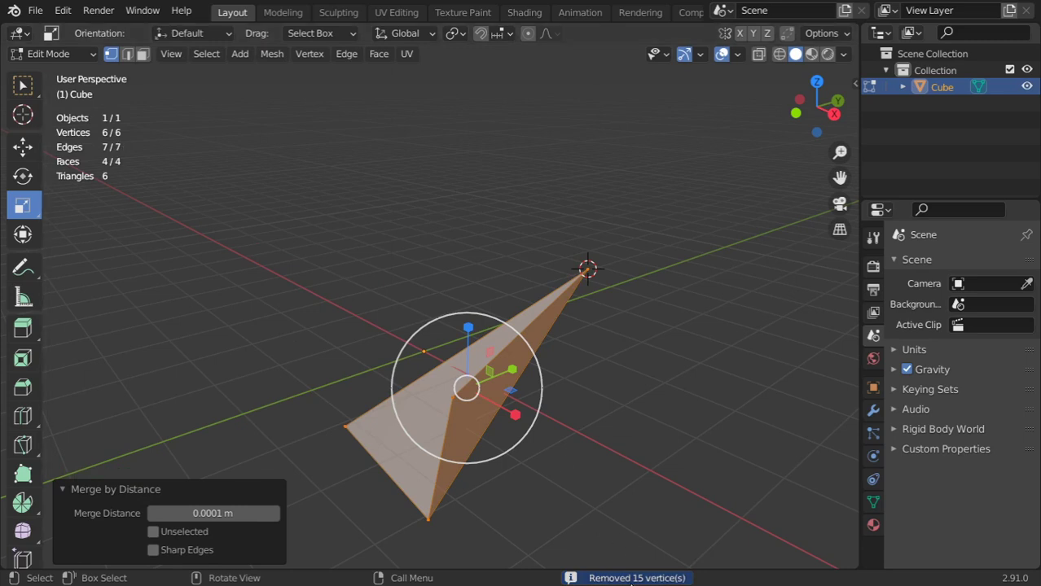
{"action": "key", "text": "g"}
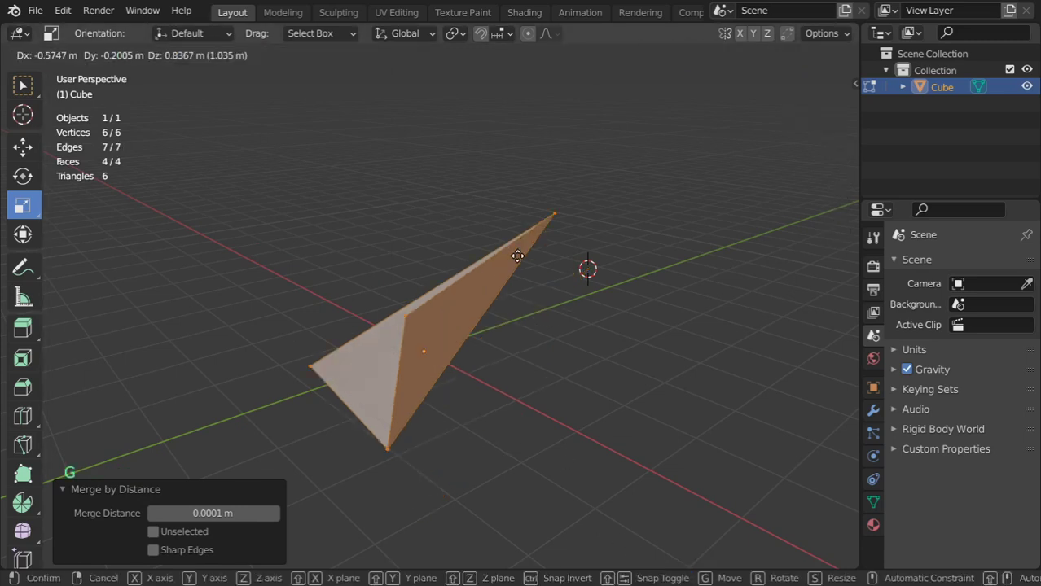
{"action": "right_click", "coordinate": [525, 283]}
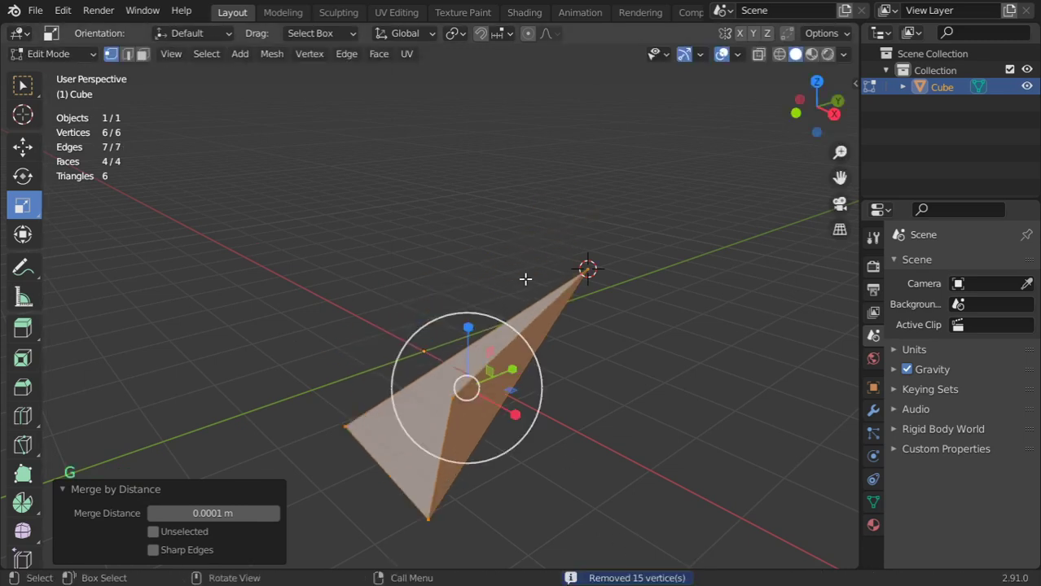
Step: Rerun Merge by Distance with a 0.00001 m merge distance and collapse its panel
{"action": "left_click", "coordinate": [263, 57]}
{"action": "mouse_move", "coordinate": [358, 172]}
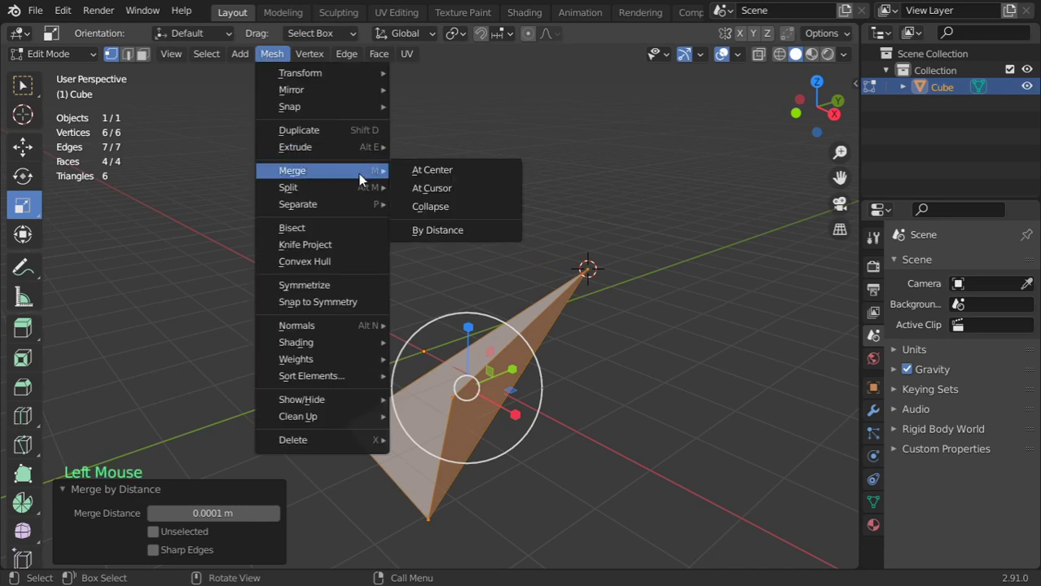
{"action": "left_click", "coordinate": [449, 231]}
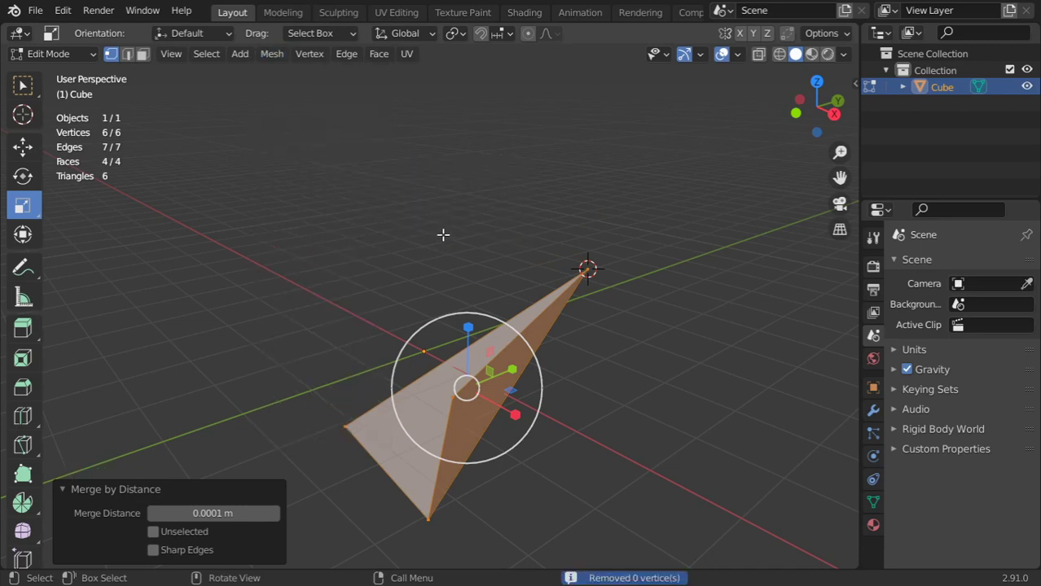
{"action": "left_click", "coordinate": [212, 513]}
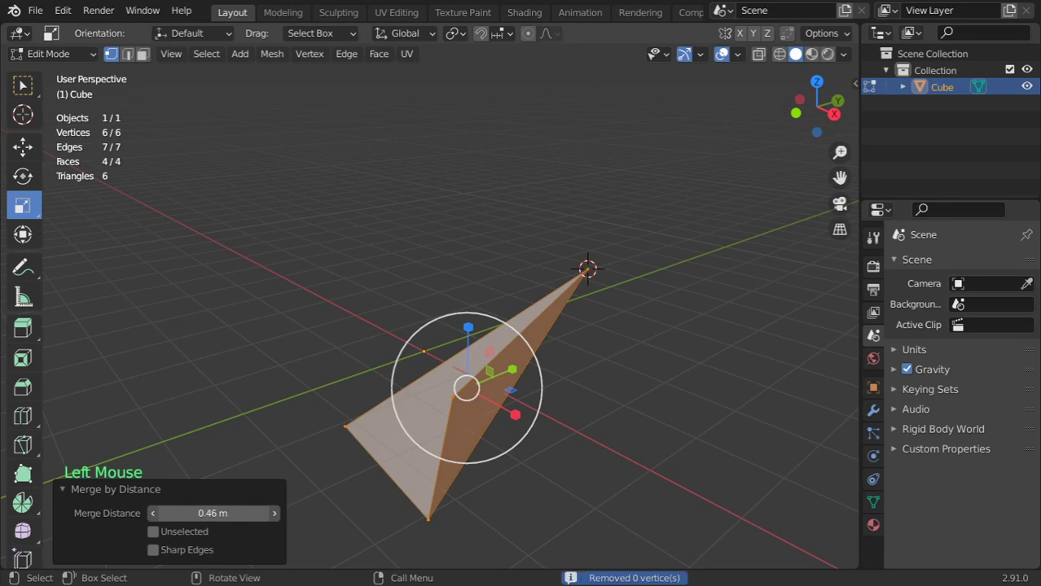
{"action": "type", "text": "0.00001"}
{"action": "key", "text": "Return"}
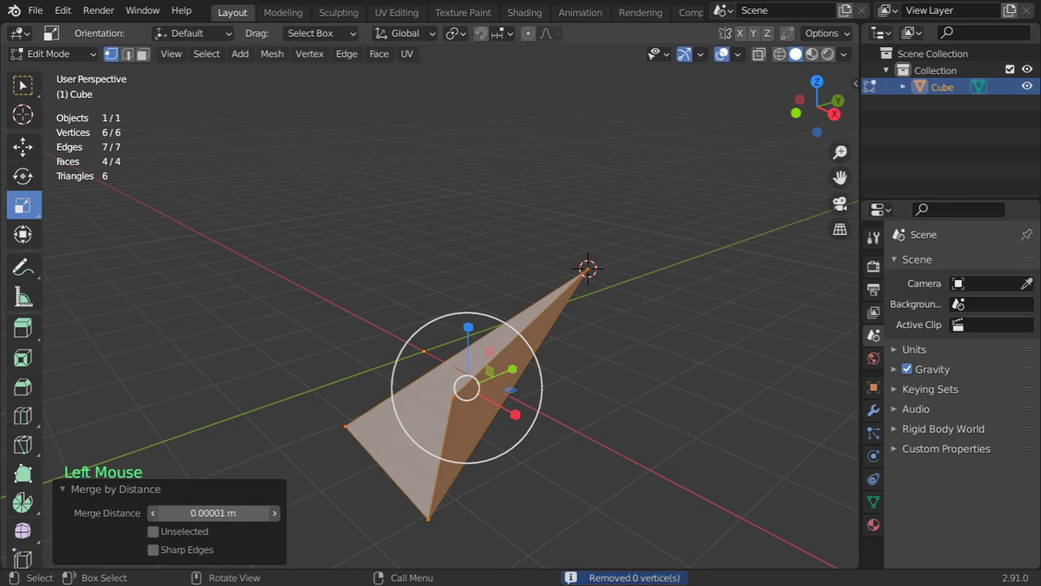
{"action": "scroll", "coordinate": [475, 381], "scroll_direction": "up", "scroll_amount": 3}
{"action": "scroll", "coordinate": [475, 381], "scroll_direction": "down", "scroll_amount": 2}
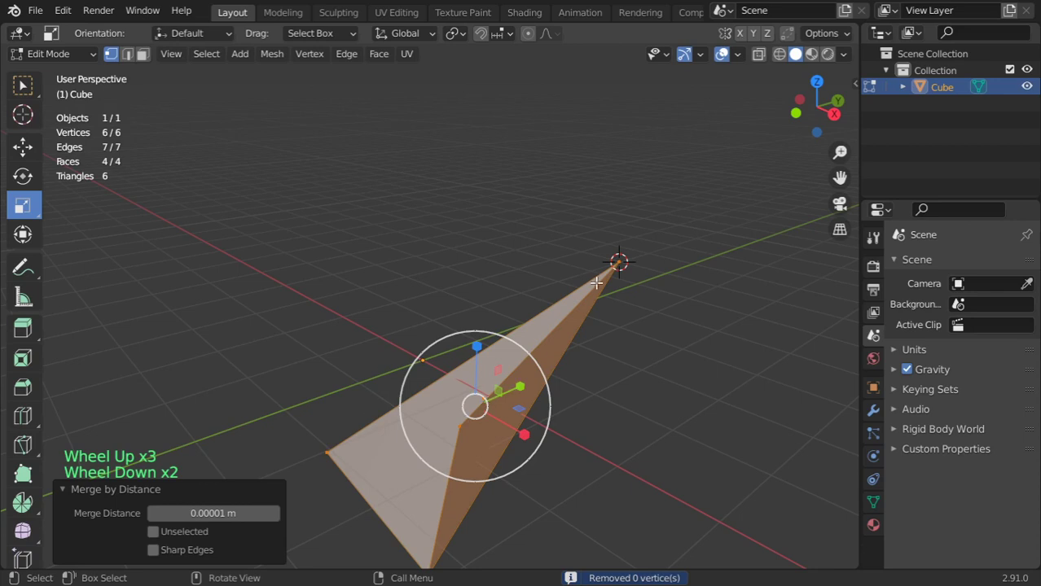
{"action": "left_click", "coordinate": [201, 493]}
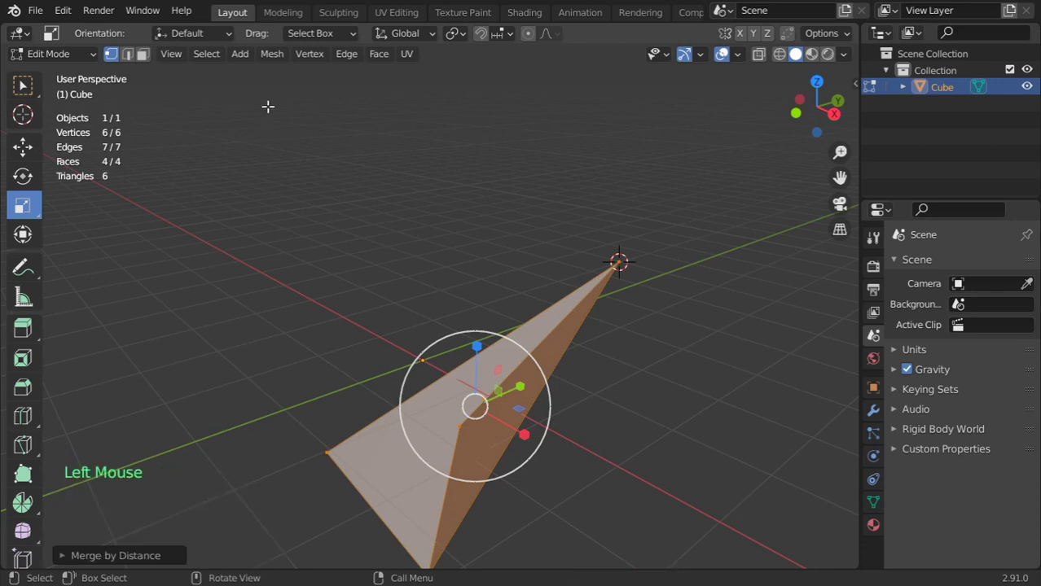
{"action": "left_click", "coordinate": [267, 54]}
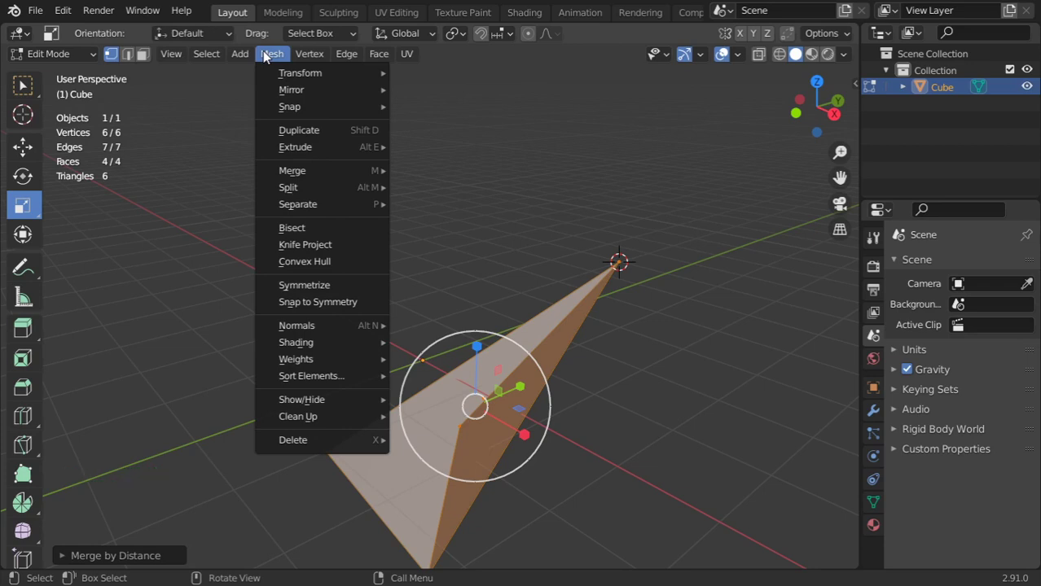
Step: In front view, apply Symmetrize, then undo it after it empties the mesh
{"action": "left_click", "coordinate": [262, 50]}
{"action": "key", "text": "KP_1"}
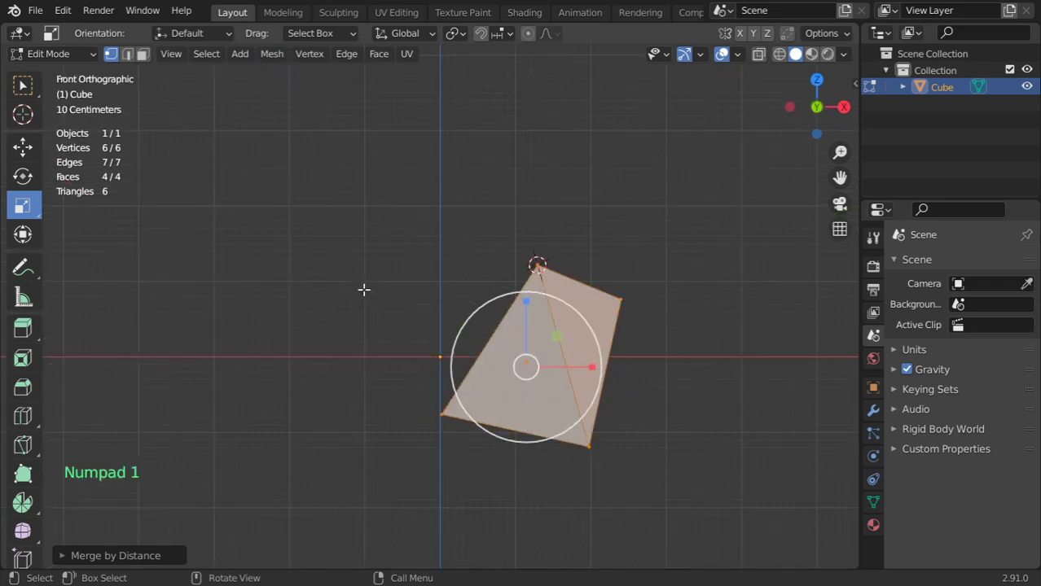
{"action": "scroll", "coordinate": [403, 333], "scroll_direction": "up", "scroll_amount": 1}
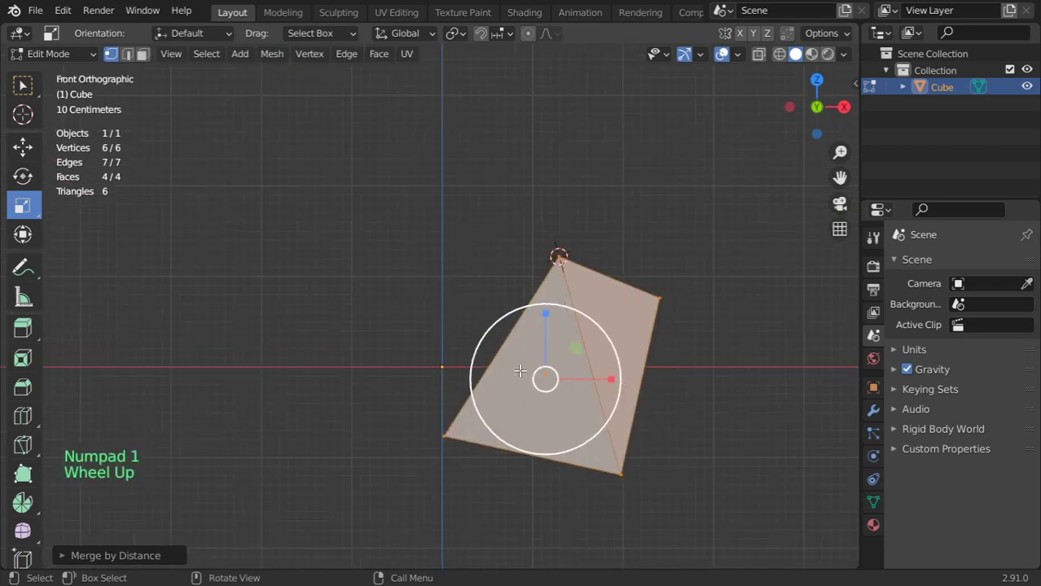
{"action": "left_click", "coordinate": [269, 55]}
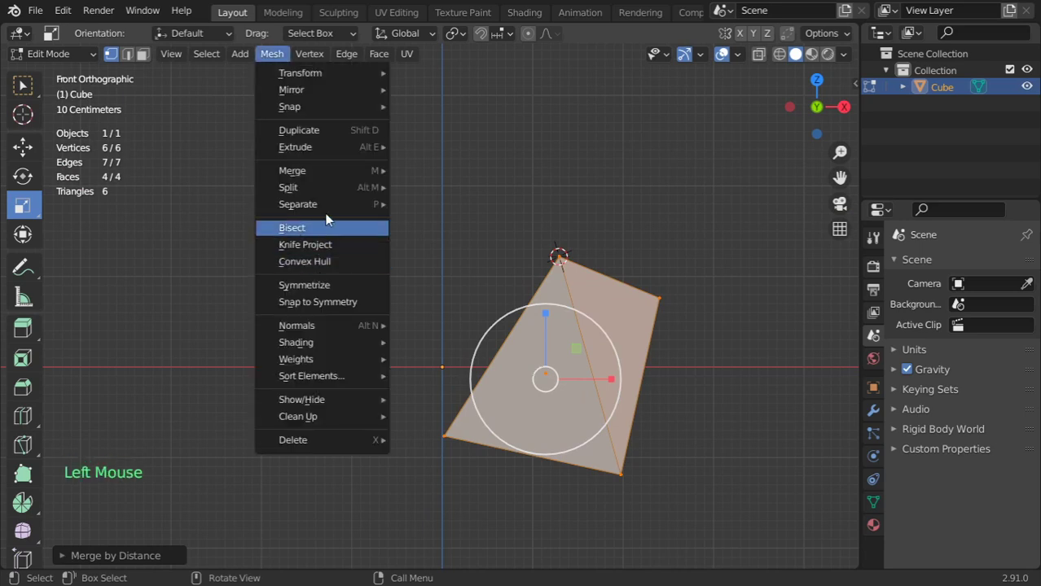
{"action": "left_click", "coordinate": [330, 290]}
{"action": "scroll", "coordinate": [481, 249], "scroll_direction": "down", "scroll_amount": 6}
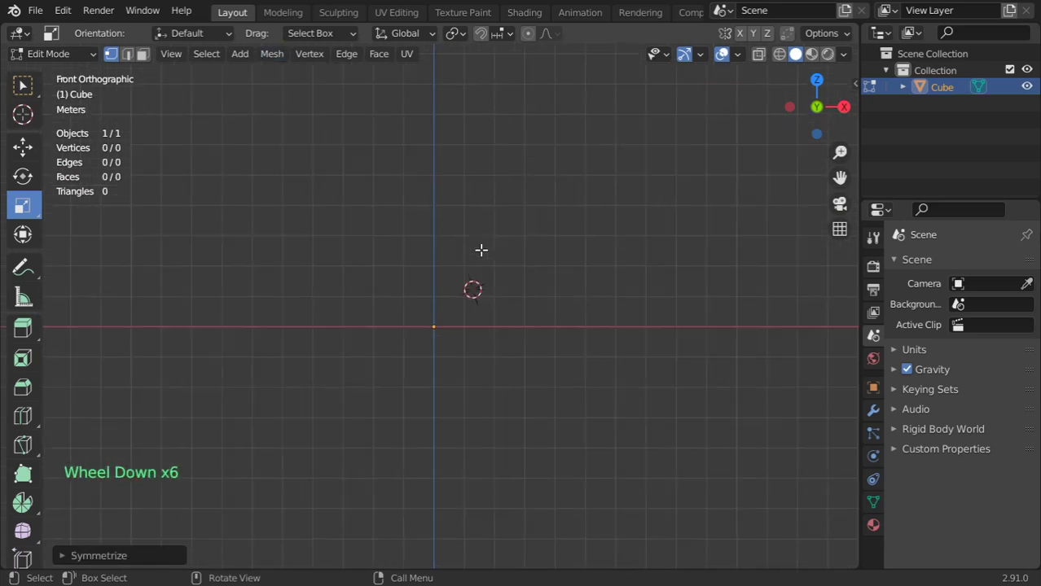
{"action": "middle_click_drag", "start_coordinate": [472, 291], "coordinate": [411, 352]}
{"action": "key", "text": "ctrl+z"}
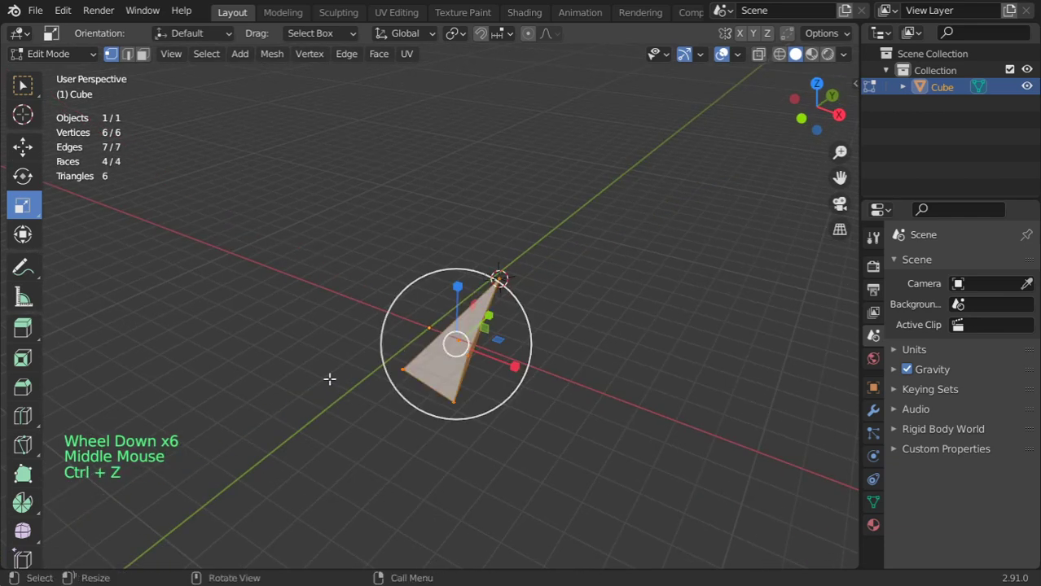
{"action": "key", "text": "KP_1"}
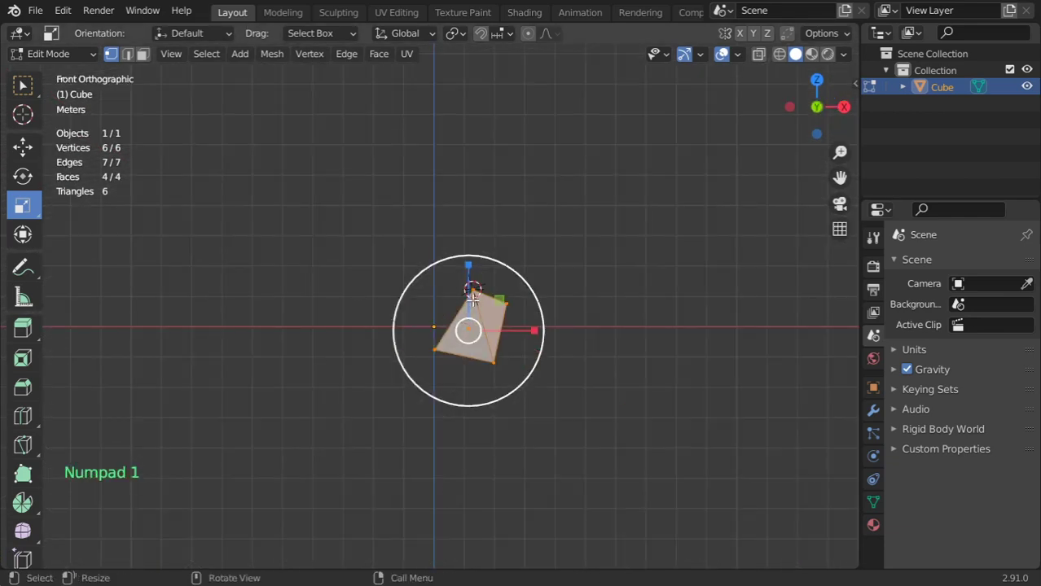
Step: Move the mesh up and right, then Symmetrize it with Direction +X to -X
{"action": "key", "text": "g"}
{"action": "left_click", "coordinate": [505, 245]}
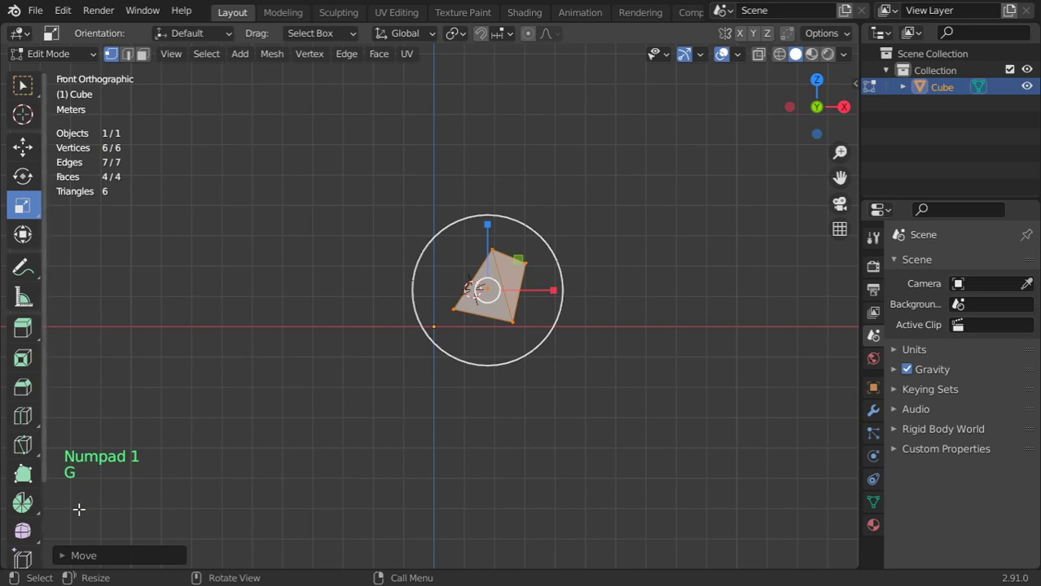
{"action": "left_click", "coordinate": [272, 54]}
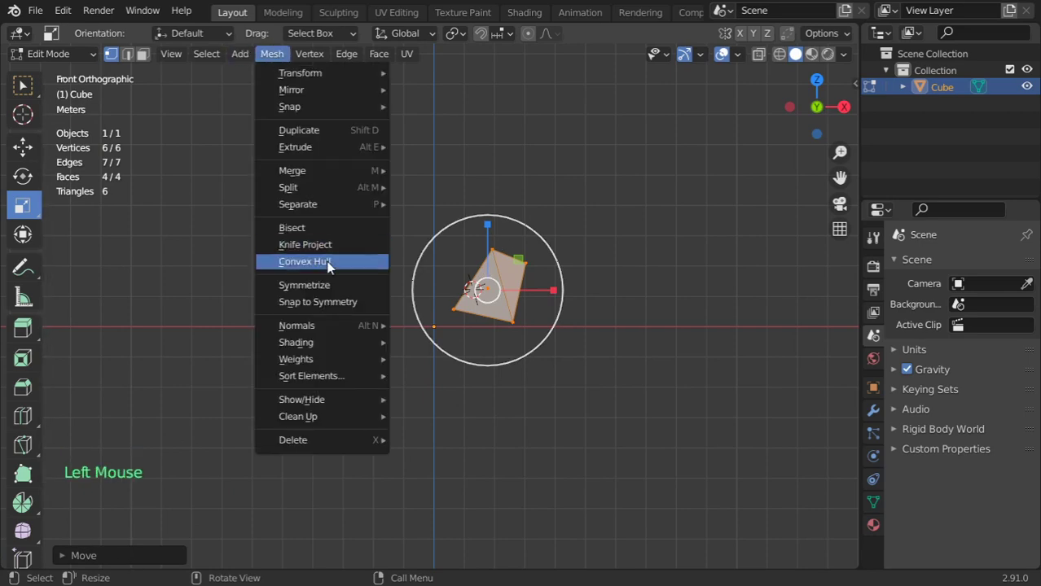
{"action": "left_click", "coordinate": [326, 283]}
{"action": "left_click", "coordinate": [132, 555]}
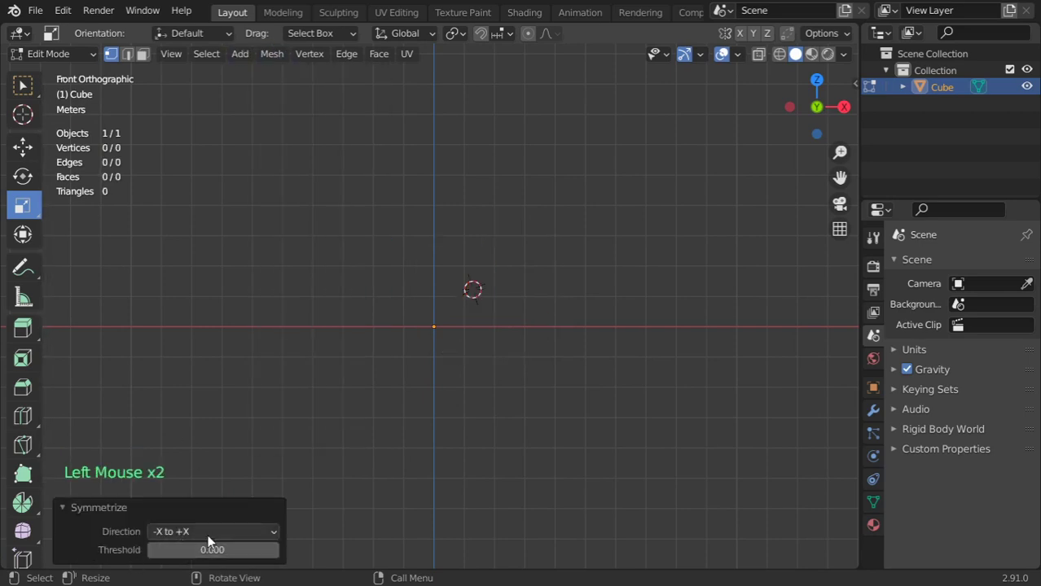
{"action": "left_click", "coordinate": [208, 539]}
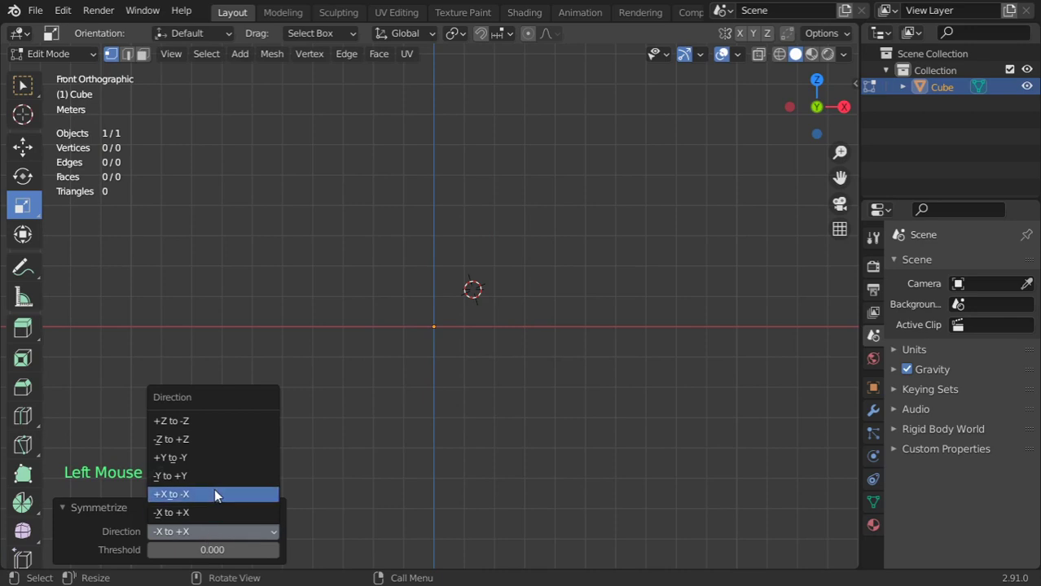
{"action": "left_click", "coordinate": [215, 494]}
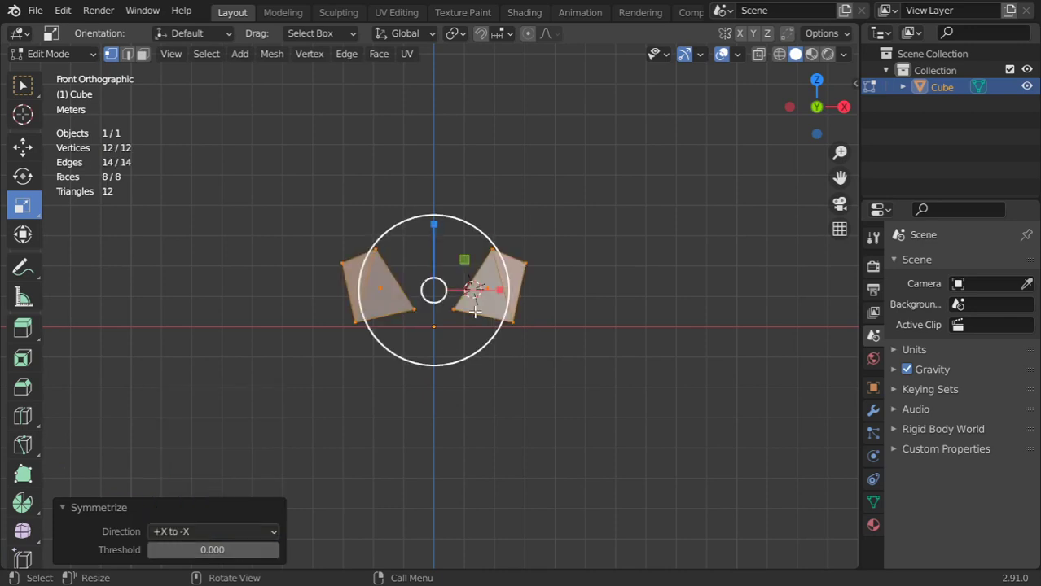
{"action": "scroll", "coordinate": [479, 303], "scroll_direction": "up", "scroll_amount": 2}
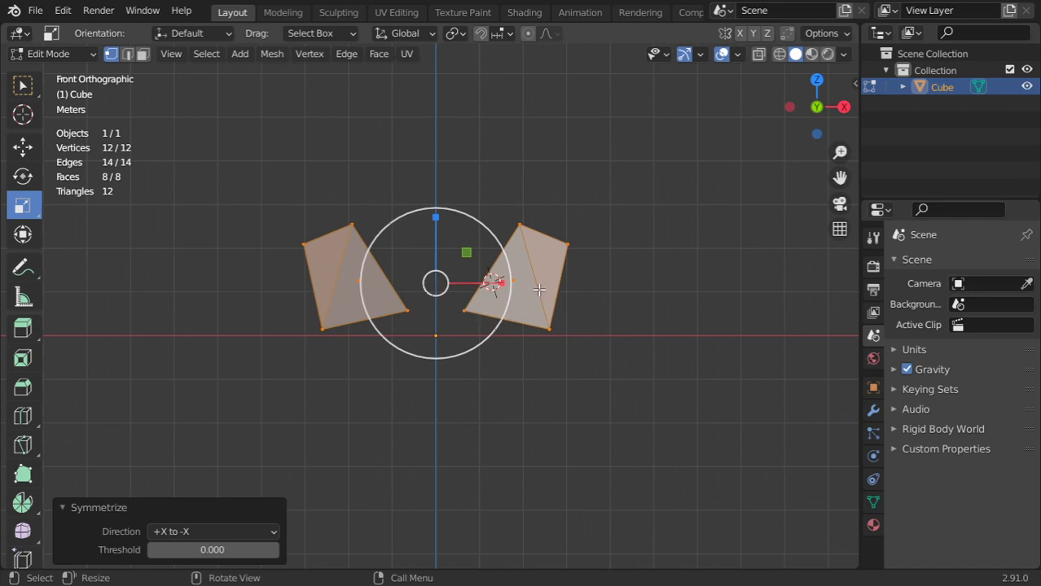
Step: Delete the rock object in Object Mode and add a new cube
{"action": "key", "text": "Tab"}
{"action": "key", "text": "x"}
{"action": "left_click", "coordinate": [520, 269]}
{"action": "key", "text": "shift+a"}
{"action": "mouse_move", "coordinate": [493, 247]}
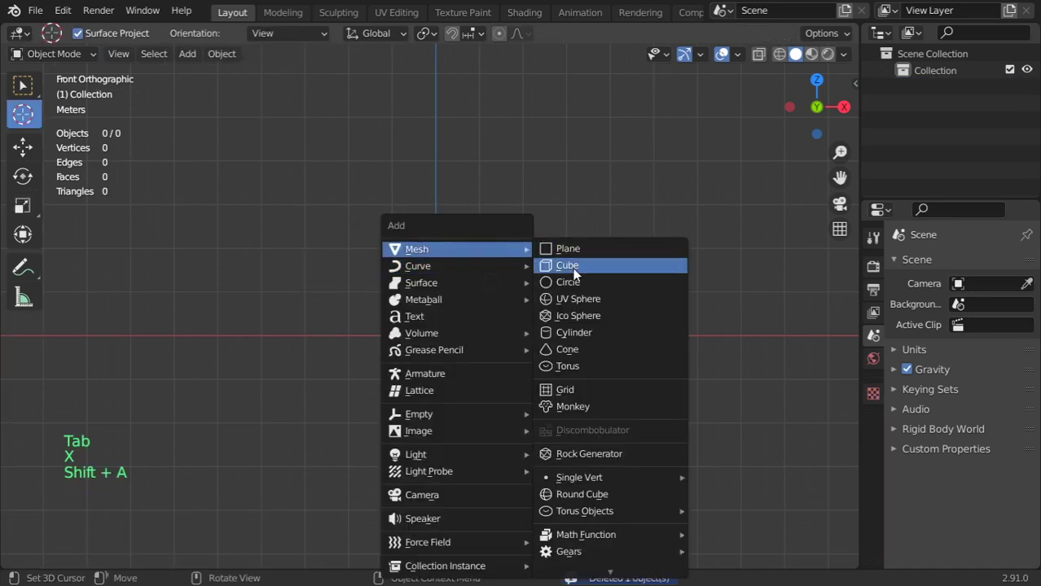
{"action": "left_click", "coordinate": [575, 266]}
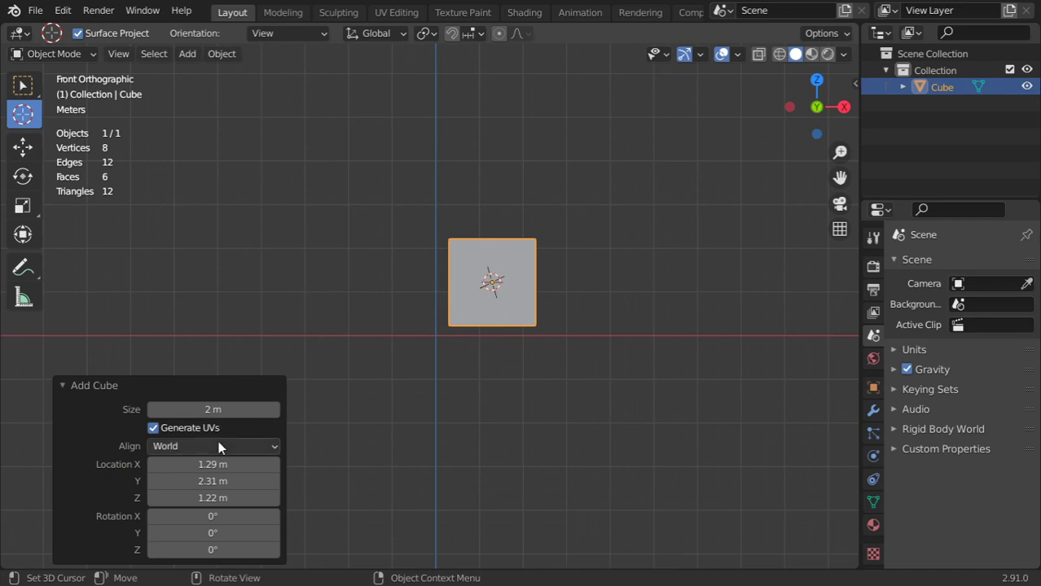
Step: Subdivide the cube in Edit Mode with Smoothness 1.0 and 4 cuts
{"action": "key", "text": "Tab"}
{"action": "left_click", "coordinate": [347, 54]}
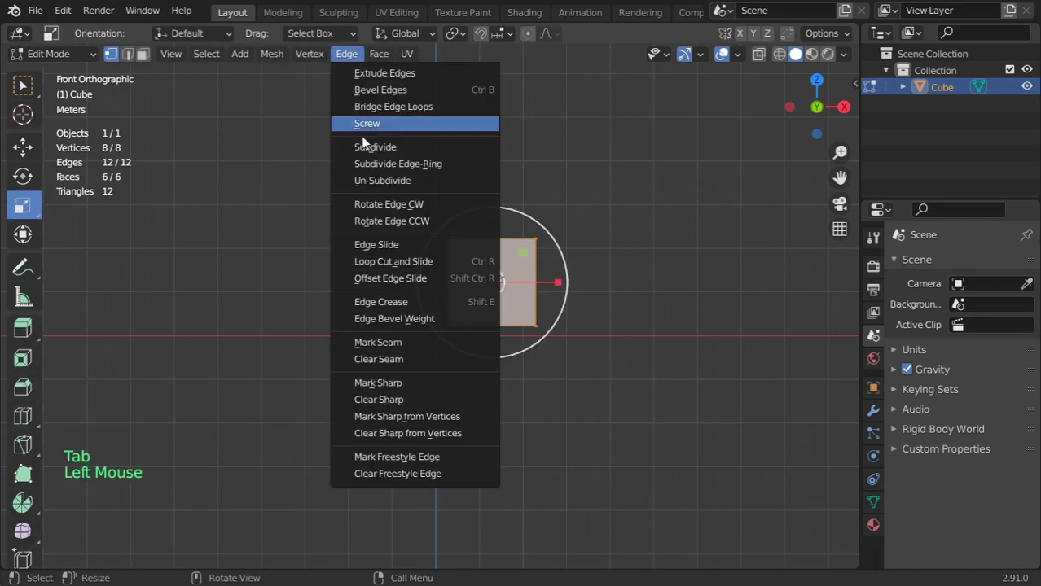
{"action": "left_click", "coordinate": [366, 148]}
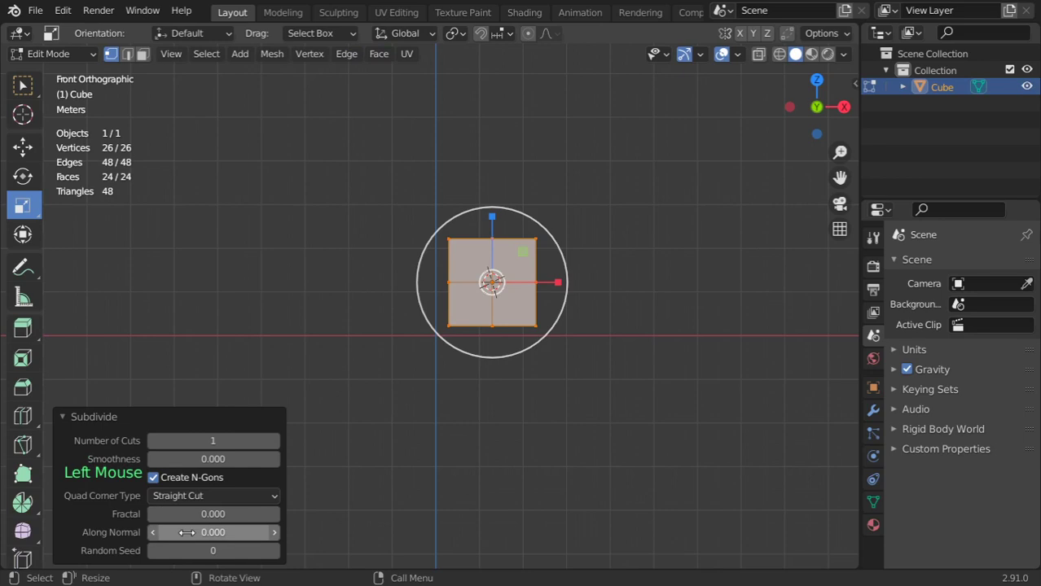
{"action": "left_click_drag", "start_coordinate": [184, 459], "coordinate": [260, 459]}
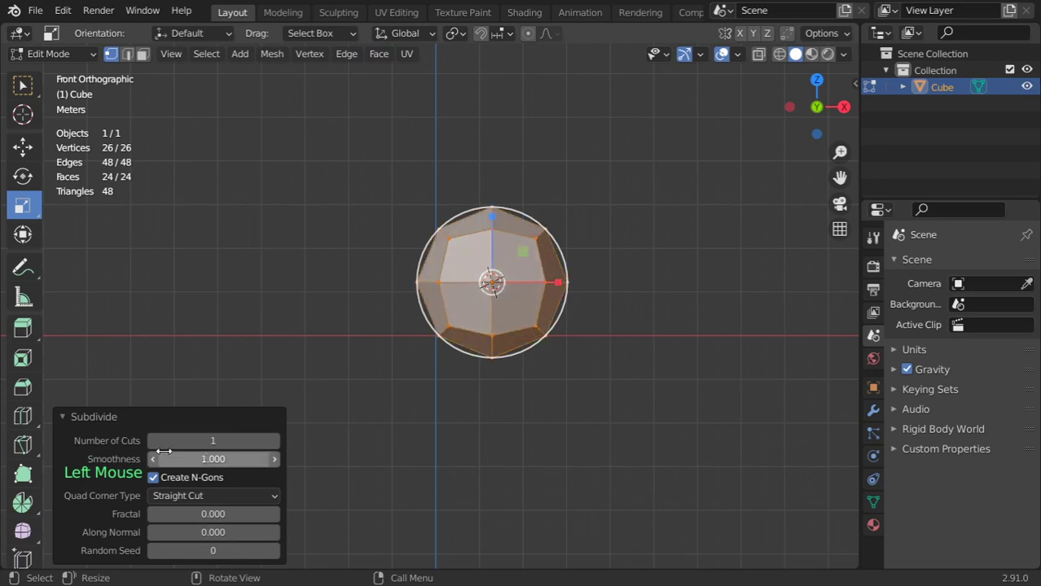
{"action": "left_click_drag", "start_coordinate": [187, 441], "coordinate": [213, 440]}
{"action": "left_click", "coordinate": [200, 415]}
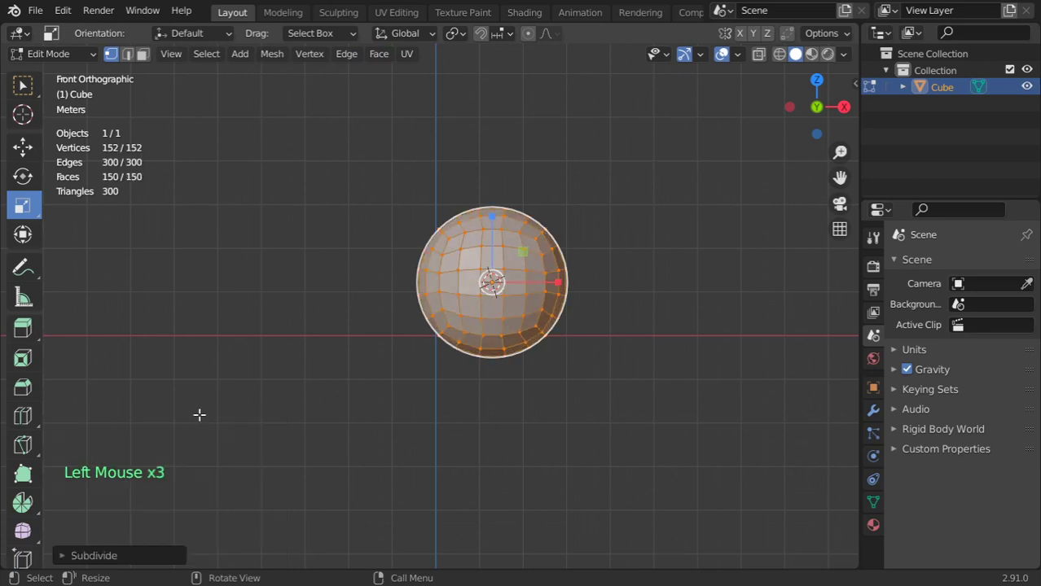
Step: Bisect the sphere across its upper left with Fill and Clear Inner enabled
{"action": "left_click", "coordinate": [271, 54]}
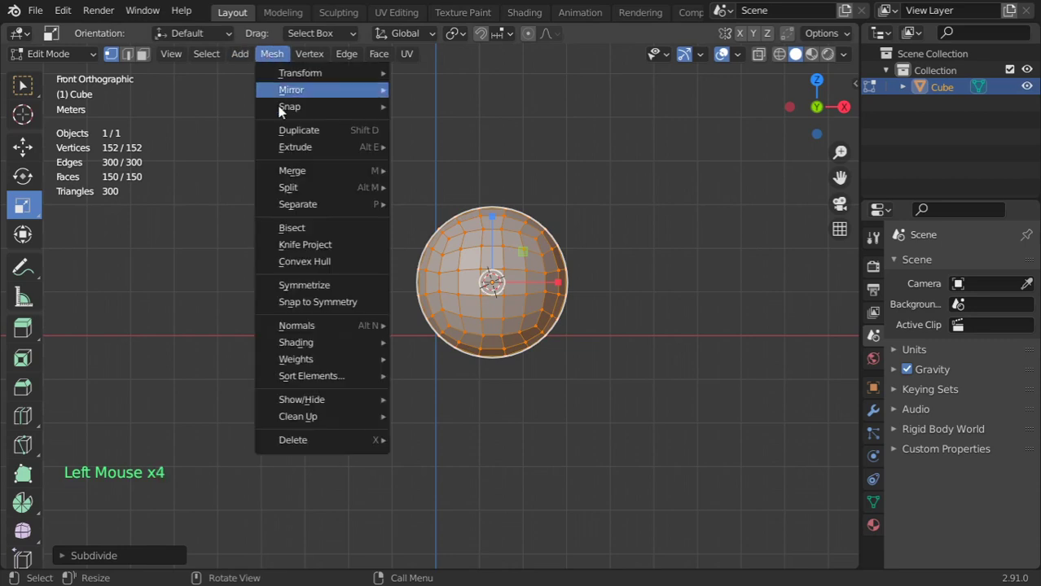
{"action": "left_click", "coordinate": [293, 227]}
{"action": "mouse_move", "coordinate": [553, 131]}
{"action": "left_mouse_down"}
{"action": "mouse_move", "coordinate": [337, 427]}
{"action": "mouse_move", "coordinate": [282, 451]}
{"action": "left_mouse_up"}
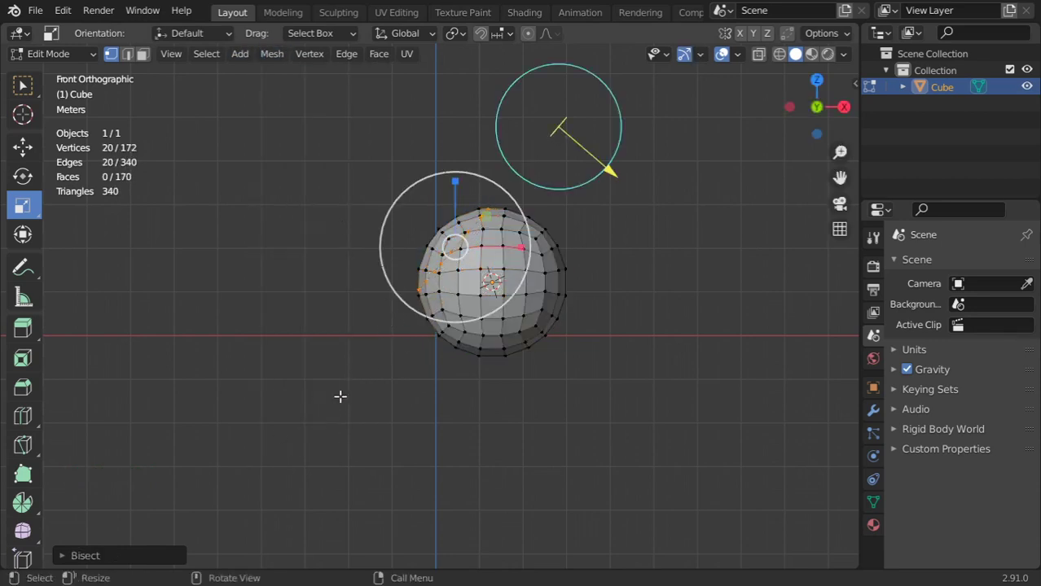
{"action": "left_click", "coordinate": [156, 557]}
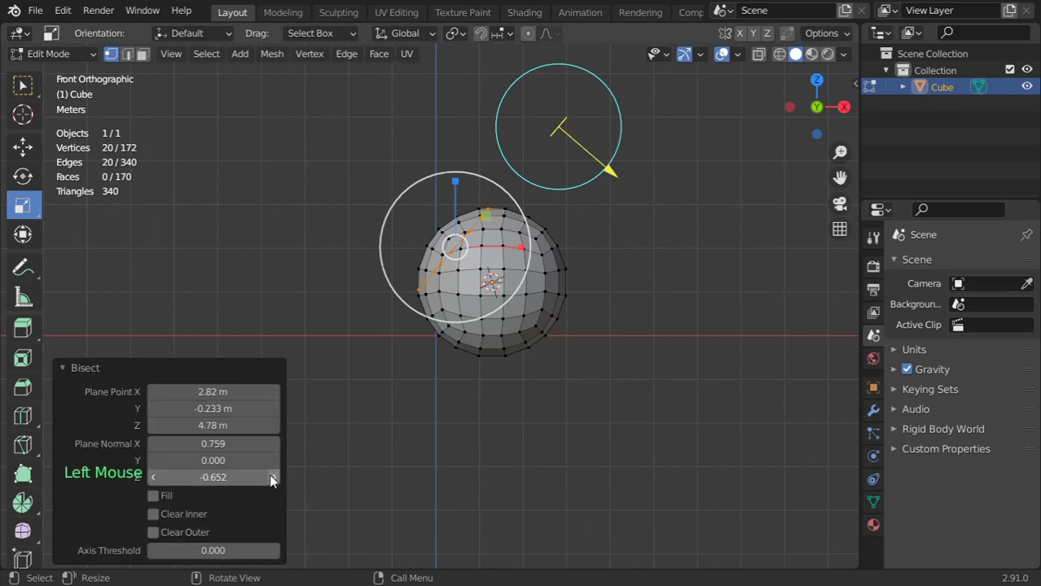
{"action": "left_click", "coordinate": [165, 496]}
{"action": "left_click", "coordinate": [180, 514]}
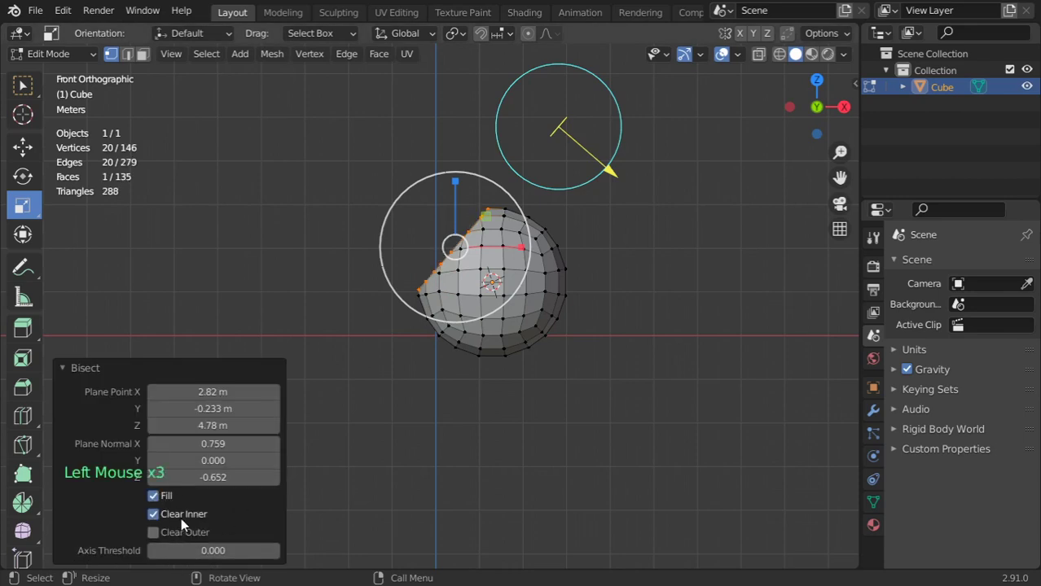
Step: Reselect all and bisect the sphere again, switching from Clear Inner to Clear Outer
{"action": "key", "text": "alt+a"}
{"action": "key", "text": "a"}
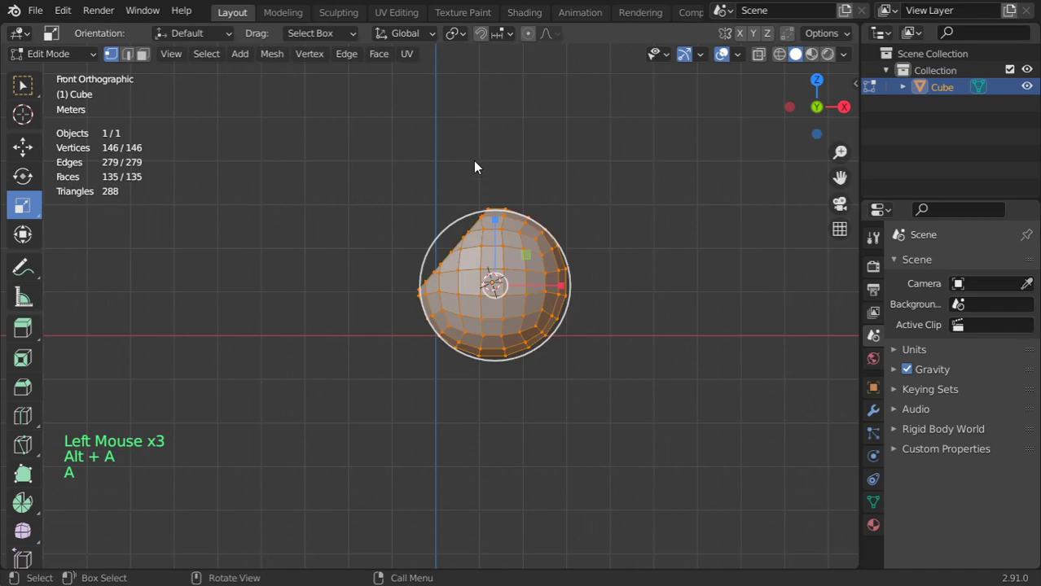
{"action": "left_click", "coordinate": [272, 54]}
{"action": "left_click", "coordinate": [293, 229]}
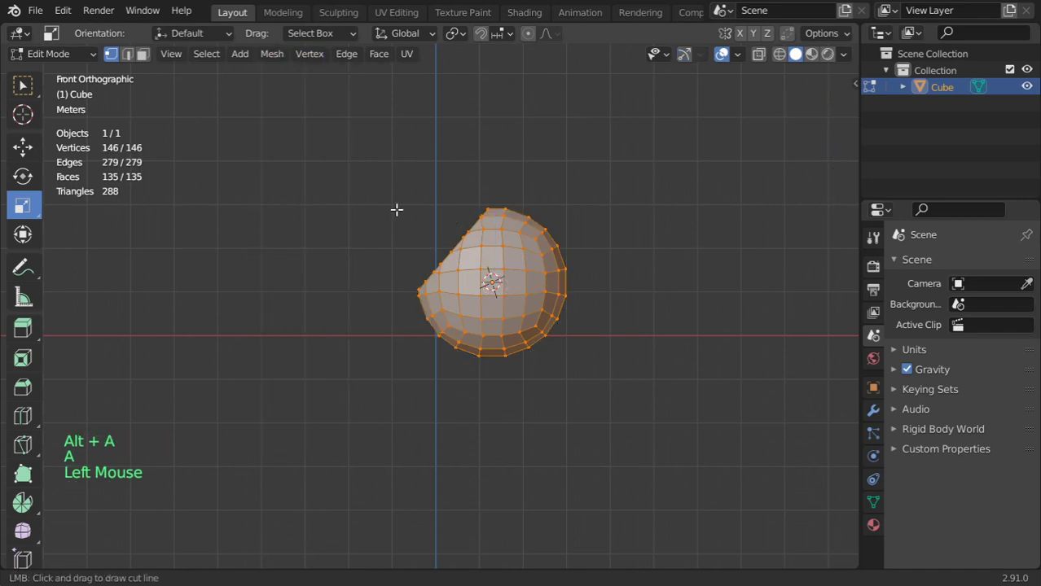
{"action": "left_click_drag", "start_coordinate": [452, 128], "coordinate": [630, 395]}
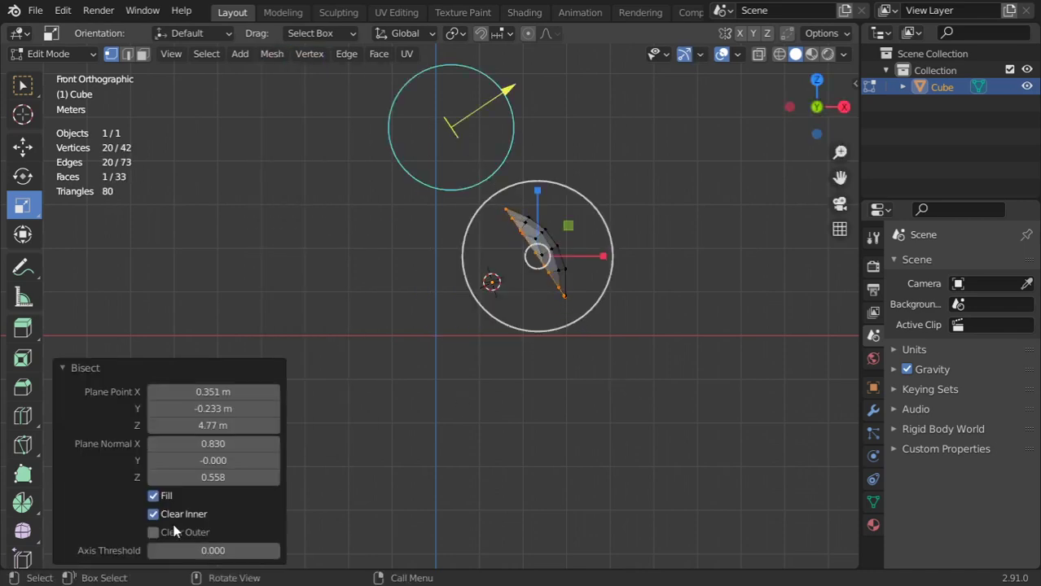
{"action": "left_click", "coordinate": [179, 514]}
{"action": "left_click", "coordinate": [178, 532]}
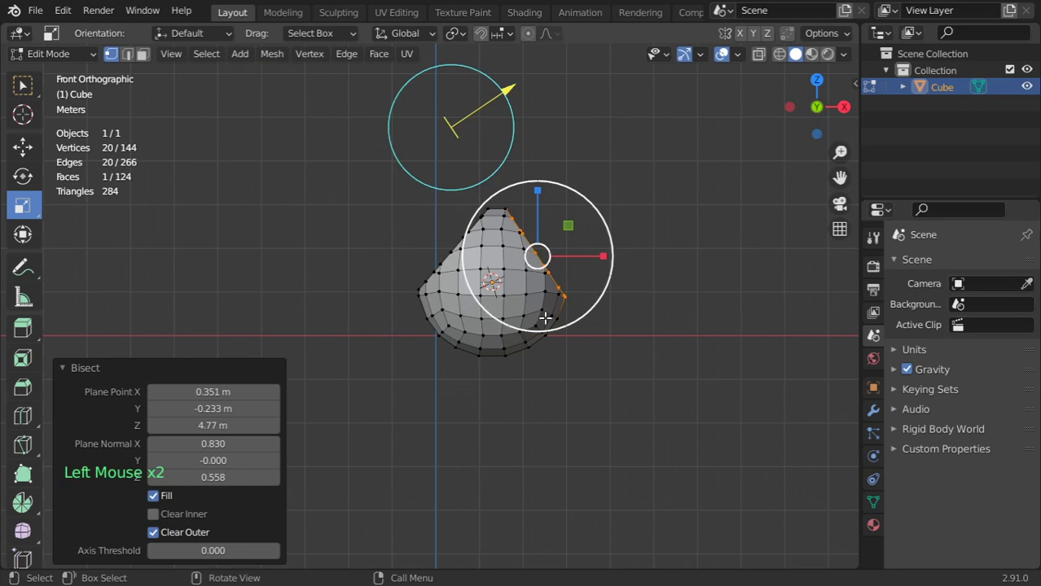
{"action": "scroll", "coordinate": [544, 319], "scroll_direction": "up", "scroll_amount": 2}
Step: From the Right view, bisect the whole rock with another cut, toggling Clear Inner/Outer
{"action": "key", "text": "KP_3"}
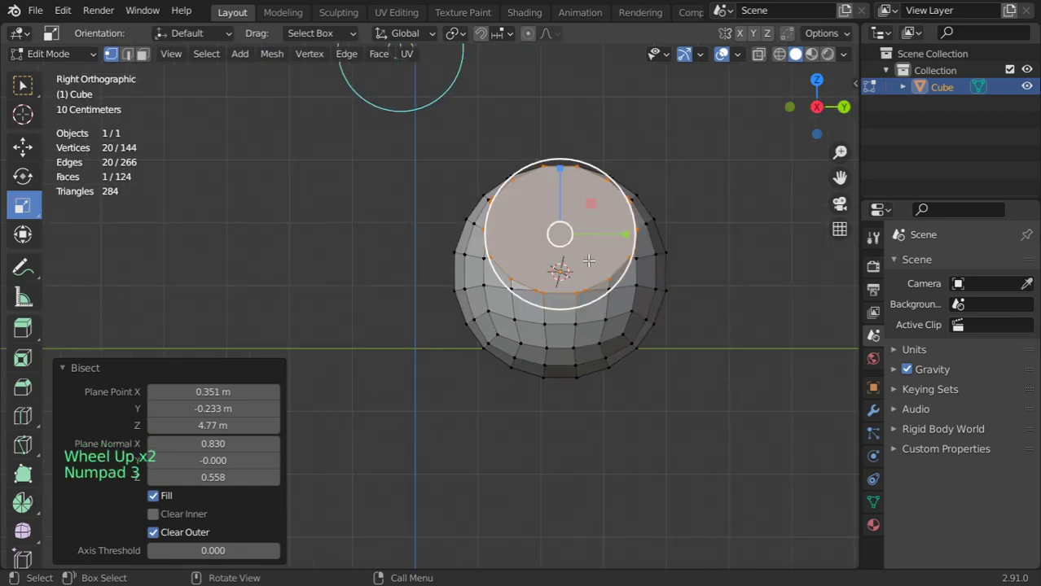
{"action": "key", "text": "a"}
{"action": "left_click", "coordinate": [271, 54]}
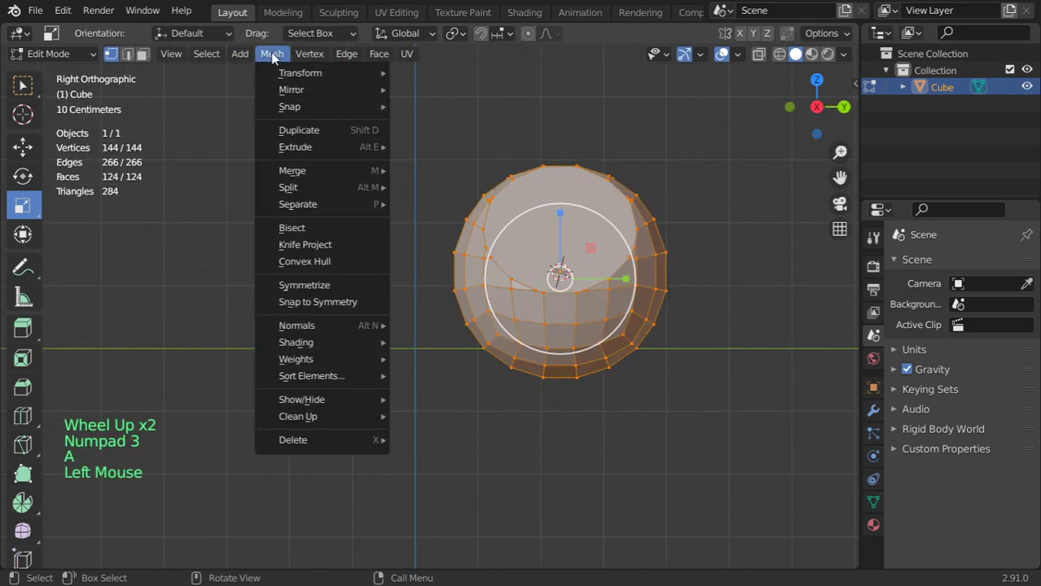
{"action": "left_click", "coordinate": [295, 228]}
{"action": "left_click_drag", "start_coordinate": [603, 102], "coordinate": [227, 498]}
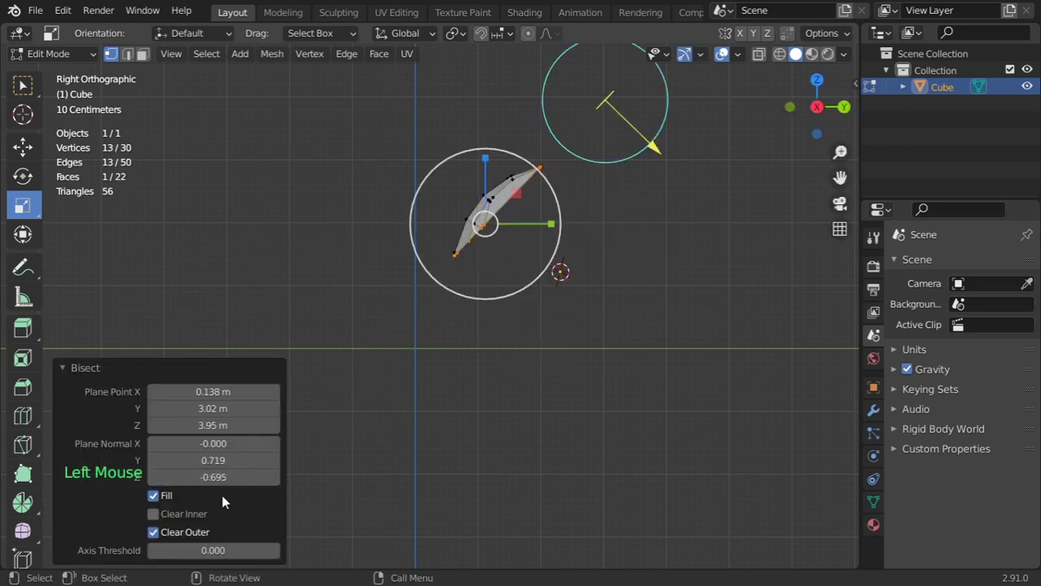
{"action": "left_click", "coordinate": [184, 514]}
{"action": "left_click", "coordinate": [187, 533]}
Step: Bisect a diagonal cut with Clear Outer to chop off a corner of the rock
{"action": "key", "text": "a"}
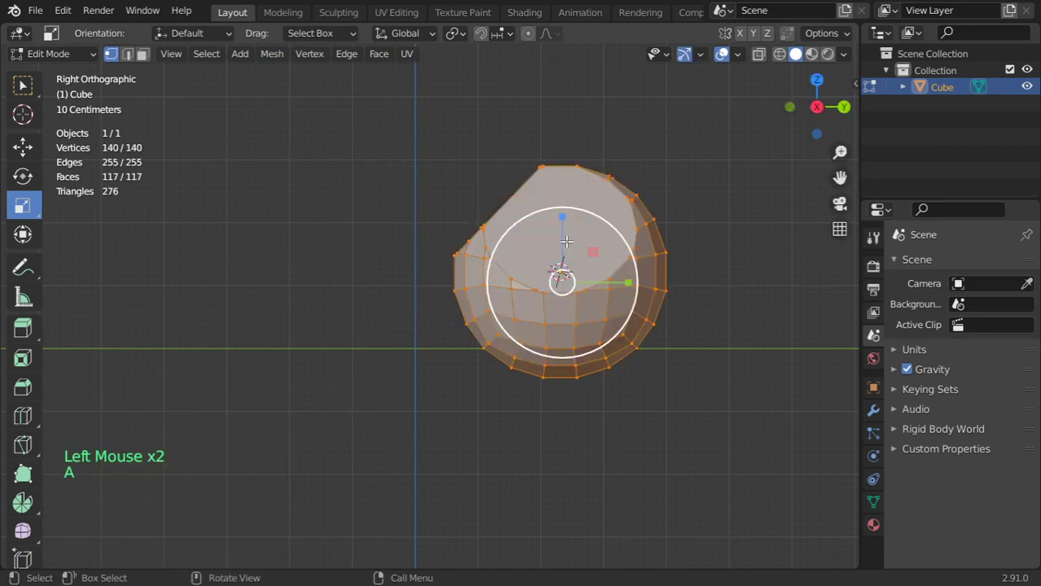
{"action": "left_click", "coordinate": [269, 54]}
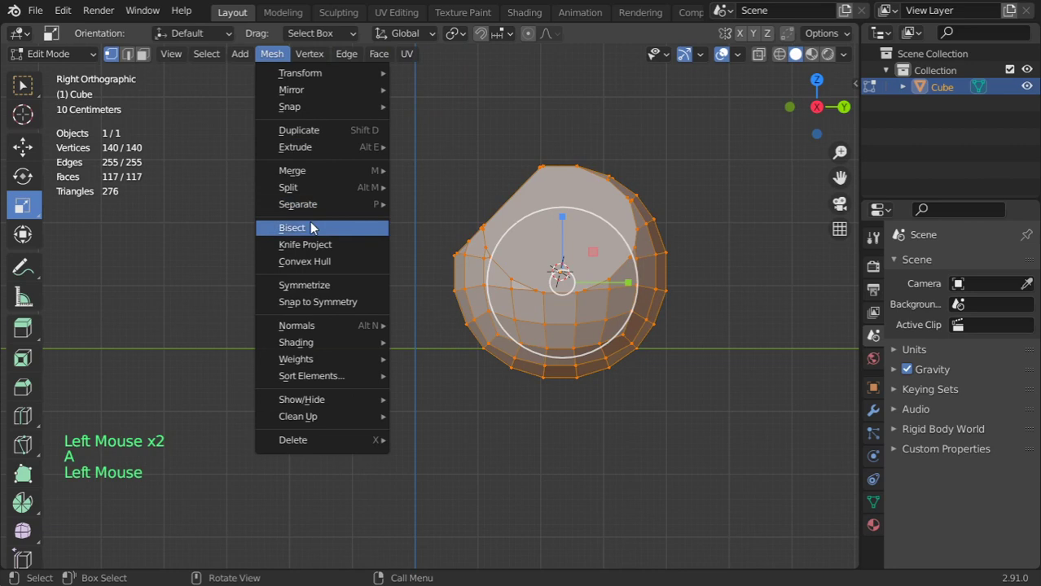
{"action": "left_click", "coordinate": [296, 227]}
{"action": "left_click_drag", "start_coordinate": [504, 93], "coordinate": [746, 409]}
{"action": "left_click", "coordinate": [182, 518]}
{"action": "left_click", "coordinate": [193, 533]}
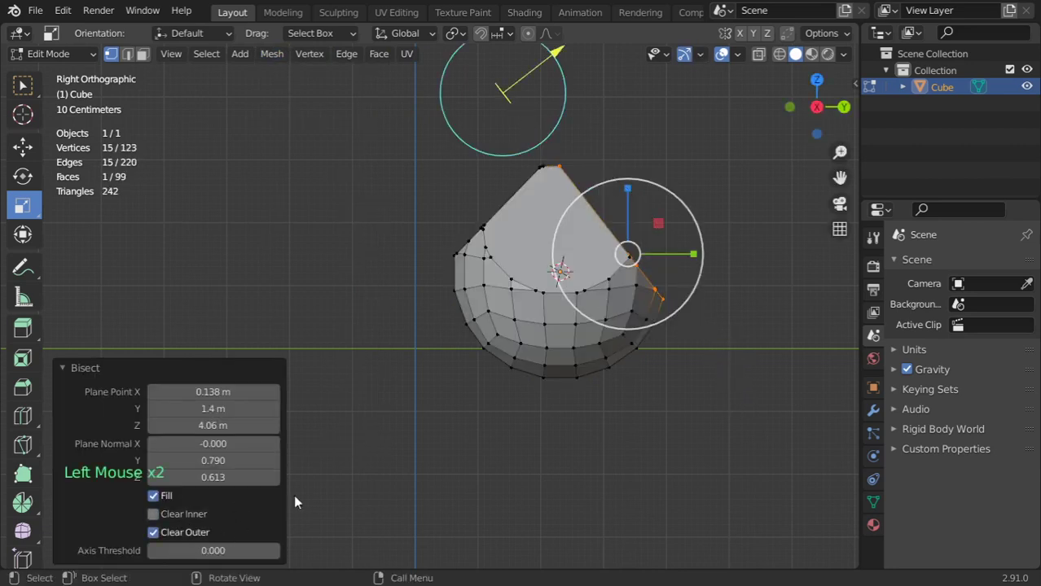
{"action": "key", "text": "KP_7"}
Step: In Top view, bisect a cut across the rock's right side
{"action": "key", "text": "a"}
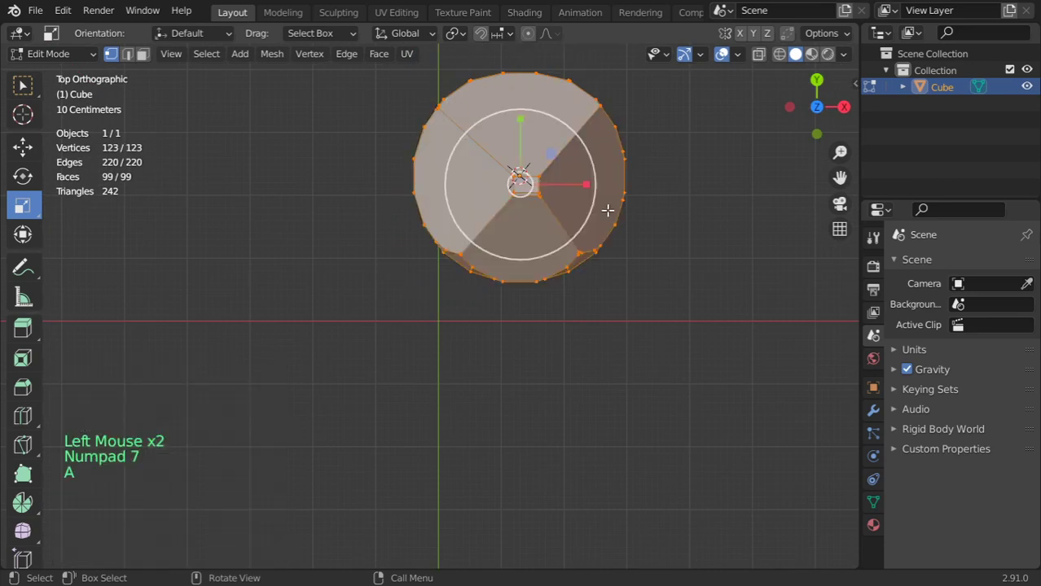
{"action": "middle_click_drag", "start_coordinate": [607, 211], "coordinate": [551, 317], "text": "shift"}
{"action": "left_click", "coordinate": [277, 54]}
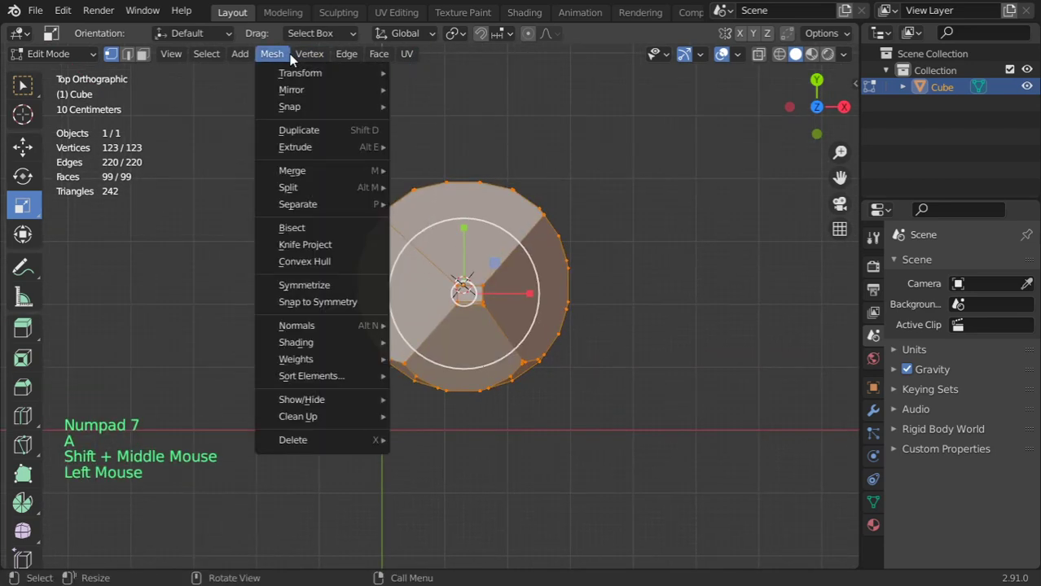
{"action": "left_click", "coordinate": [285, 235]}
{"action": "left_click_drag", "start_coordinate": [417, 106], "coordinate": [643, 421]}
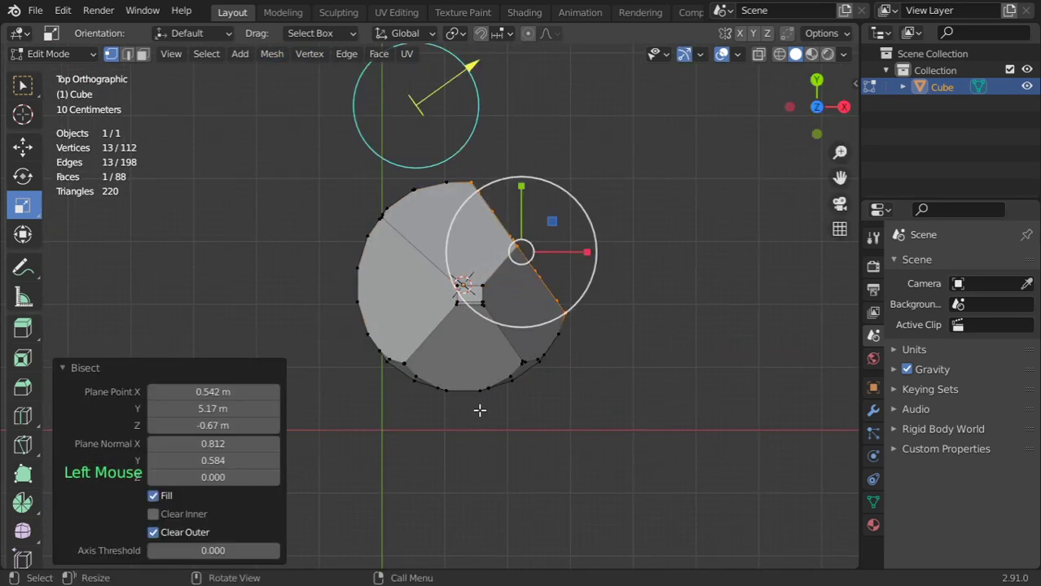
Step: Make a diagonal Bisect cut with Clear Inner/Outer toggled, then switch to Object Mode
{"action": "key", "text": "a"}
{"action": "left_click", "coordinate": [285, 55]}
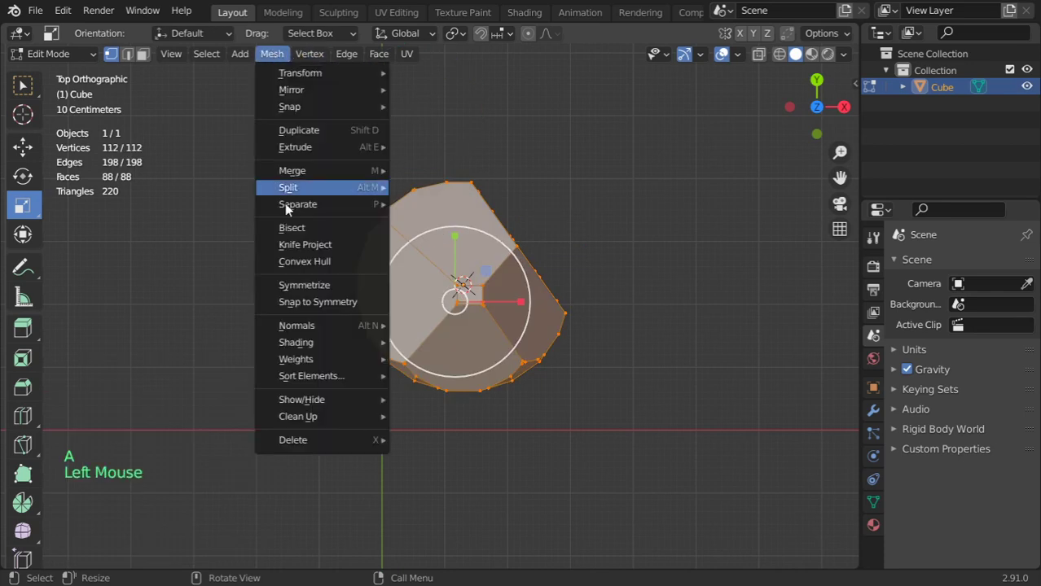
{"action": "left_click", "coordinate": [349, 221]}
{"action": "left_click_drag", "start_coordinate": [572, 109], "coordinate": [137, 495]}
{"action": "left_click", "coordinate": [174, 515]}
{"action": "left_click", "coordinate": [195, 533]}
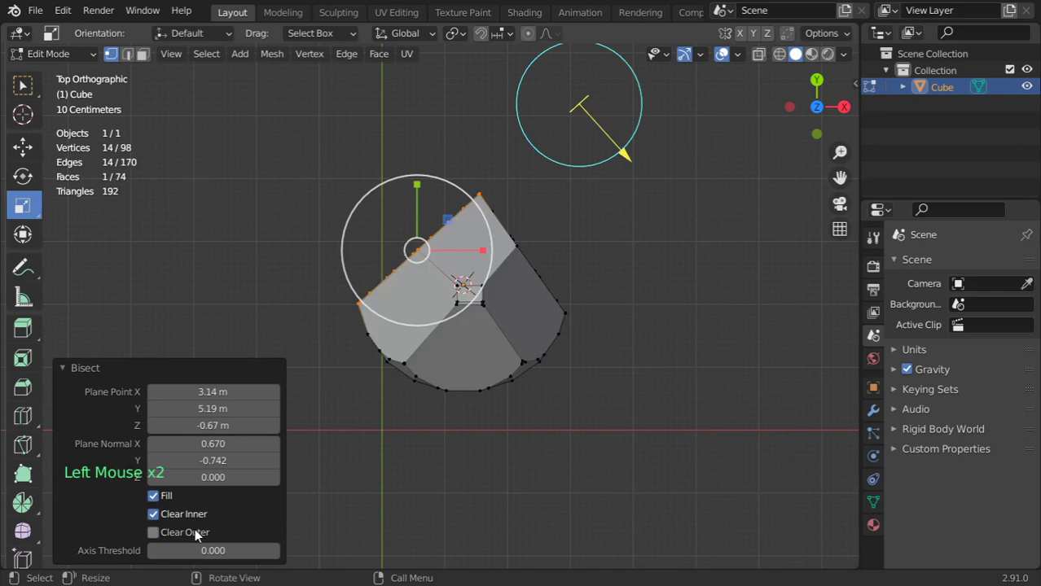
{"action": "key", "text": "a"}
{"action": "key", "text": "Tab"}
{"action": "middle_click_drag", "start_coordinate": [510, 305], "coordinate": [513, 244]}
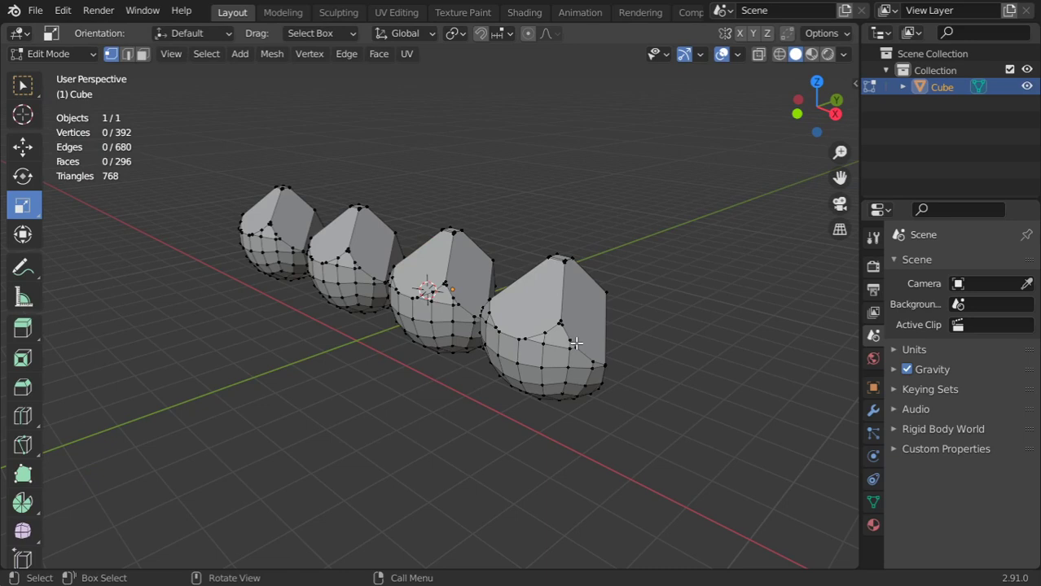
Step: Select the rightmost rock's connected geometry using L and Ctrl+L
{"action": "left_click", "coordinate": [559, 330]}
{"action": "key", "text": "l"}
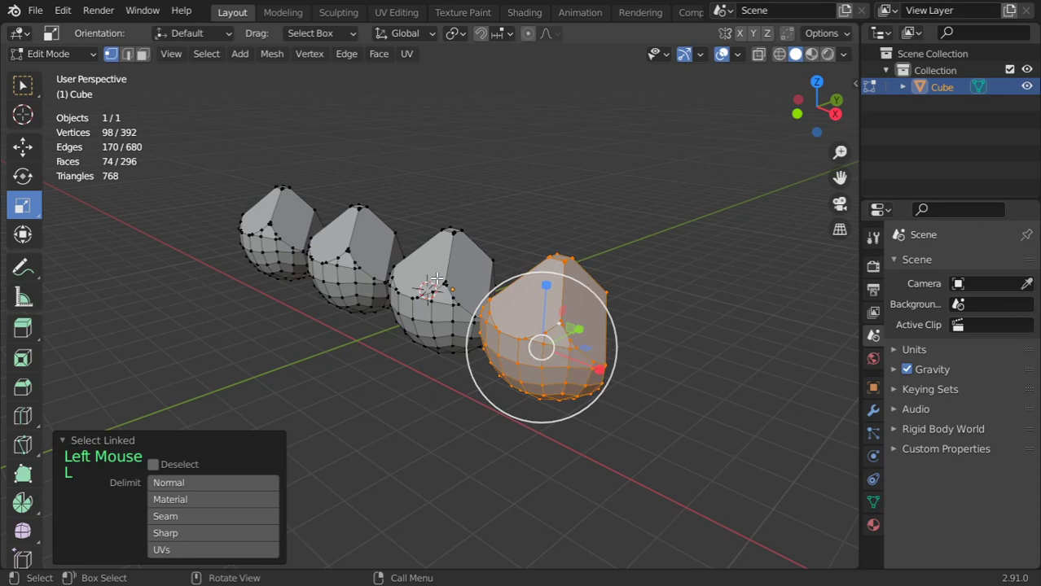
{"action": "key", "text": "l"}
{"action": "key", "text": "l"}
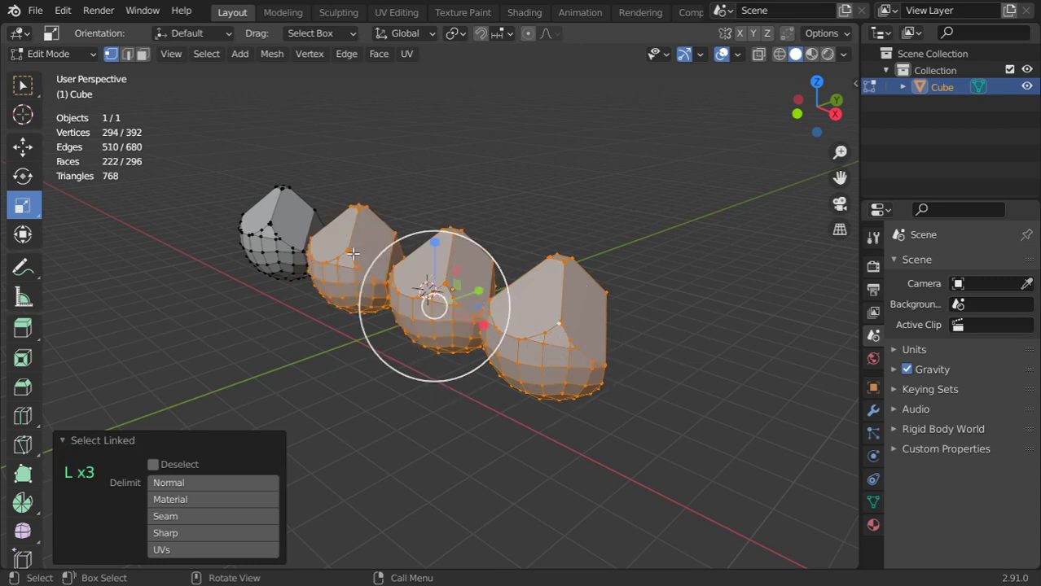
{"action": "left_click", "coordinate": [292, 248]}
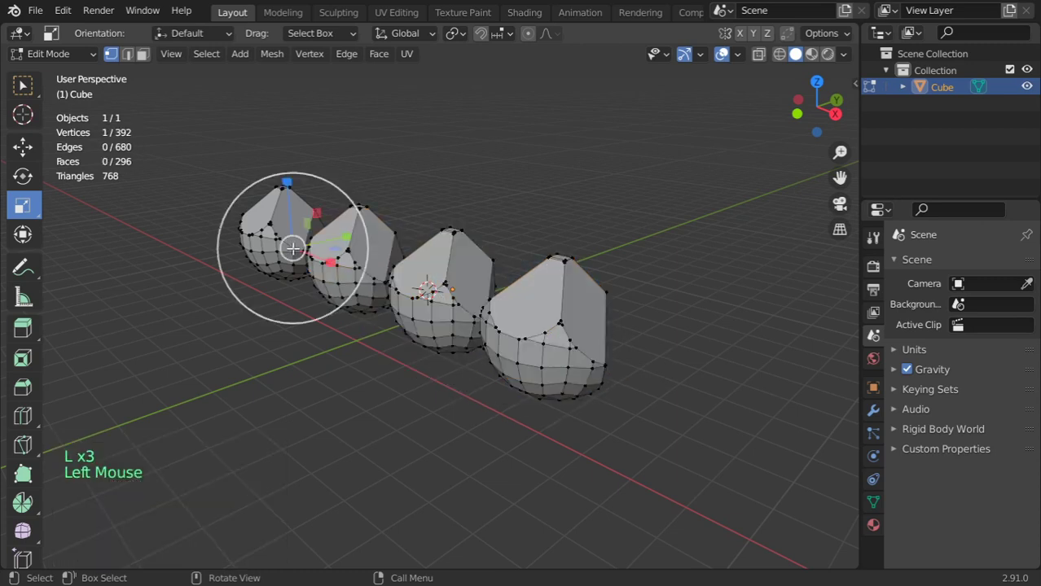
{"action": "left_click", "coordinate": [565, 345]}
{"action": "key", "text": "ctrl+l"}
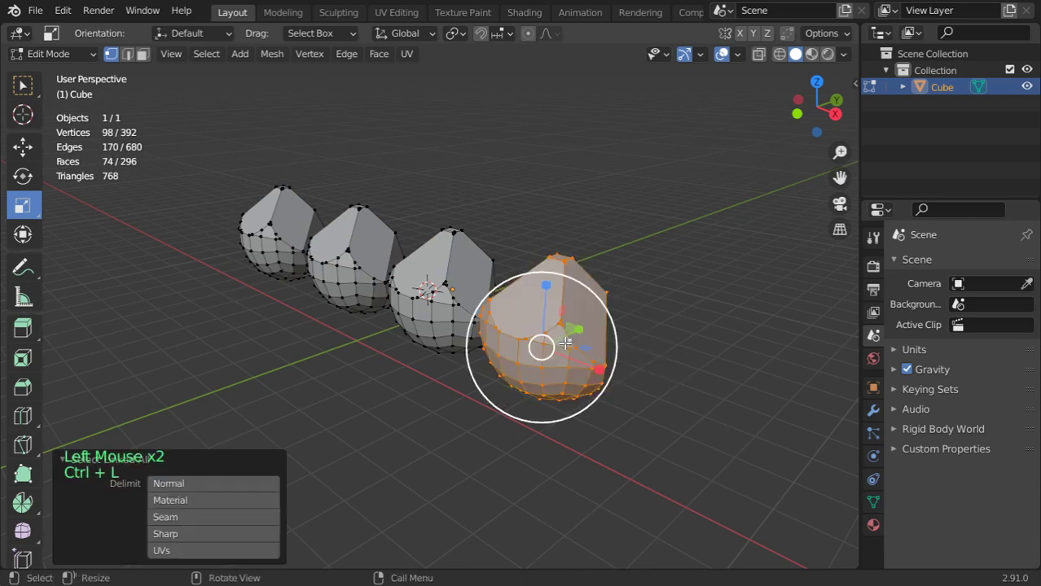
Step: Extend the linked selection to the third and rightmost rocks, then use Tweak and hide the toolbar
{"action": "left_click", "coordinate": [452, 298]}
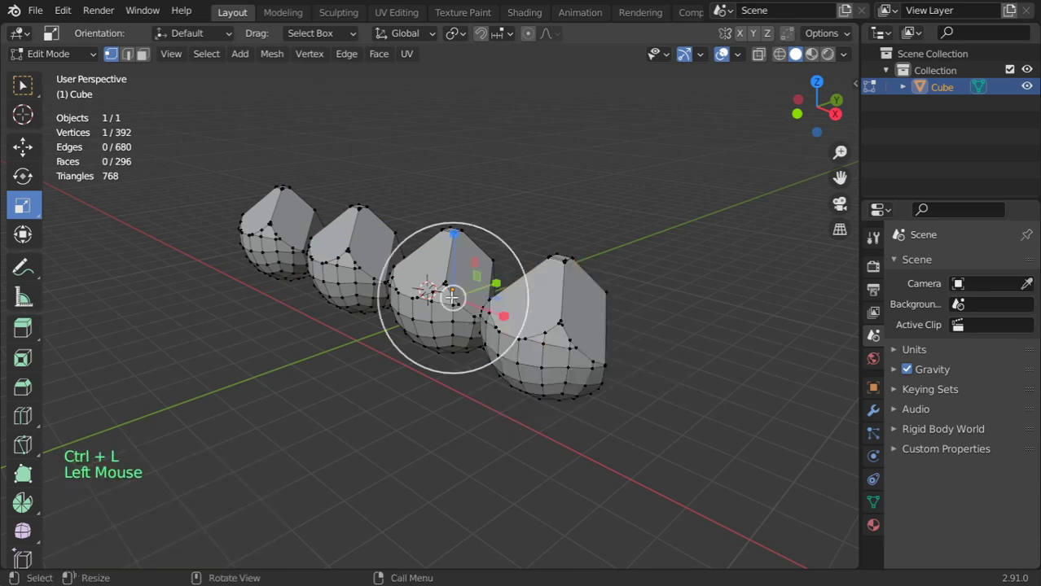
{"action": "key", "text": "ctrl+l"}
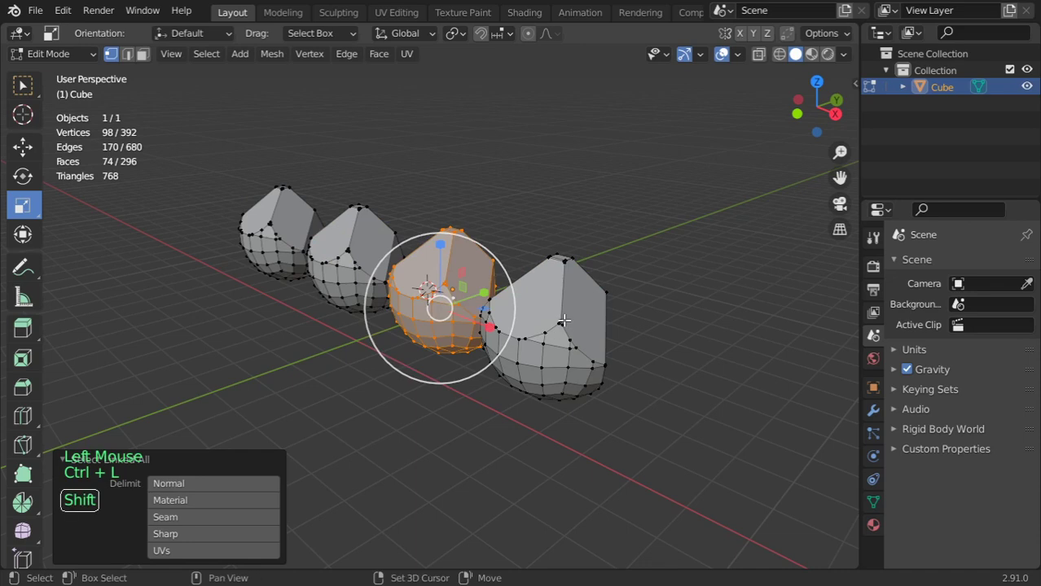
{"action": "left_click", "coordinate": [571, 328], "text": "shift"}
{"action": "key", "text": "ctrl+l"}
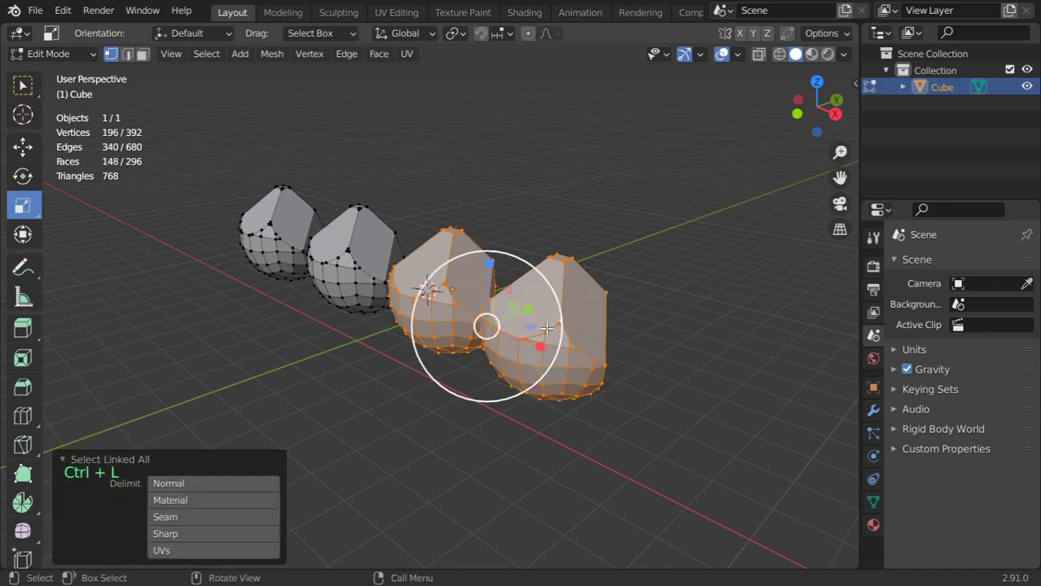
{"action": "left_click_drag", "start_coordinate": [37, 89], "coordinate": [78, 91]}
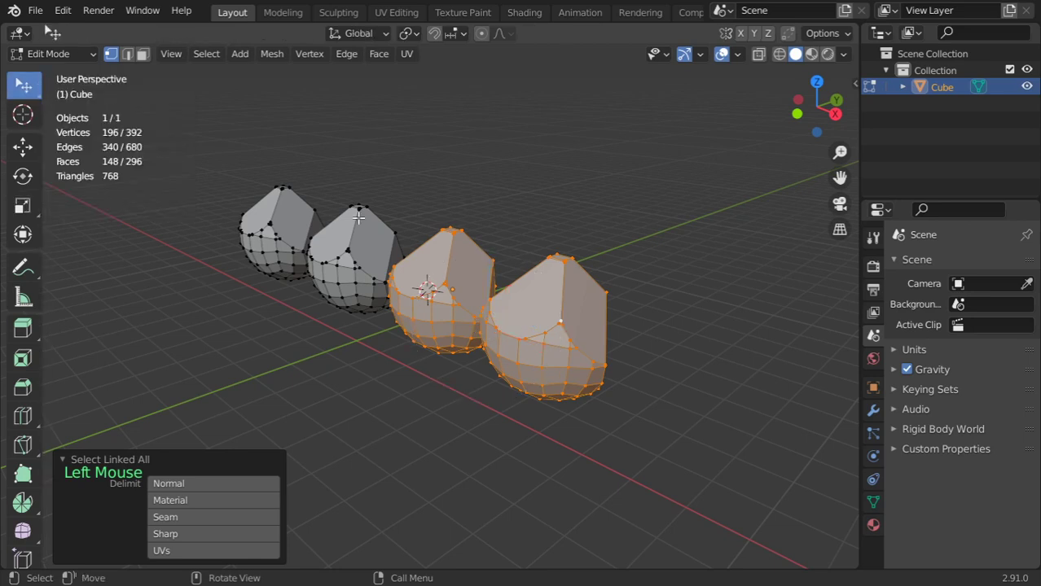
{"action": "key", "text": "t"}
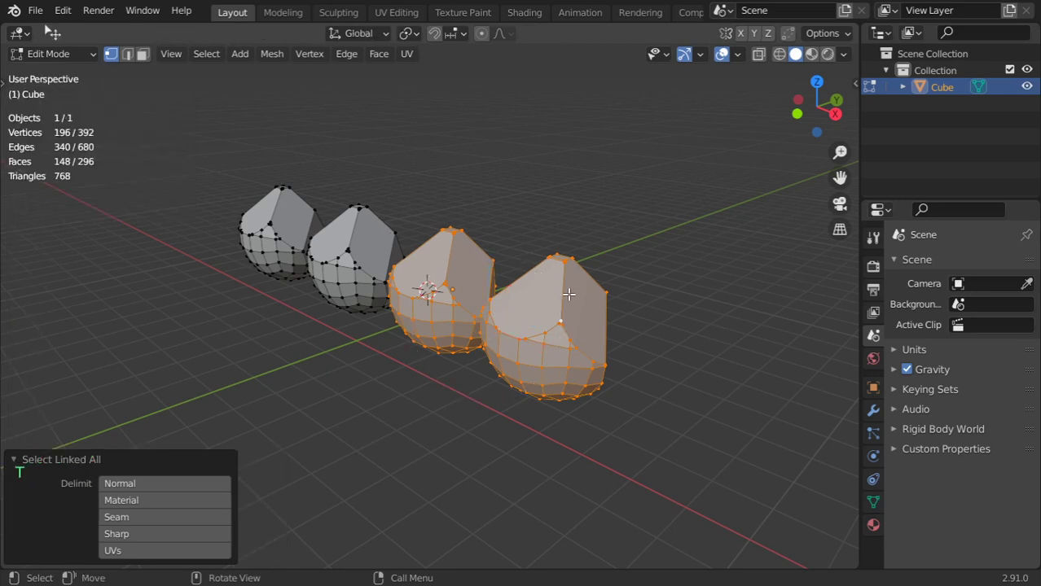
Step: Hide the selected rocks, reveal them again, and select the whole rightmost rock
{"action": "key", "text": "h"}
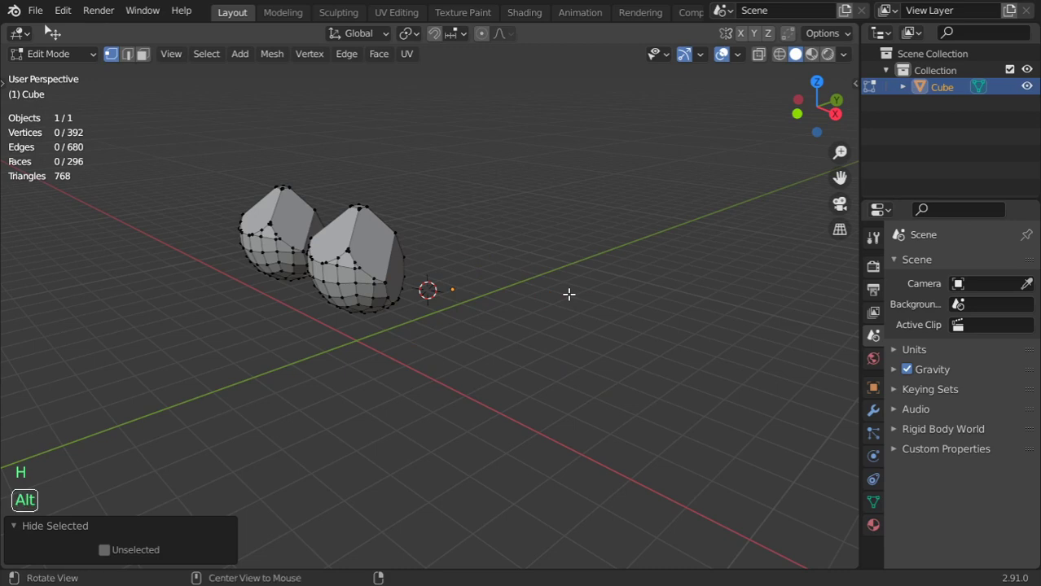
{"action": "key", "text": "alt+h"}
{"action": "left_click", "coordinate": [473, 286]}
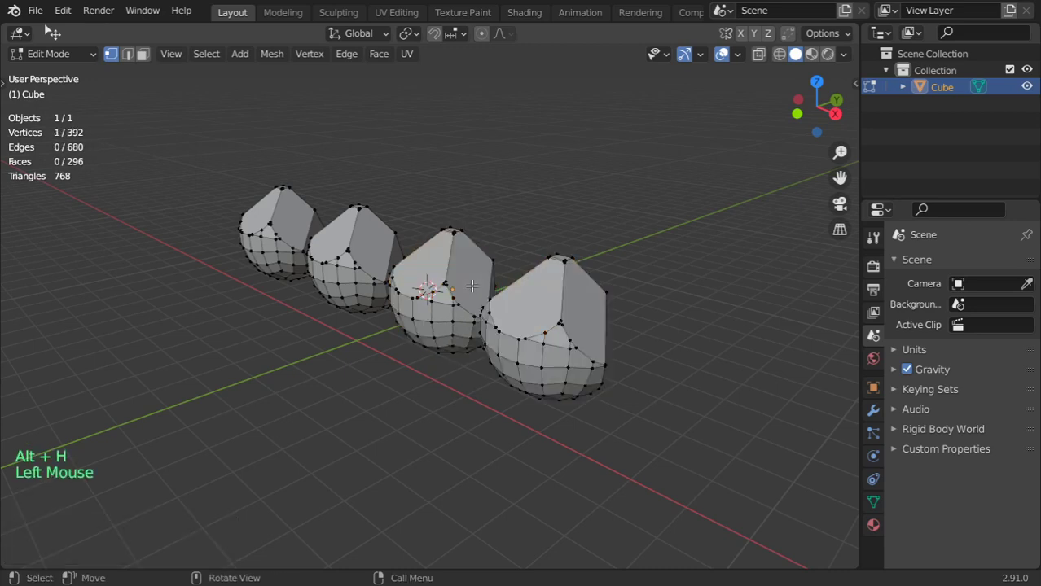
{"action": "key", "text": "ctrl+l"}
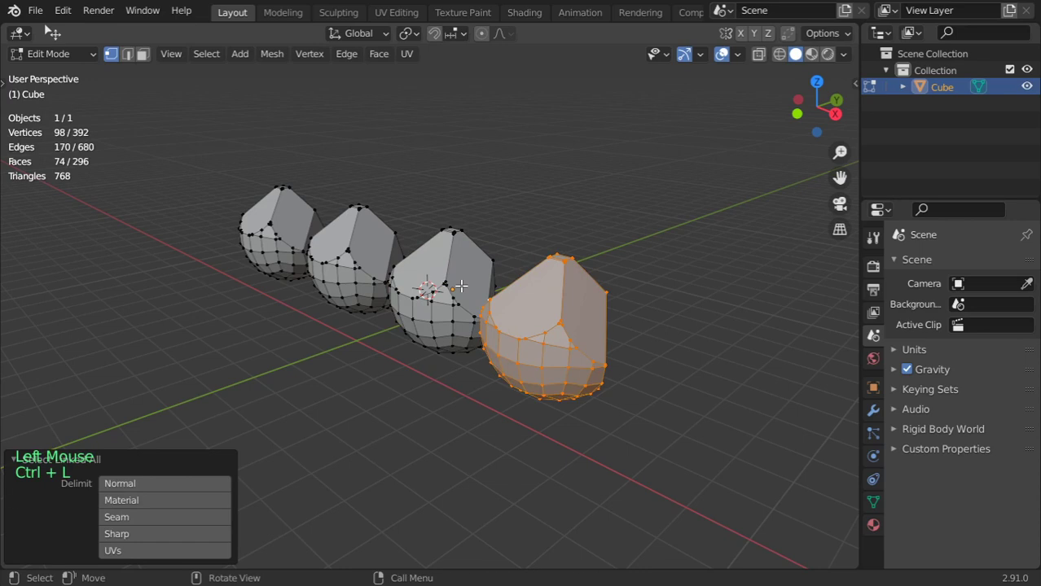
{"action": "scroll", "coordinate": [567, 294], "scroll_direction": "up", "scroll_amount": 3}
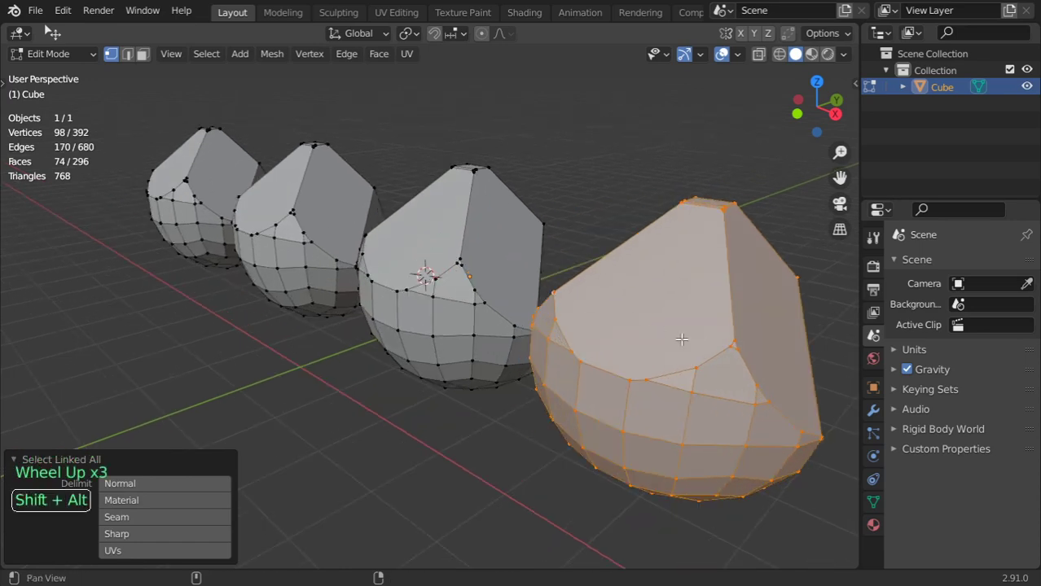
{"action": "middle_click_drag", "start_coordinate": [702, 344], "coordinate": [600, 327], "text": "shift"}
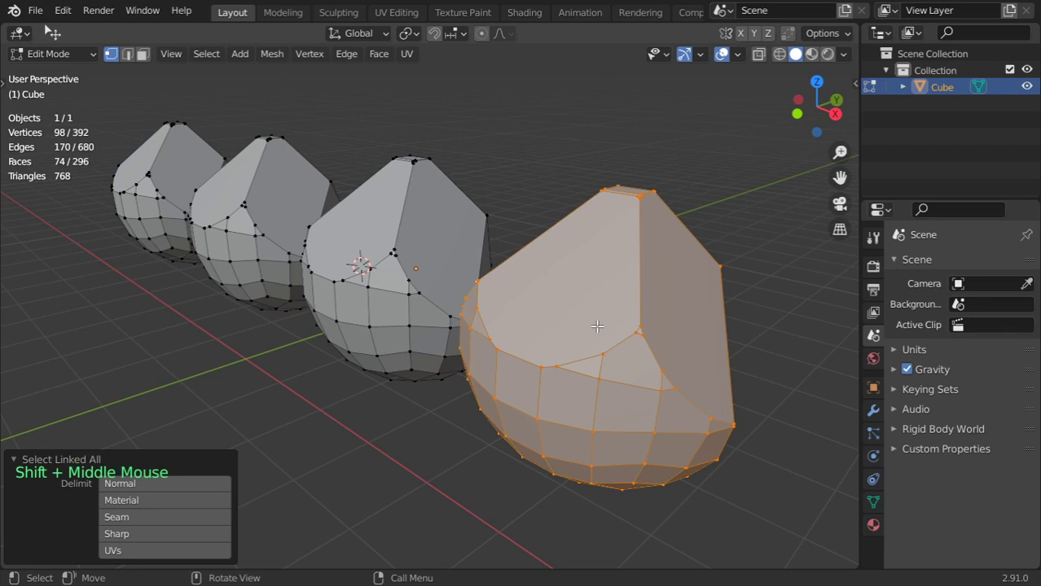
Step: Hide all but the rightmost rock with Shift+H, then reveal all and reselect one vertex
{"action": "key", "text": "shift+h"}
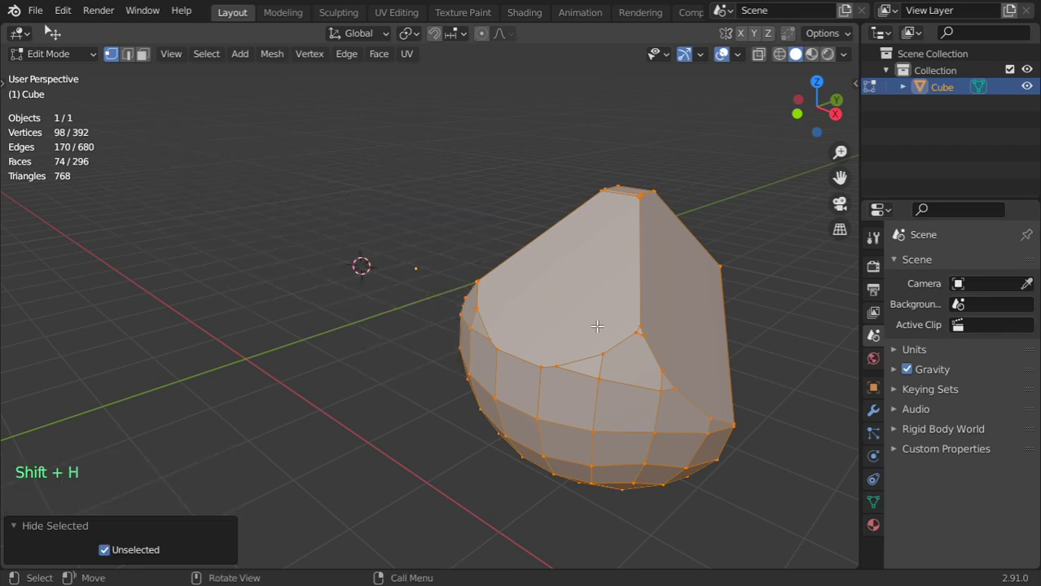
{"action": "key", "text": "ctrl+l"}
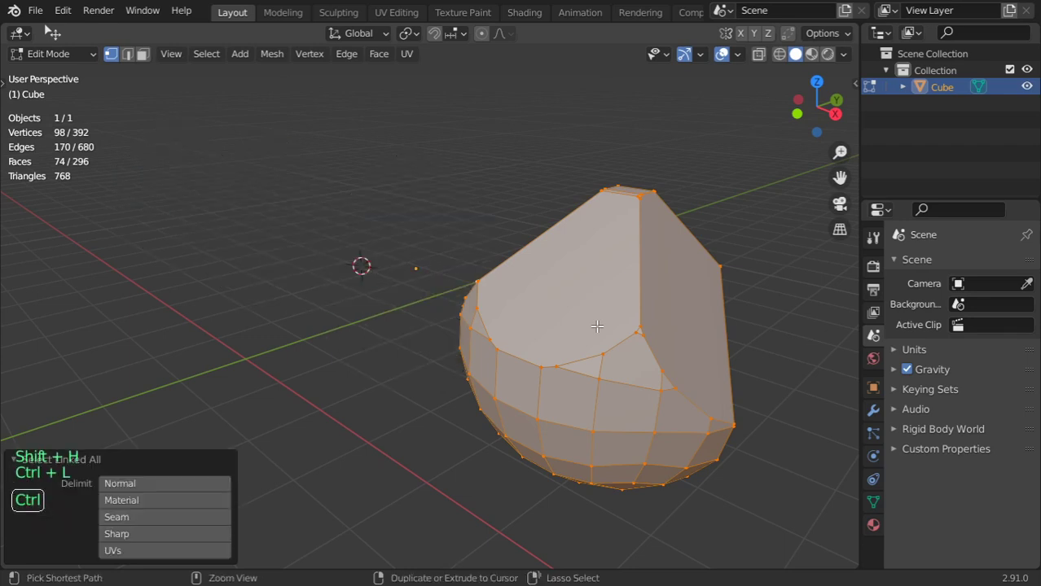
{"action": "key", "text": "ctrl+h"}
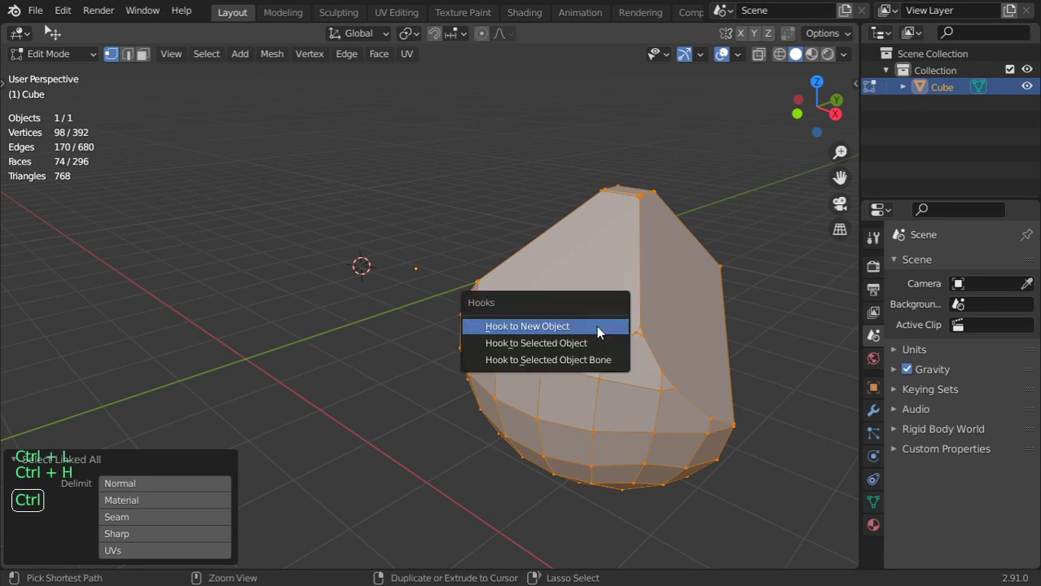
{"action": "key", "text": "Escape"}
{"action": "key", "text": "alt+h"}
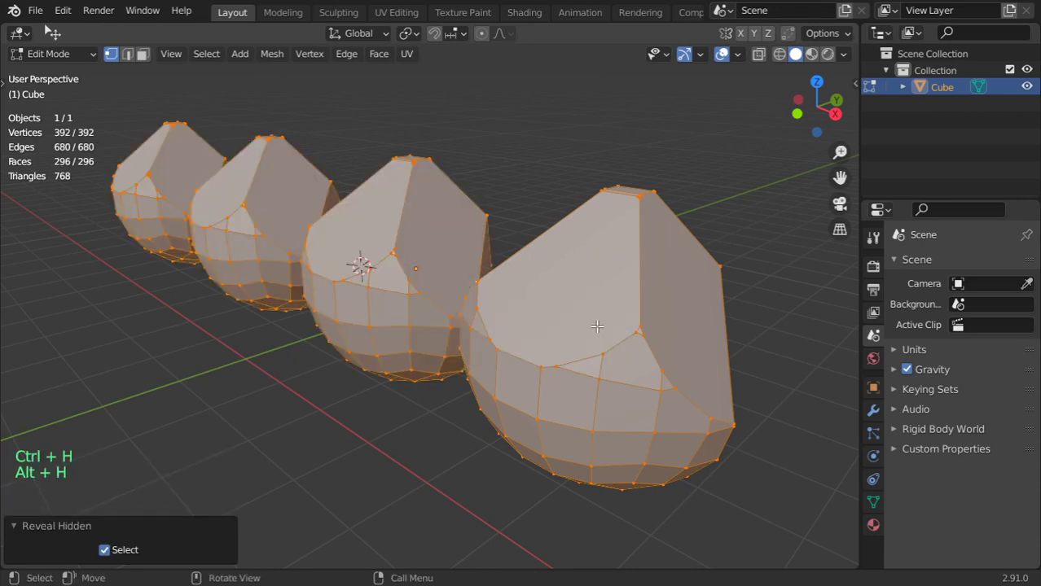
{"action": "scroll", "coordinate": [590, 328], "scroll_direction": "down", "scroll_amount": 2}
{"action": "key", "text": "alt+a"}
{"action": "left_click", "coordinate": [547, 334]}
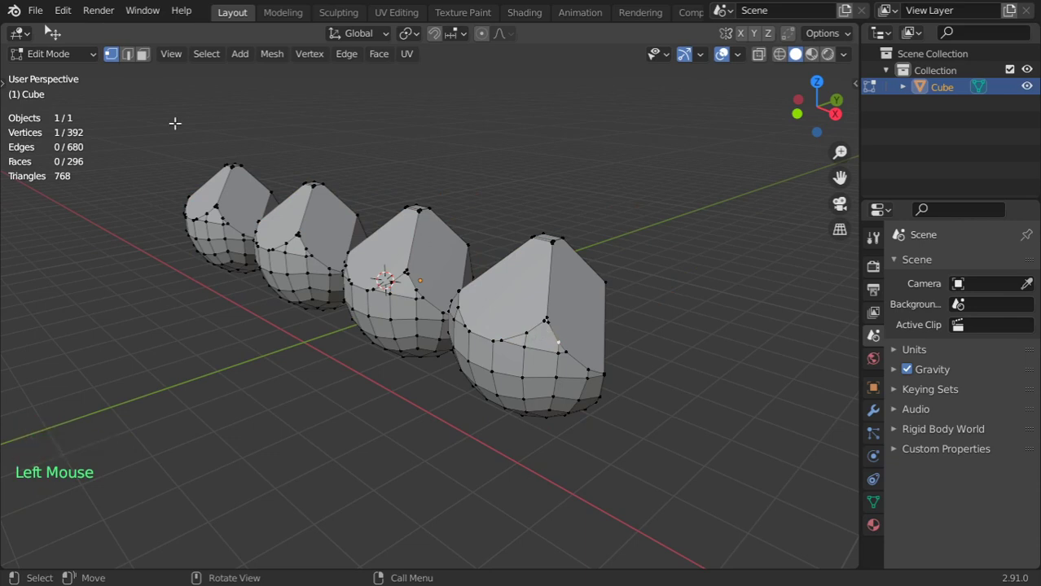
Step: In face select mode, hide several faces of the rightmost rock one at a time
{"action": "left_click", "coordinate": [142, 54]}
{"action": "left_click", "coordinate": [519, 298]}
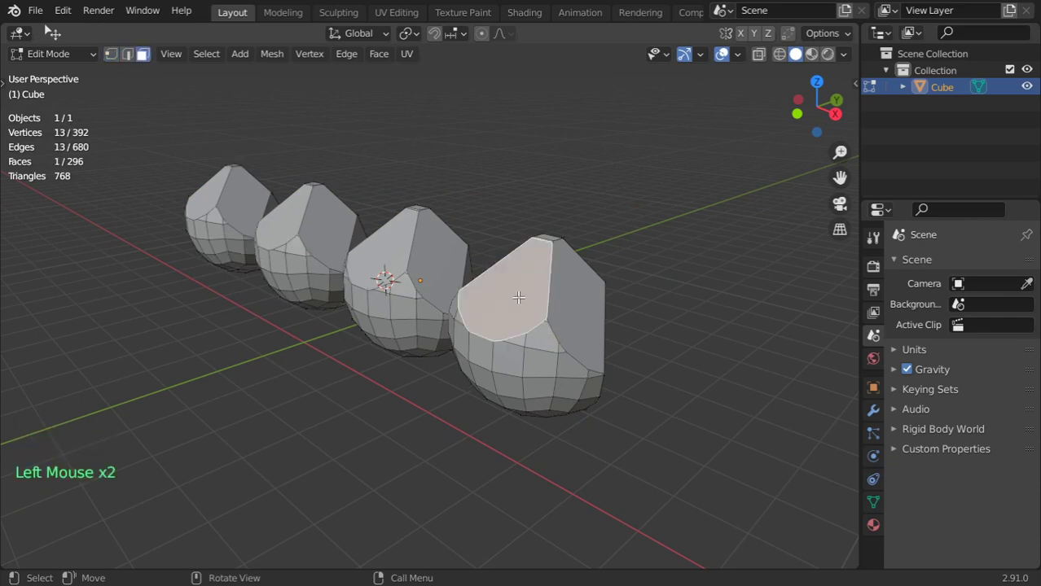
{"action": "key", "text": "h"}
{"action": "left_click", "coordinate": [586, 302]}
{"action": "key", "text": "h"}
{"action": "left_click", "coordinate": [536, 348]}
{"action": "key", "text": "h"}
{"action": "left_click", "coordinate": [541, 334]}
{"action": "key", "text": "h"}
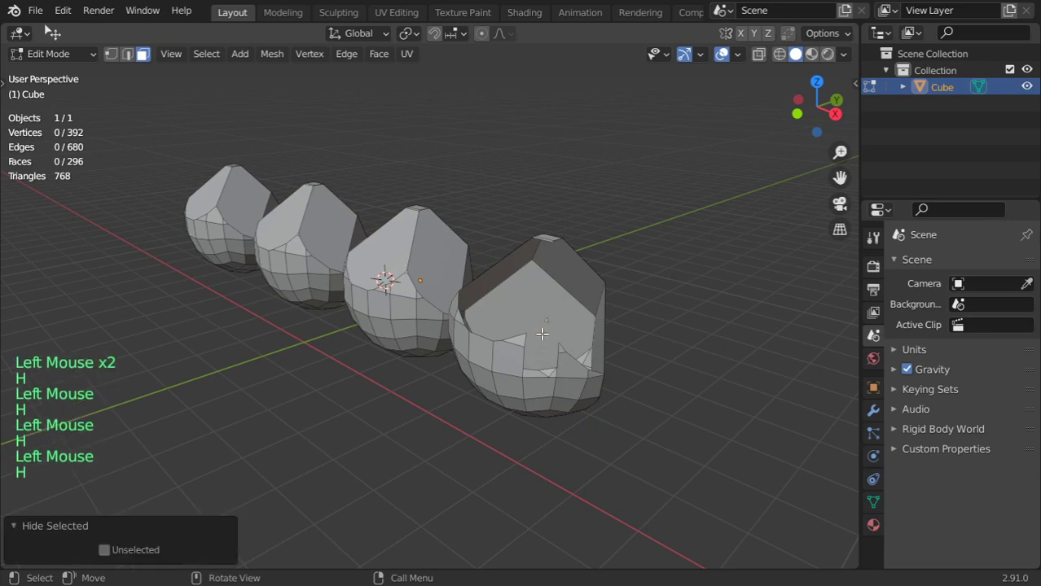
Step: Reveal the hidden faces of the rightmost rock with Alt+H
{"action": "key", "text": "alt+j"}
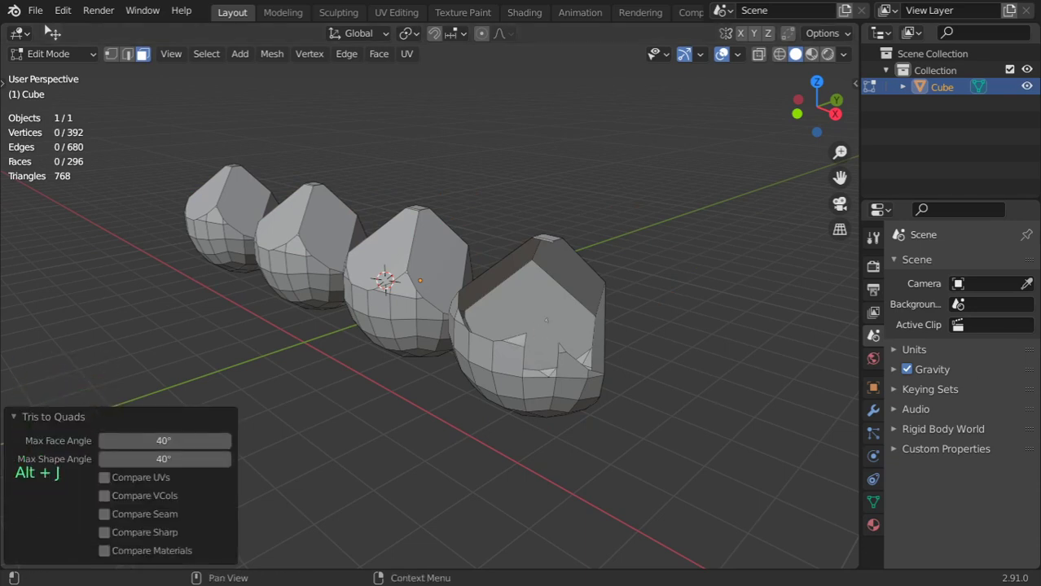
{"action": "left_click", "coordinate": [736, 326]}
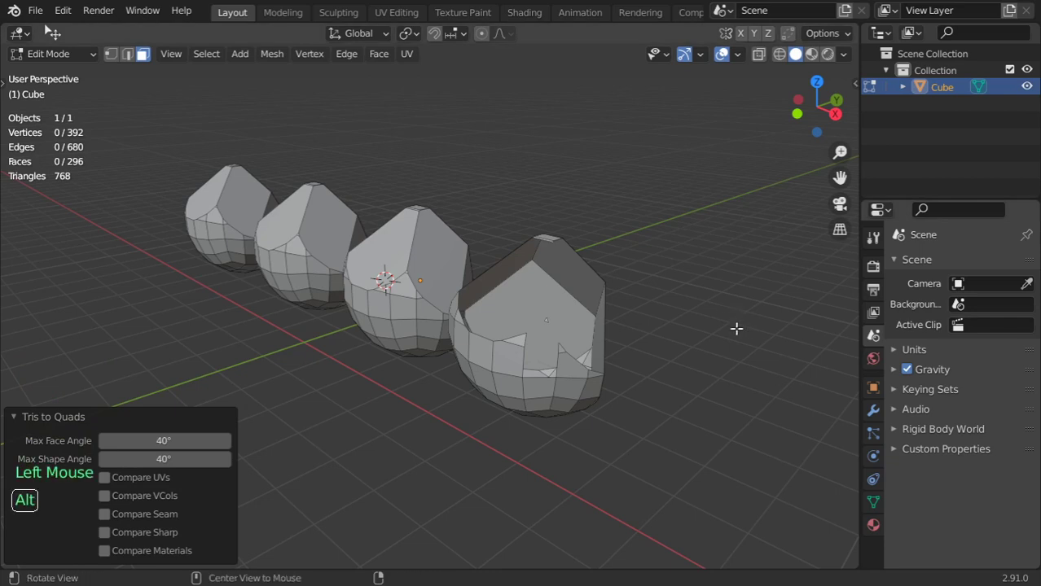
{"action": "key", "text": "alt+h"}
Step: Select the whole rightmost rock with Ctrl+L, hide it, then unhide it
{"action": "left_click", "coordinate": [566, 324]}
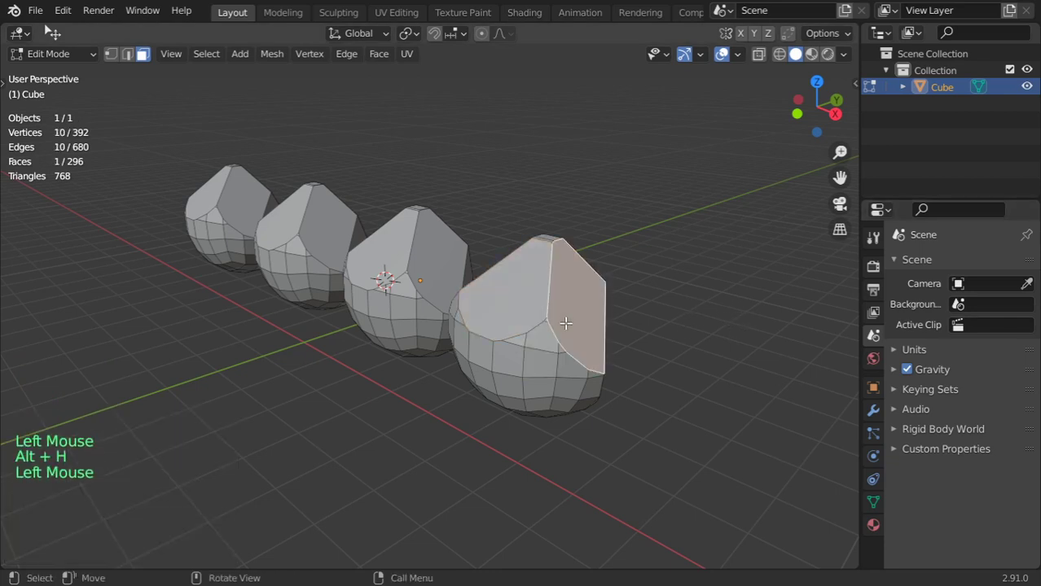
{"action": "key", "text": "ctrl+l"}
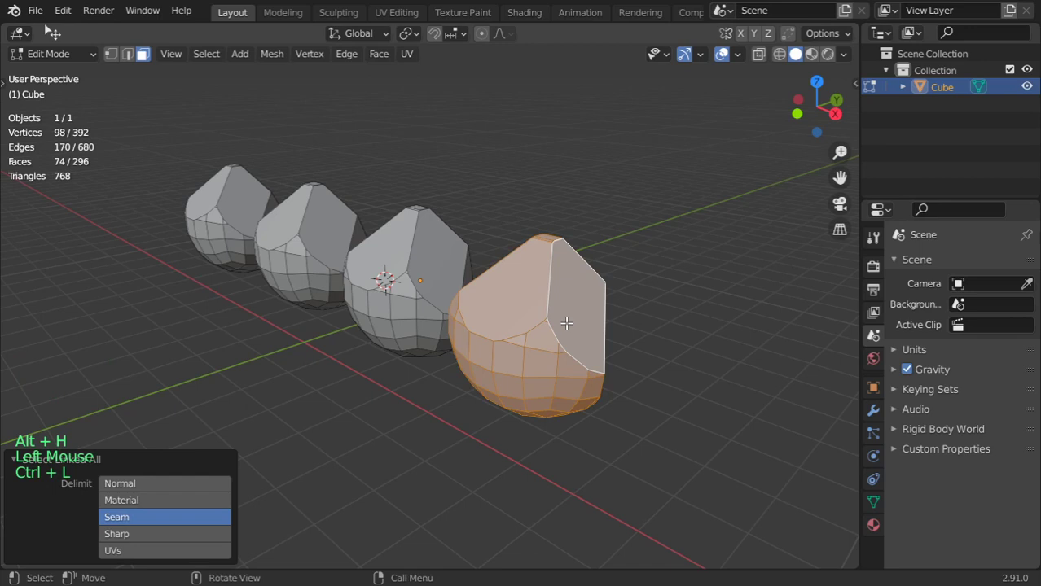
{"action": "key", "text": "h"}
{"action": "key", "text": "alt+h"}
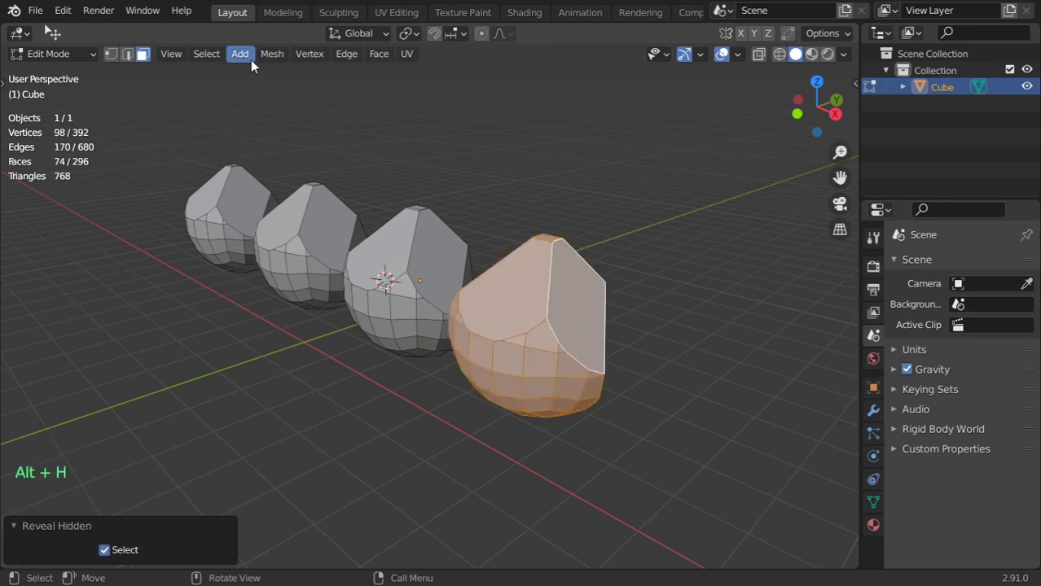
Step: Enable the Face Orientation overlay and select the rightmost rock's large top face
{"action": "left_click", "coordinate": [271, 54]}
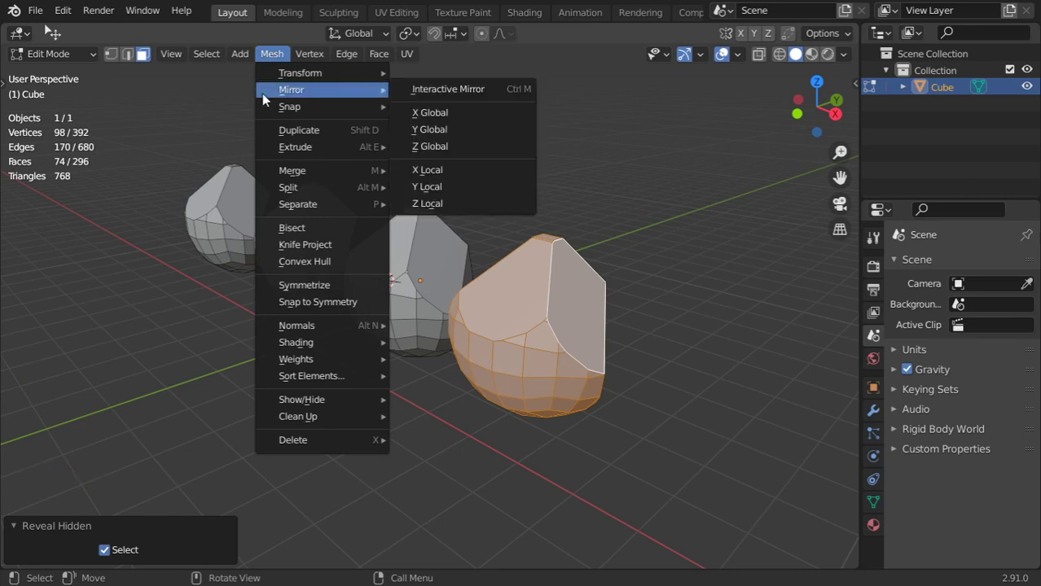
{"action": "left_click", "coordinate": [737, 55]}
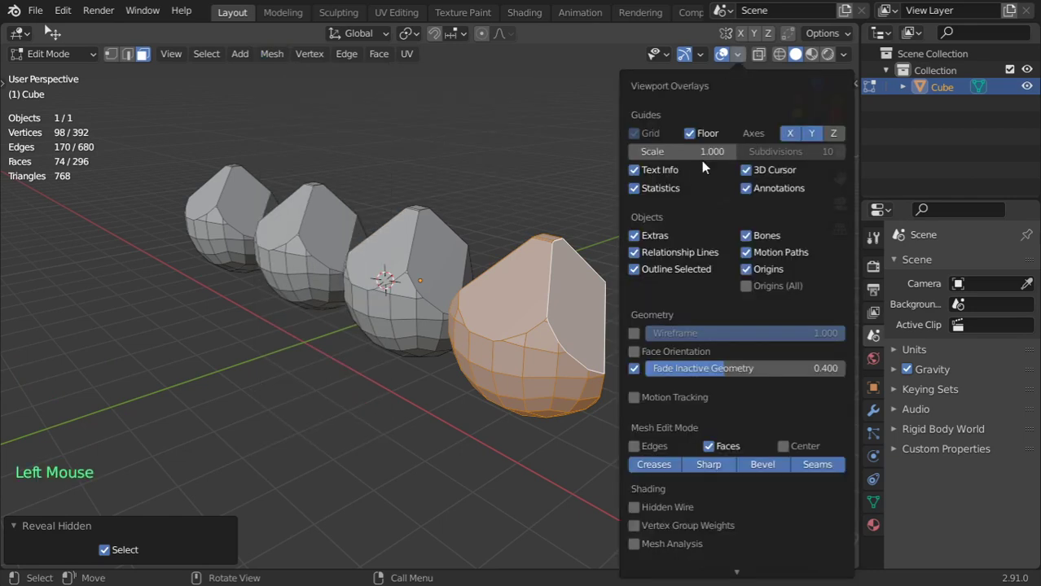
{"action": "left_click", "coordinate": [661, 351]}
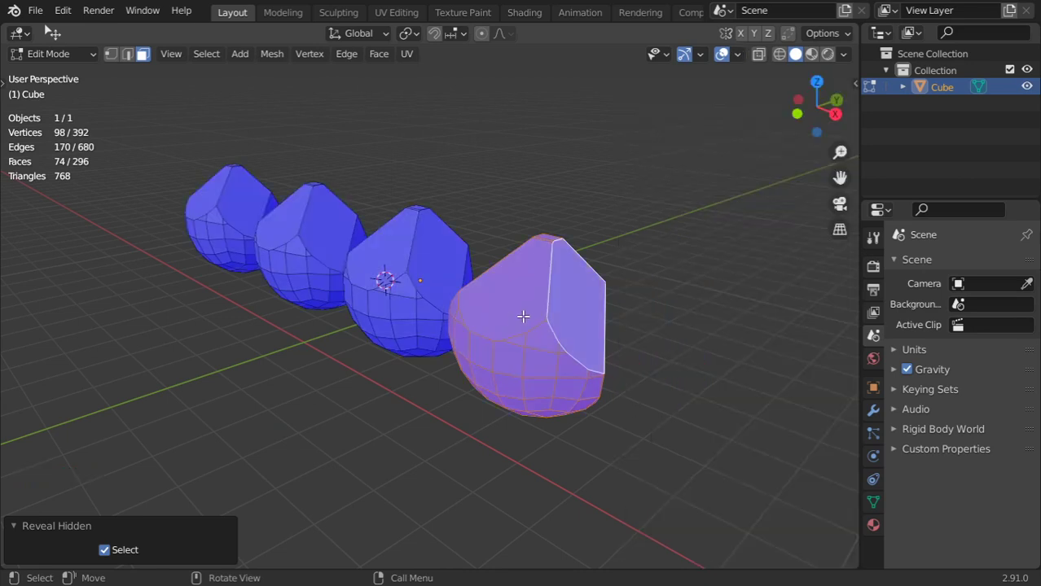
{"action": "left_click", "coordinate": [543, 304]}
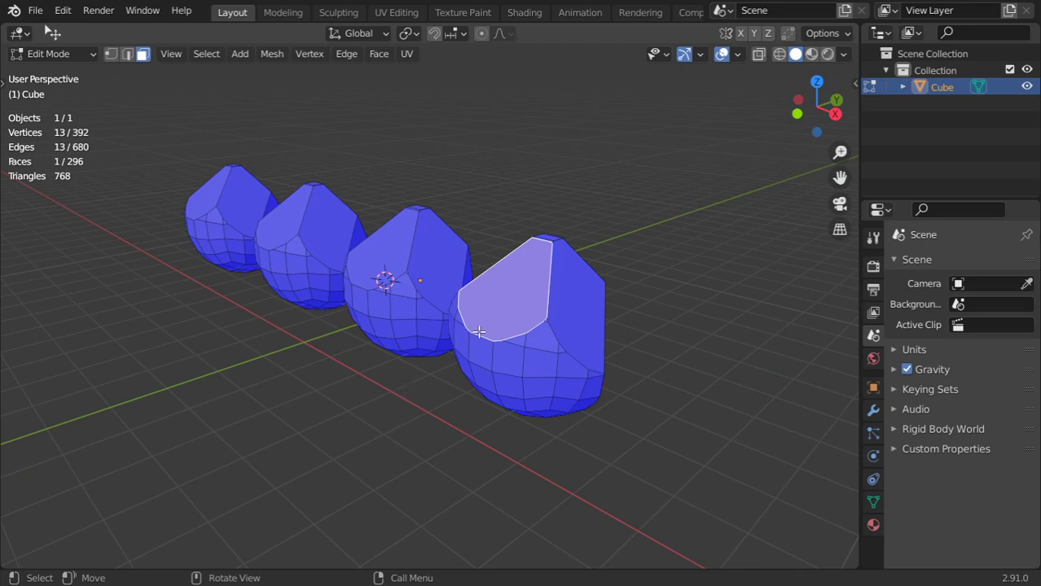
Step: Recalculate the top face's normal with Inside ticked so it points inward
{"action": "key", "text": "shift"}
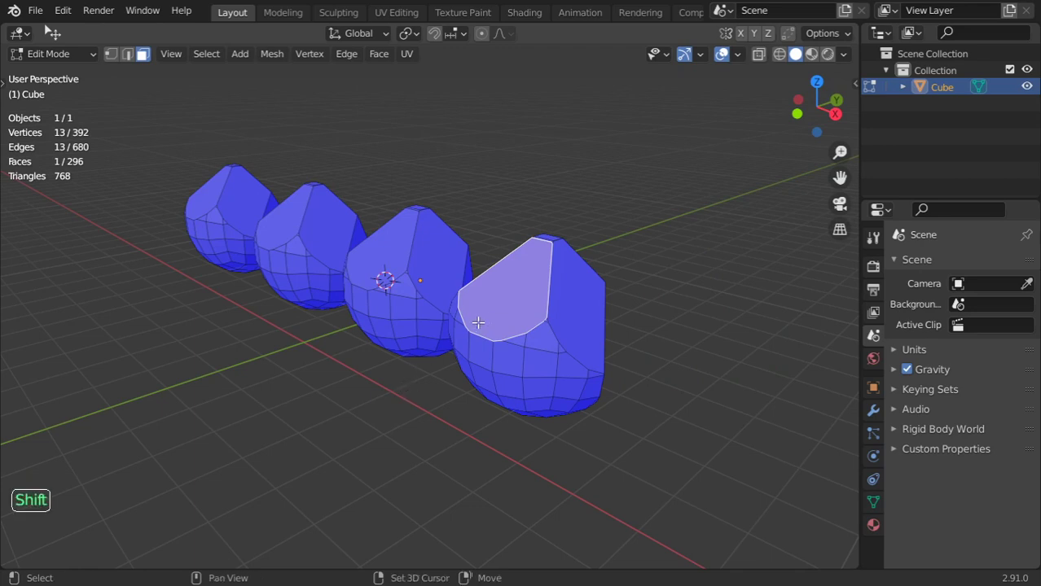
{"action": "key", "text": "shift+n"}
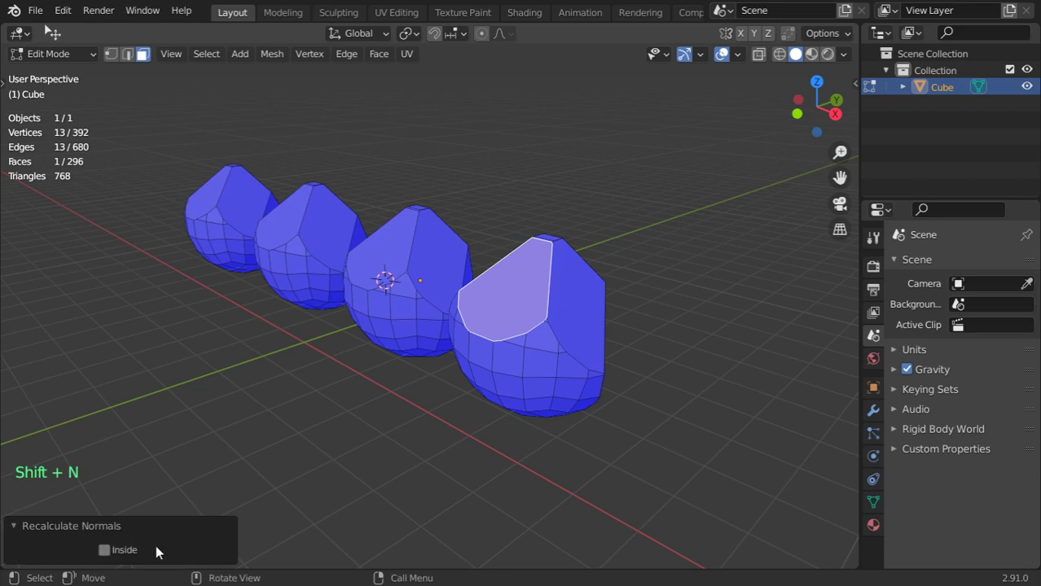
{"action": "left_click", "coordinate": [134, 550]}
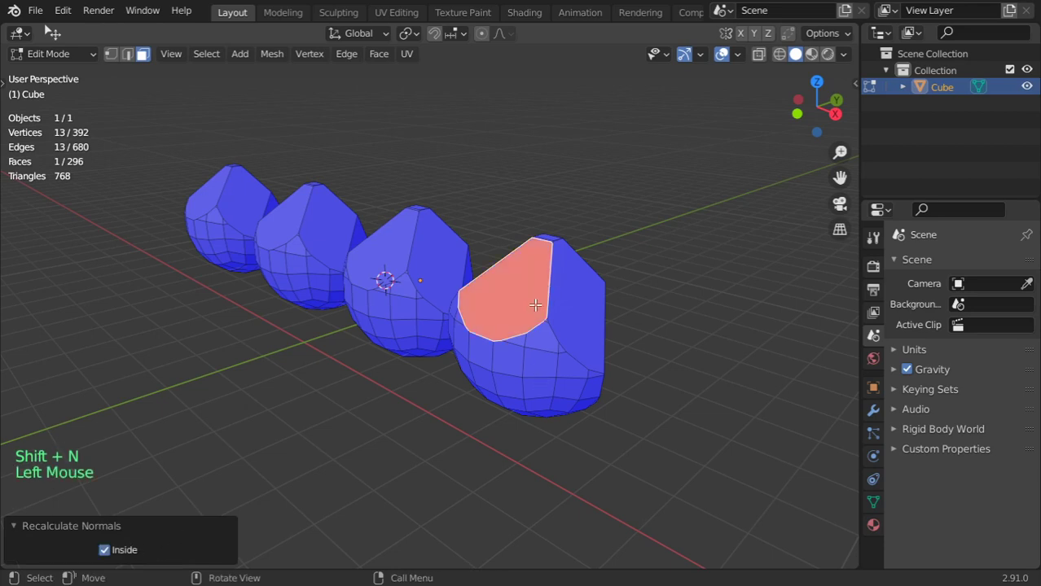
Step: Recalculate the side and top faces with Inside unticked so both point outward
{"action": "left_click", "coordinate": [558, 317]}
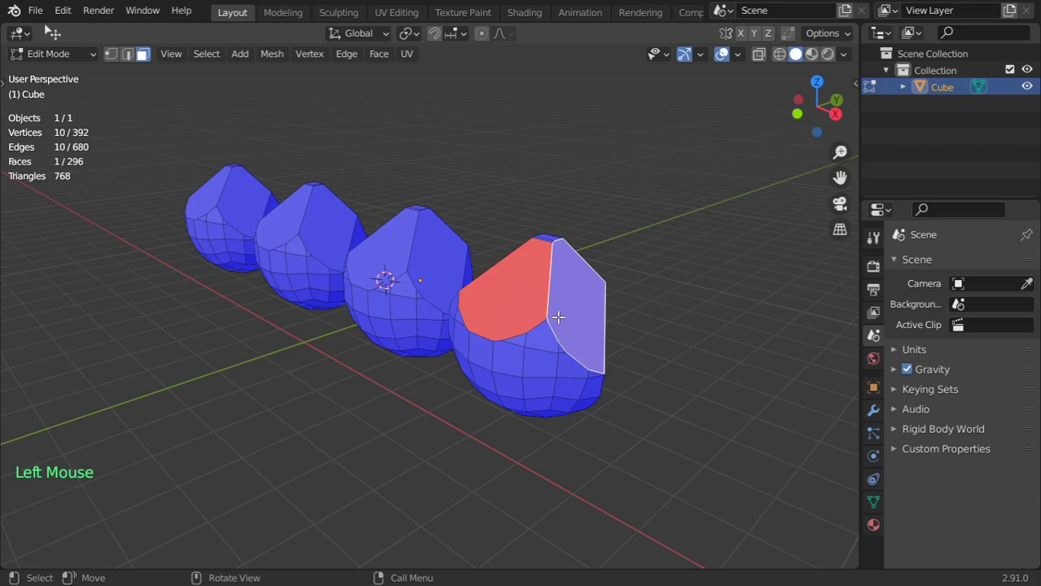
{"action": "left_click", "coordinate": [540, 317], "text": "shift"}
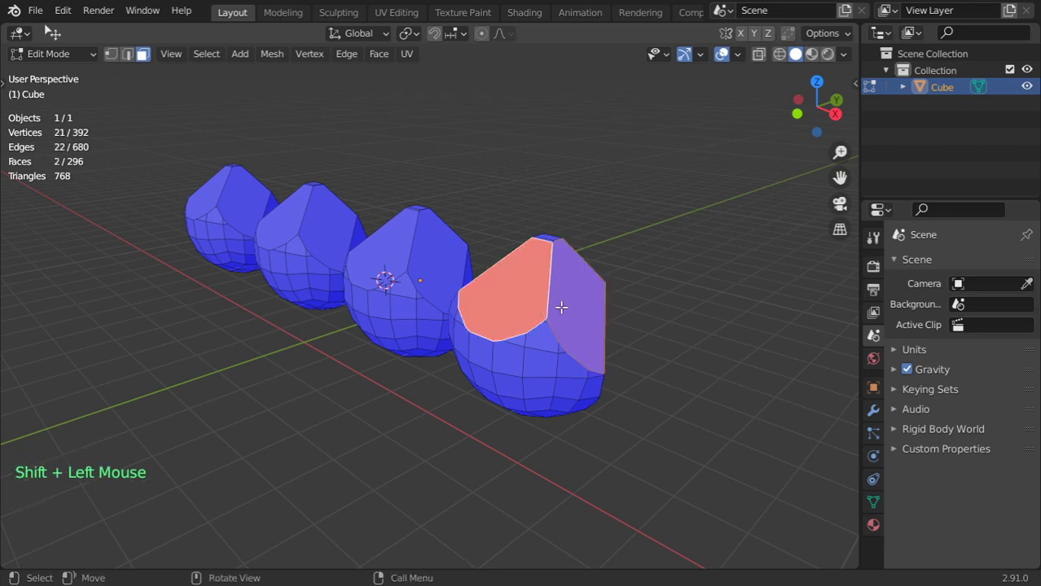
{"action": "key", "text": "shift"}
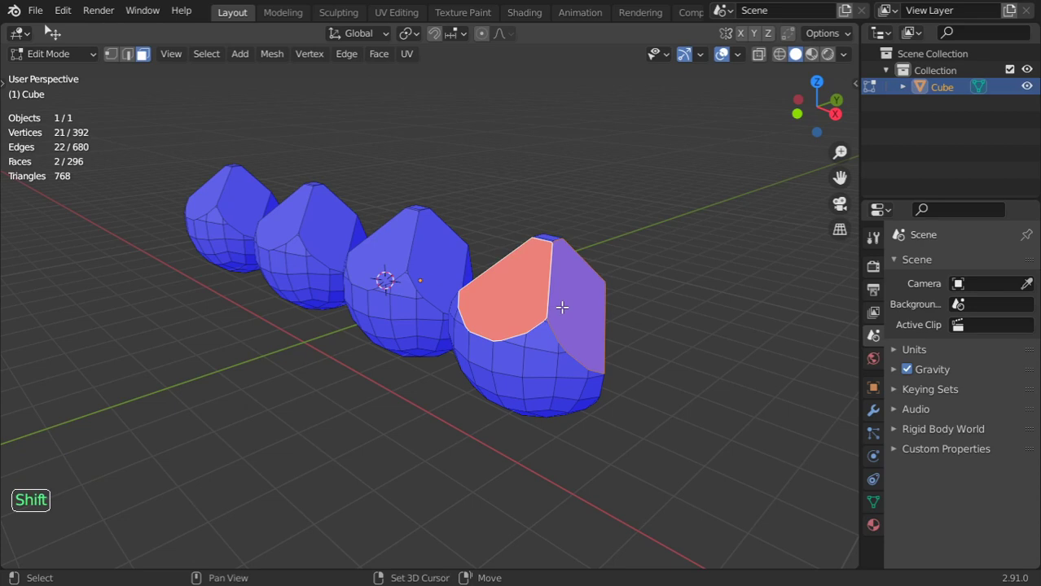
{"action": "key", "text": "shift+n"}
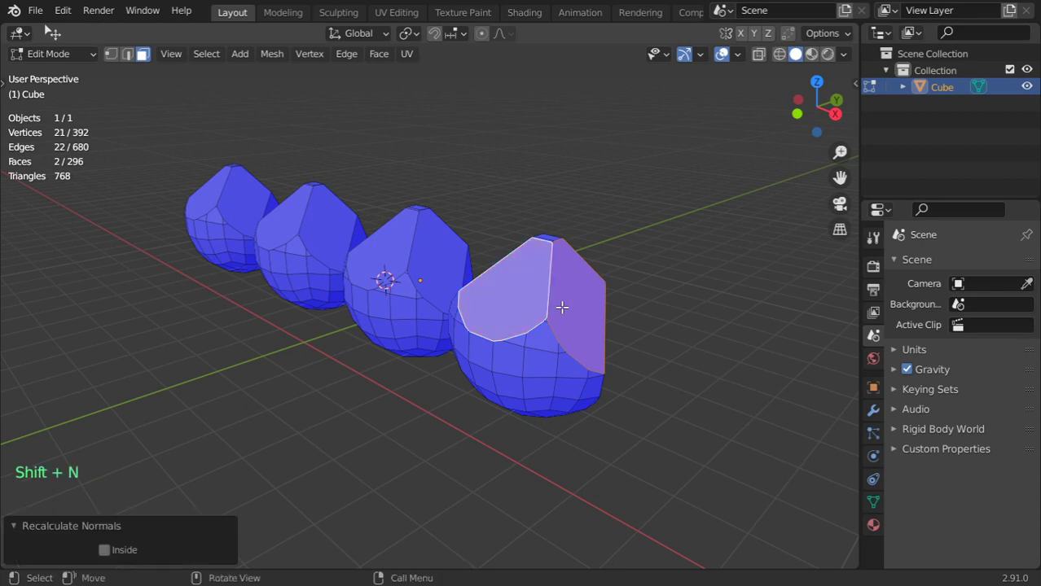
{"action": "left_click", "coordinate": [132, 550]}
{"action": "left_click", "coordinate": [135, 551]}
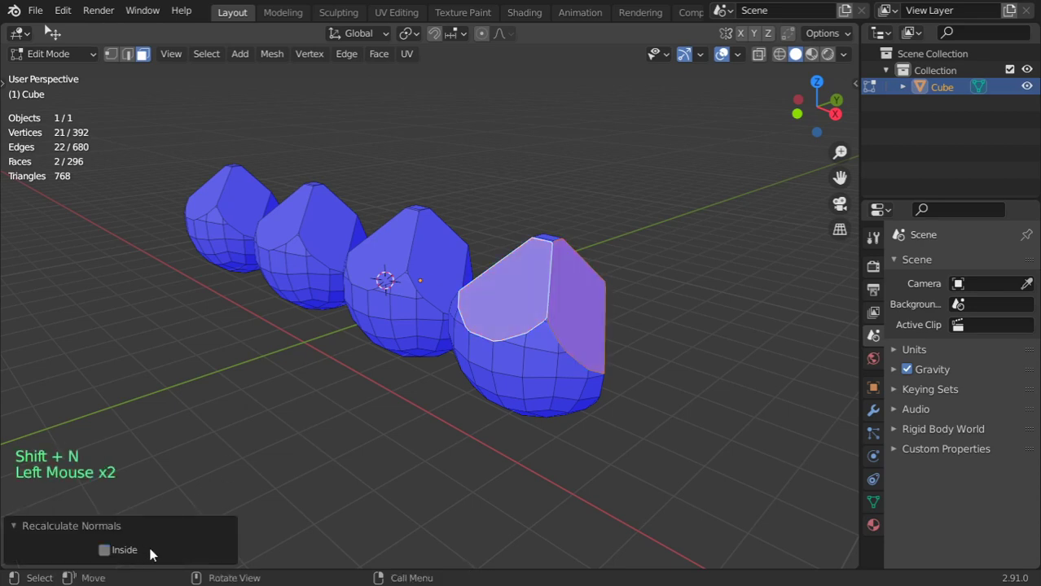